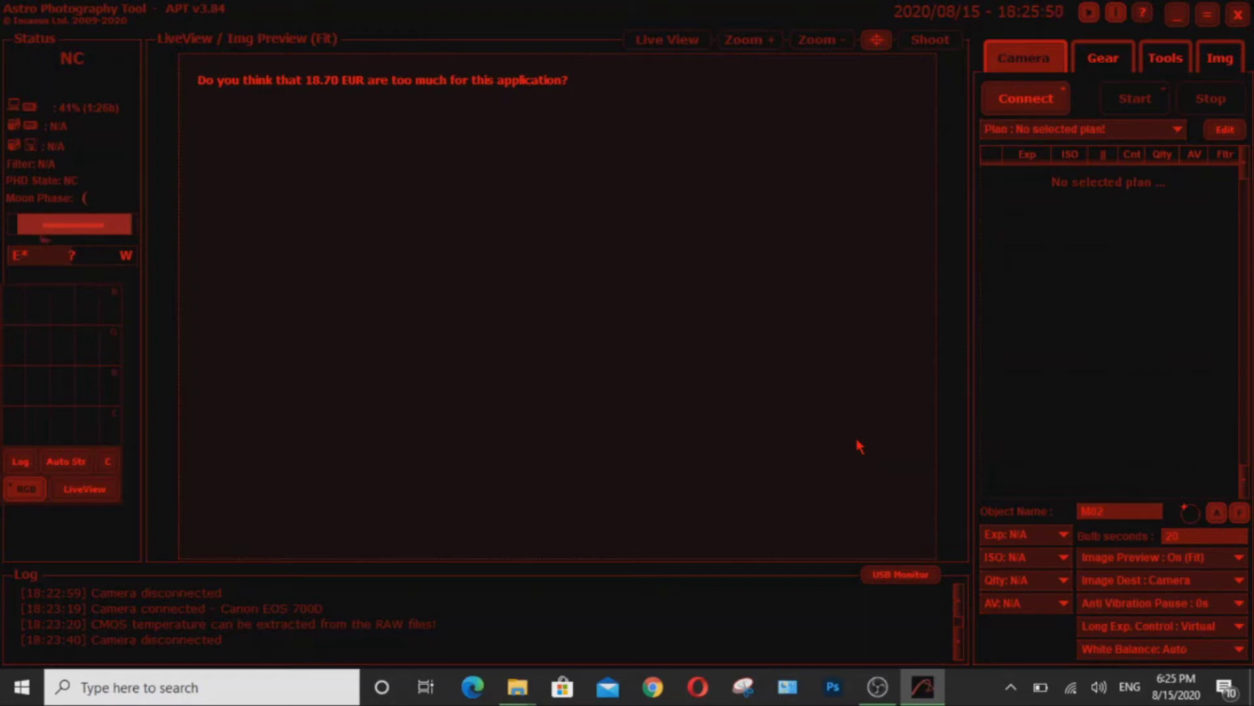
# - Connect the camera and add a new light frames plan in the Plans Editor
pyautogui.click(1042, 112)
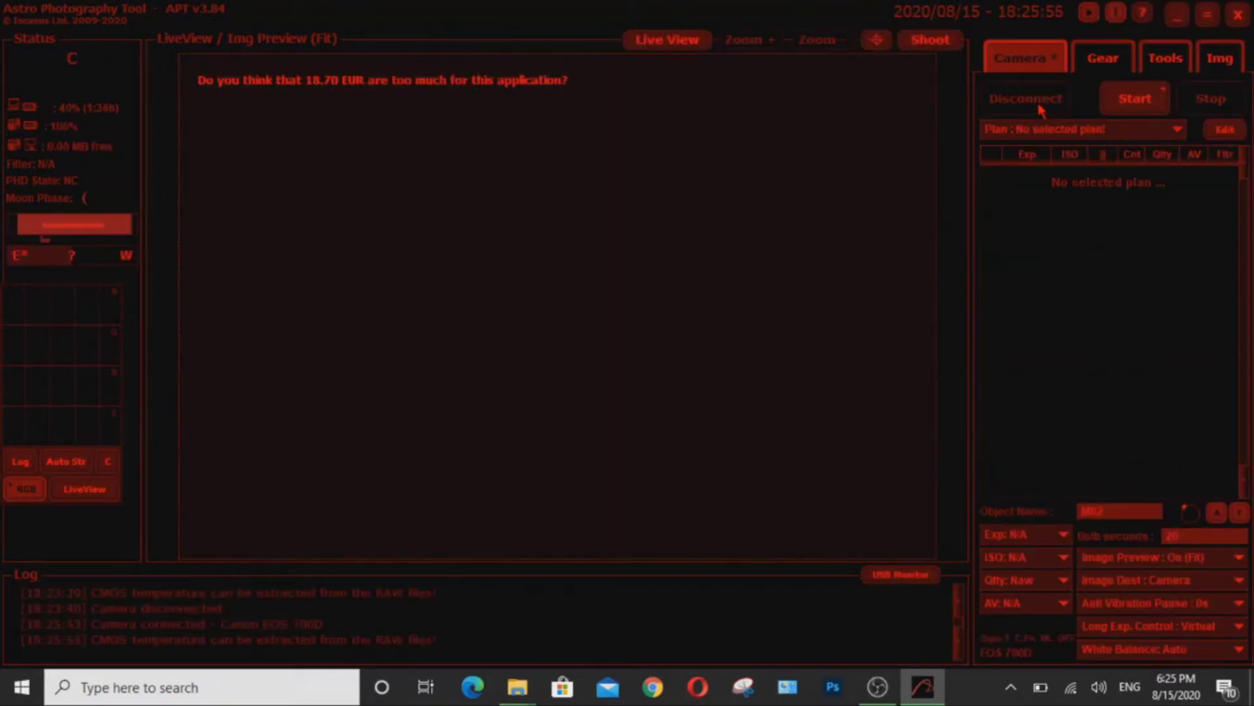
pyautogui.click(1221, 133)
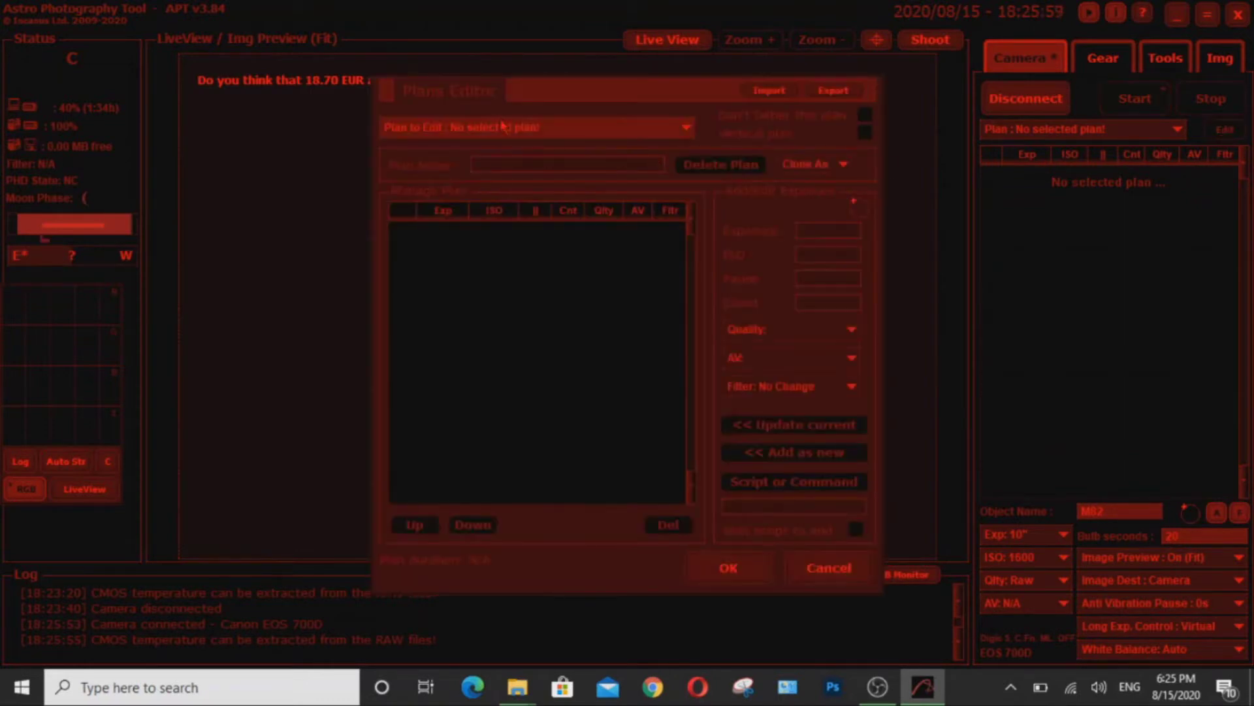
pyautogui.click(502, 126)
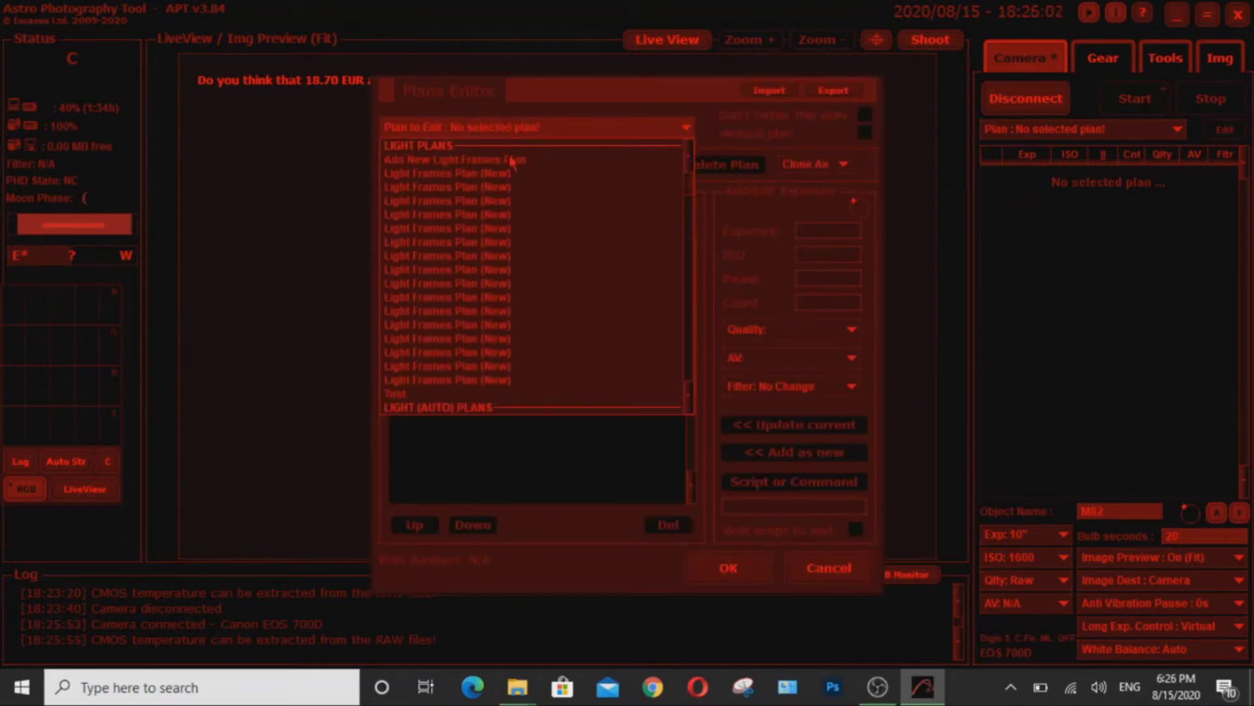
pyautogui.click(512, 160)
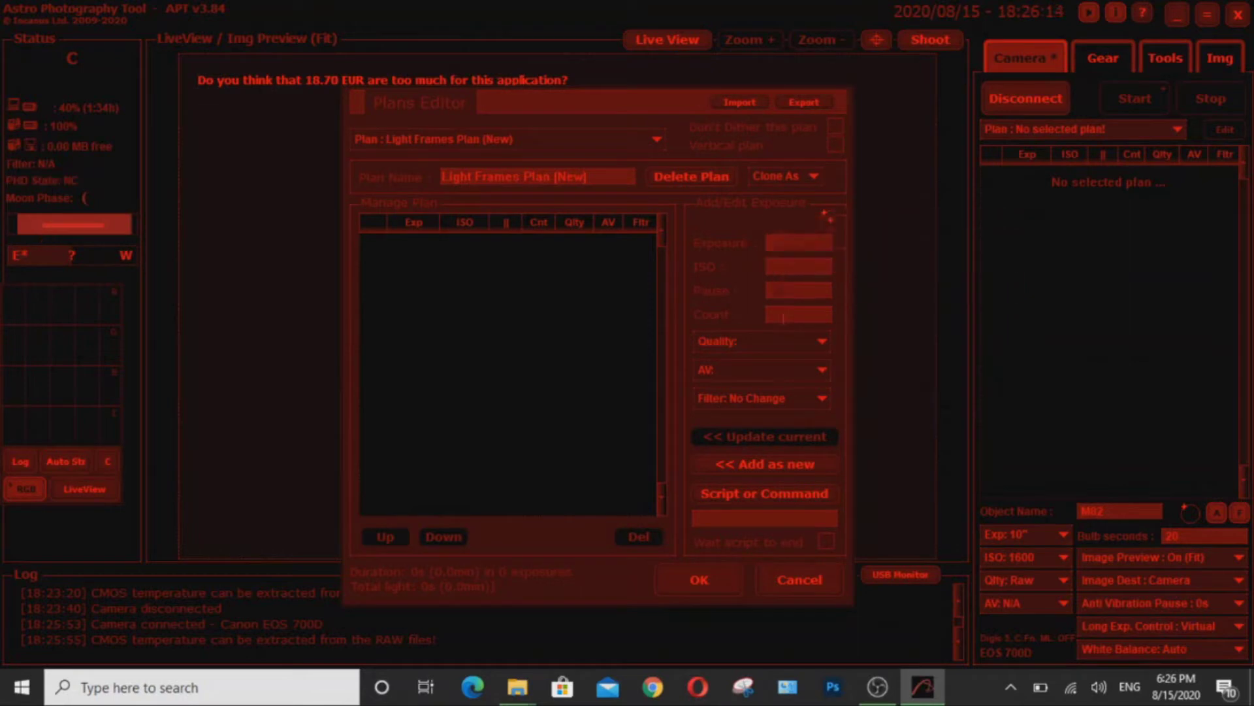
# - Set the plan's exposure quality to Raw and aperture value to 4.5, keeping the filter at No Change
pyautogui.click(751, 339)
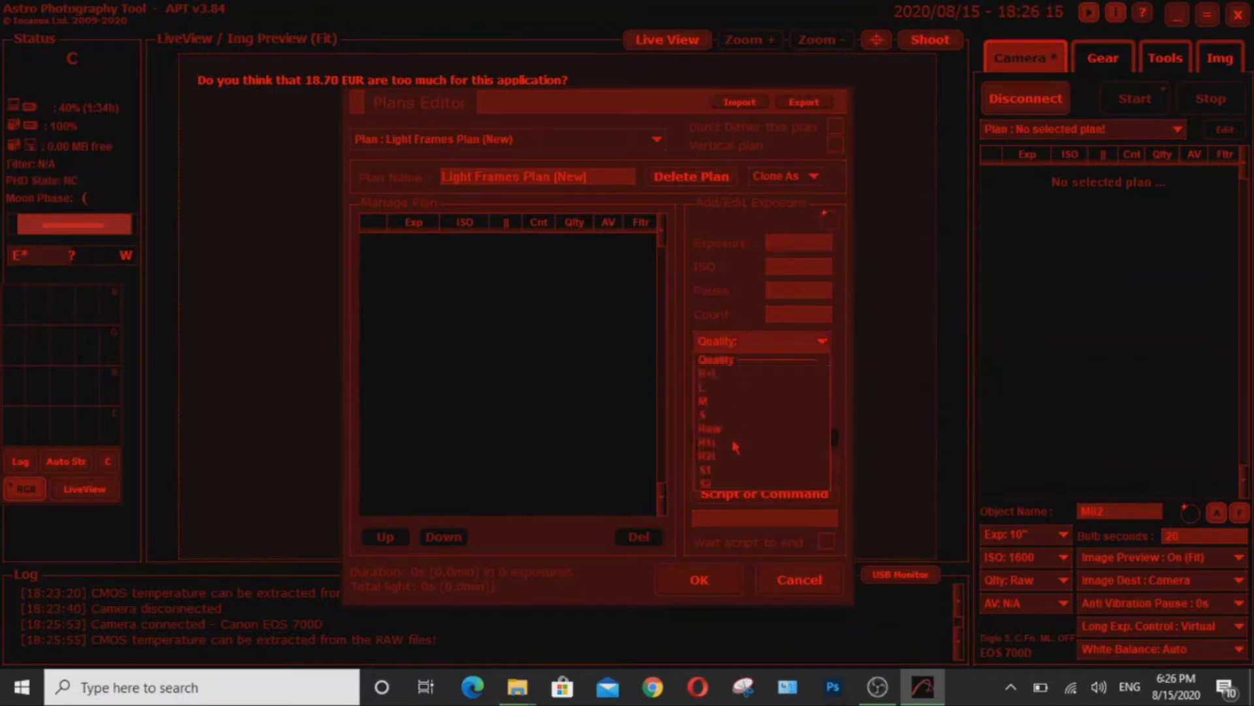
pyautogui.click(722, 439)
pyautogui.click(731, 374)
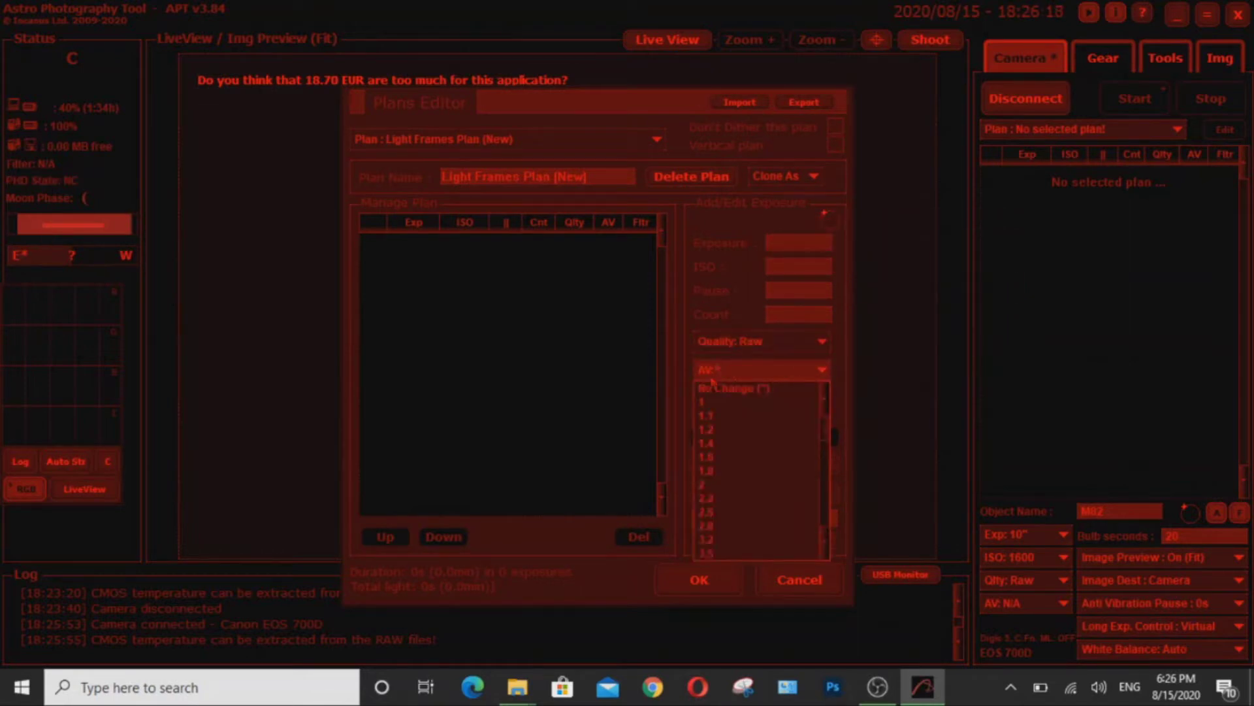
pyautogui.scroll(-1, 762, 543)
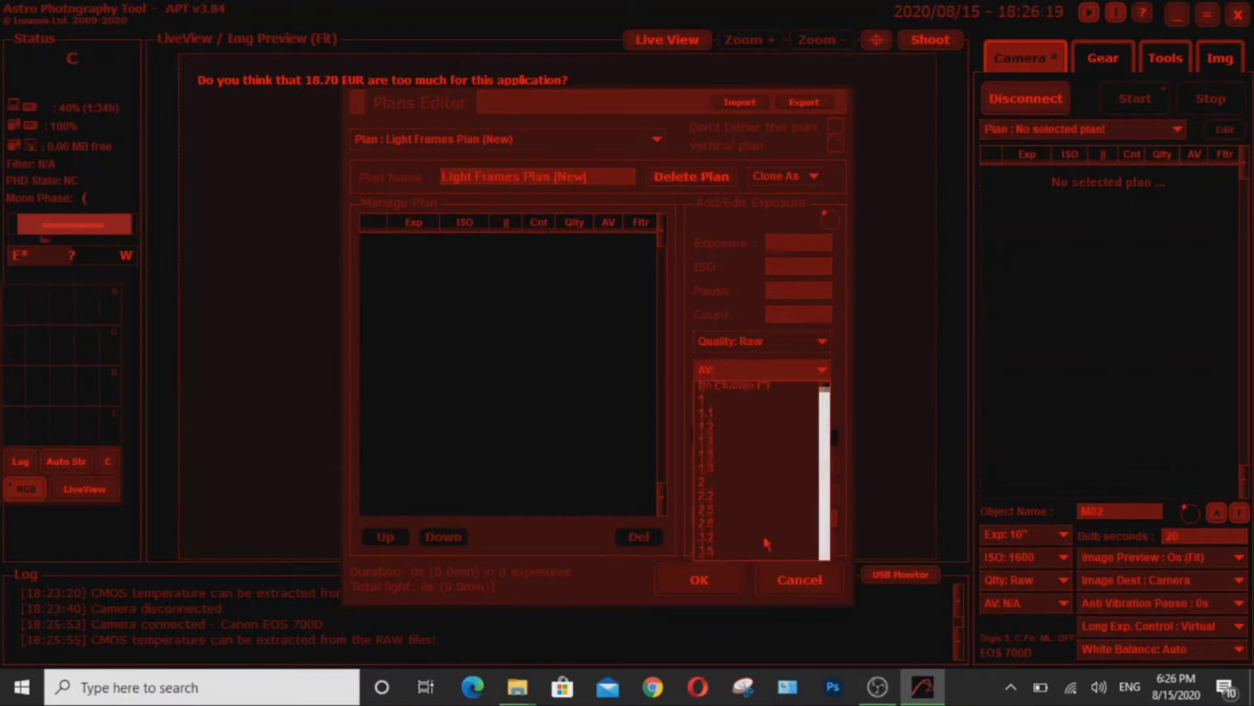
pyautogui.click(703, 553)
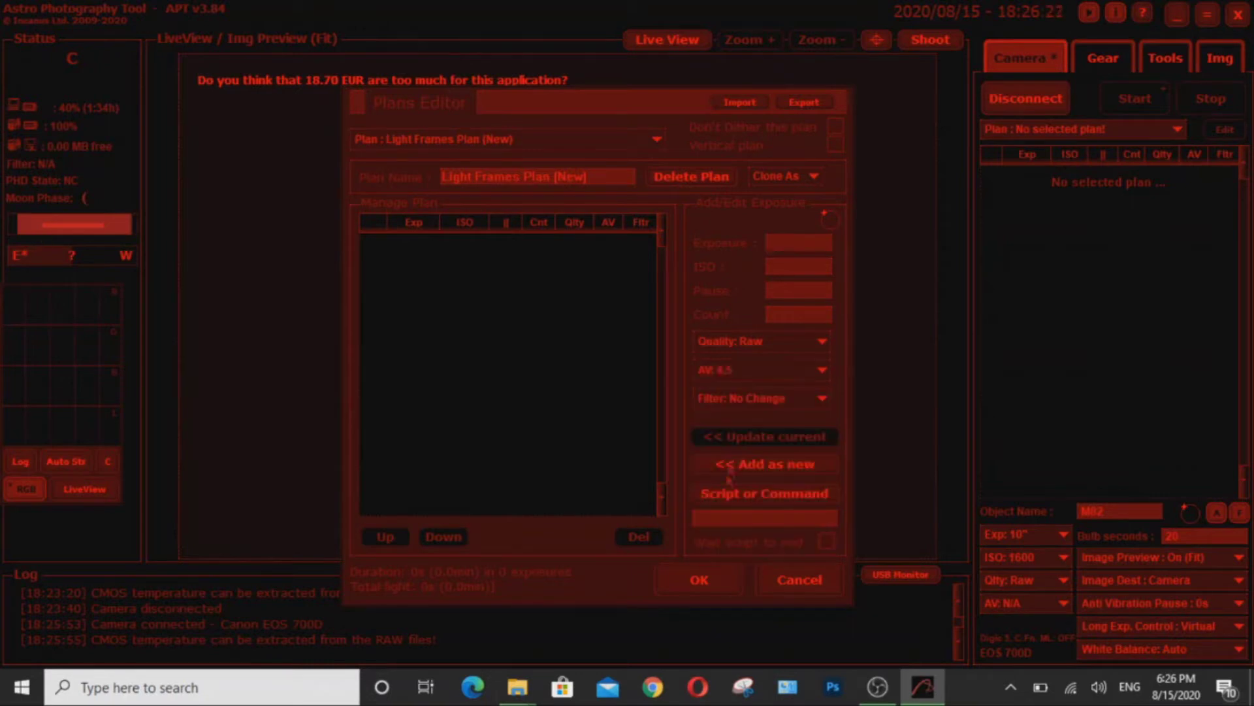
pyautogui.click(742, 400)
pyautogui.click(745, 401)
pyautogui.click(745, 401)
pyautogui.click(745, 401)
pyautogui.click(745, 402)
pyautogui.click(744, 401)
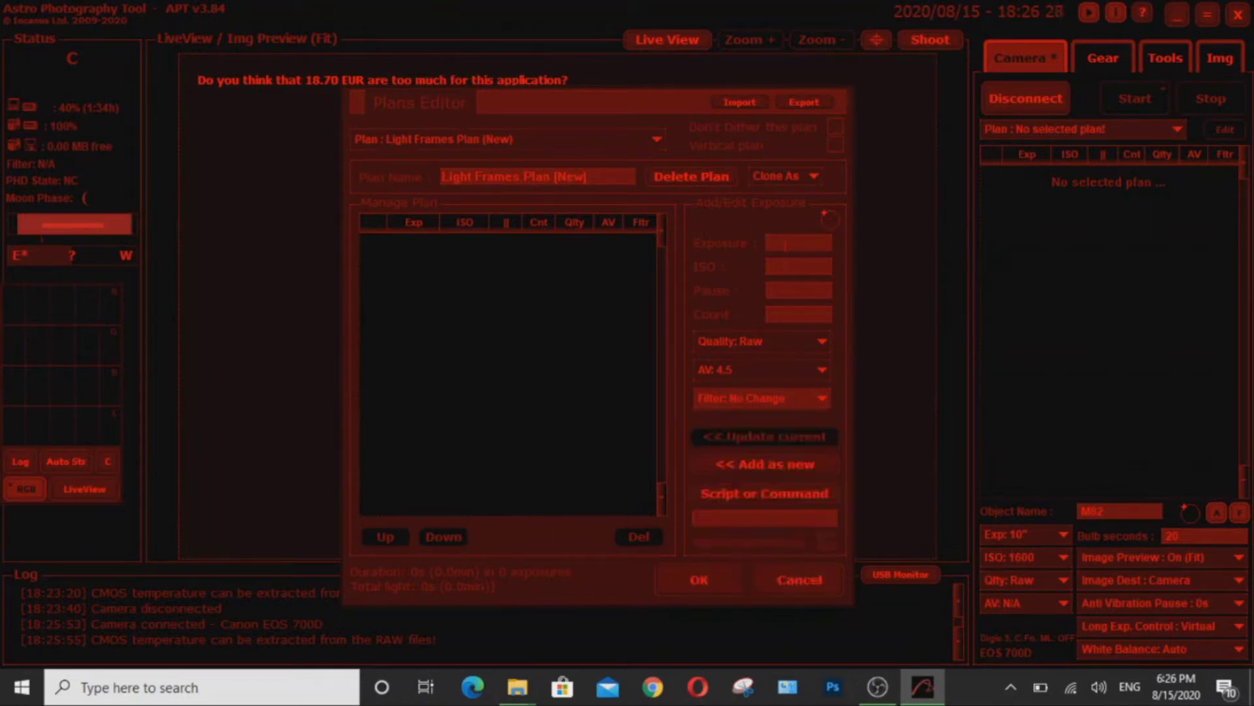
# - Enter exposure 10, ISO 1600, pause 1 and count 200, add it as a new plan entry and save the plan
pyautogui.click(786, 244)
pyautogui.write('10')
pyautogui.click(792, 269)
pyautogui.write('1600')
pyautogui.click(783, 314)
pyautogui.write('200')
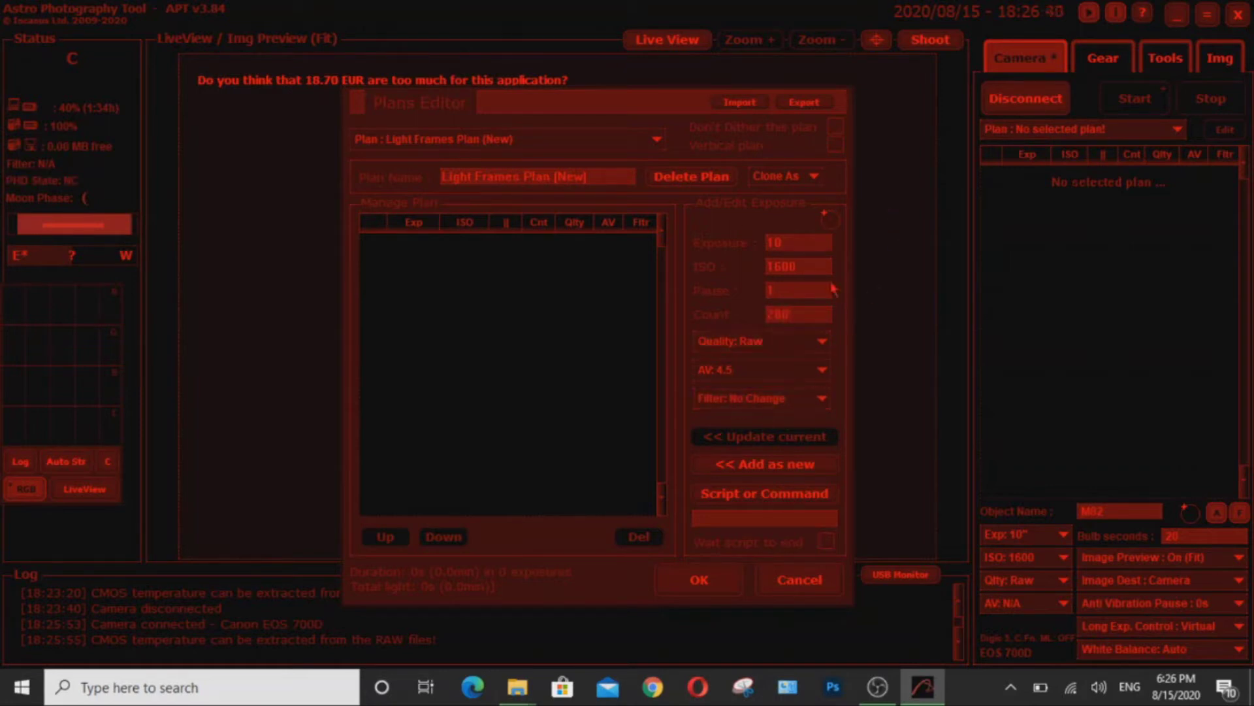
pyautogui.click(778, 466)
pyautogui.click(718, 579)
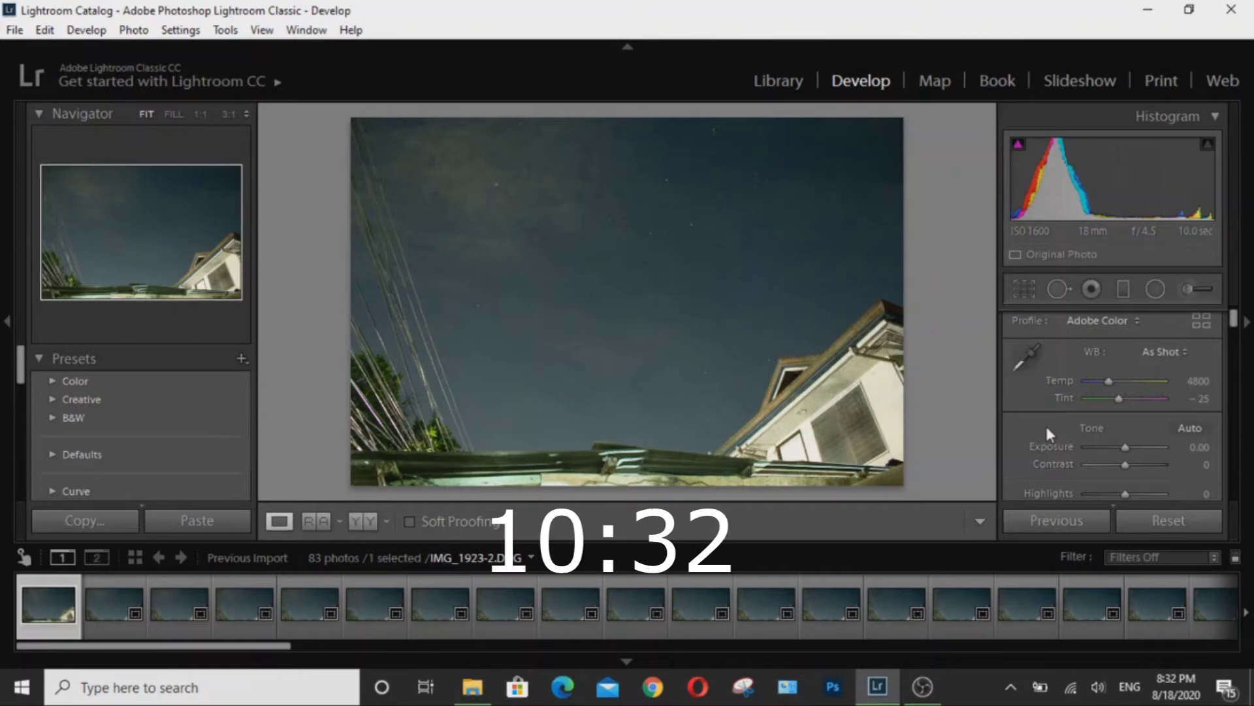
# - In Lightroom Classic, lower the Highlights of the first night-sky photo to -21
pyautogui.scroll(-2, 1046, 432)
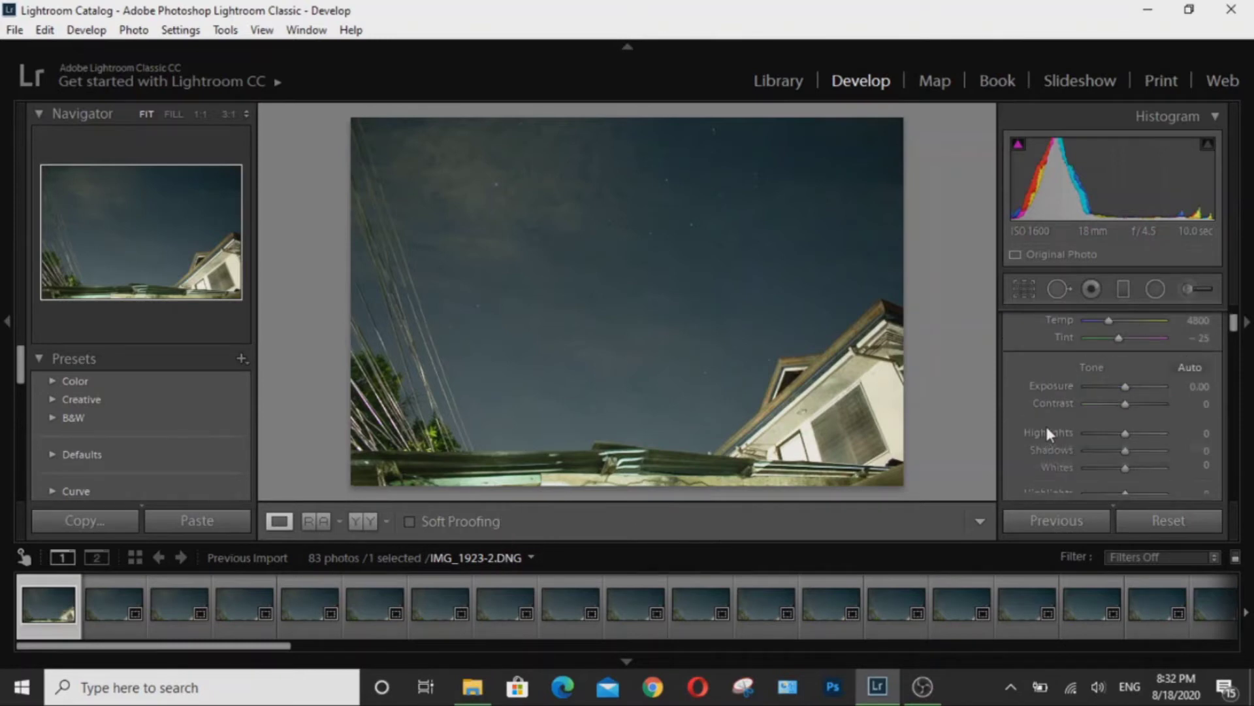
pyautogui.click(1115, 433)
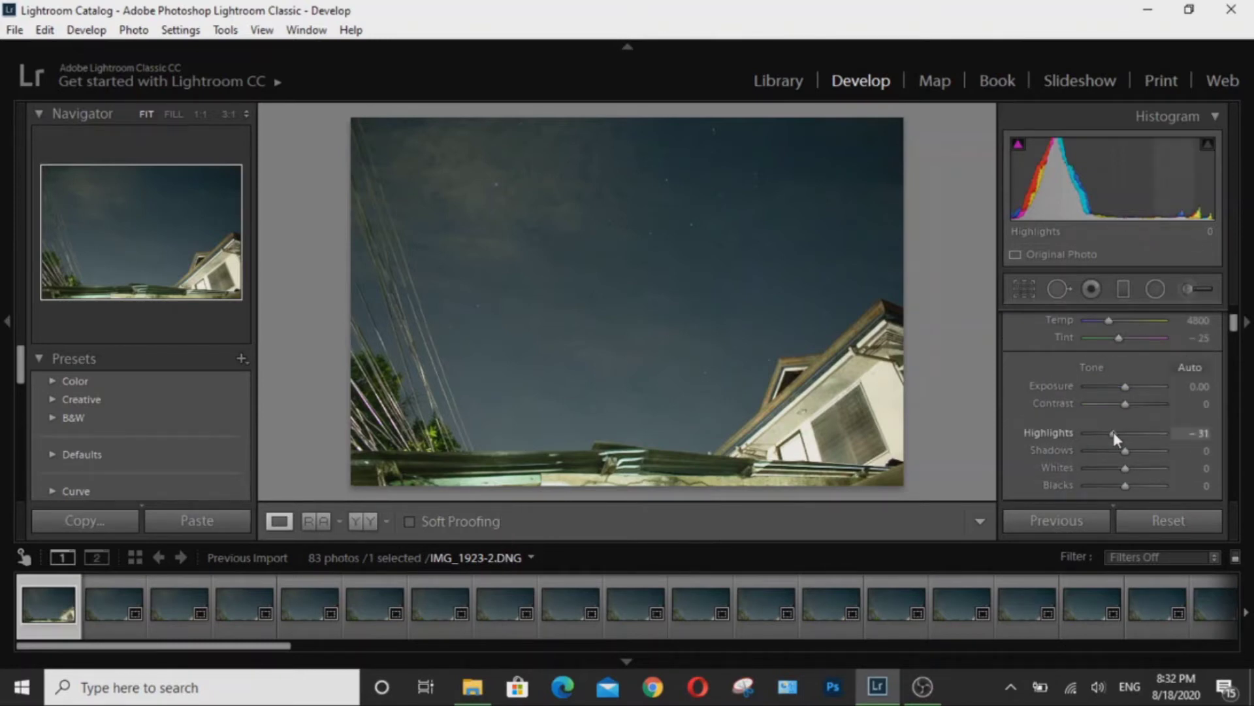
pyautogui.moveTo(1113, 431); pyautogui.dragTo(1116, 433)
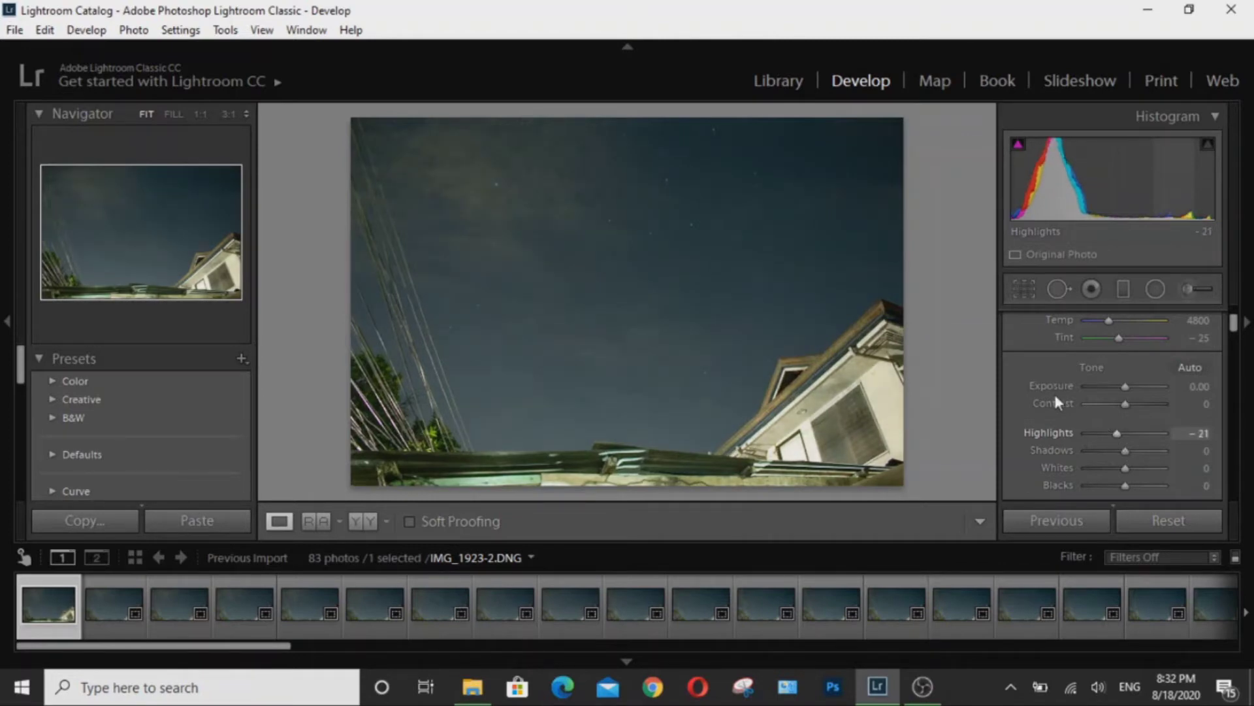
# - Change the photo's white balance from As Shot to Custom
pyautogui.scroll(3, 1054, 402)
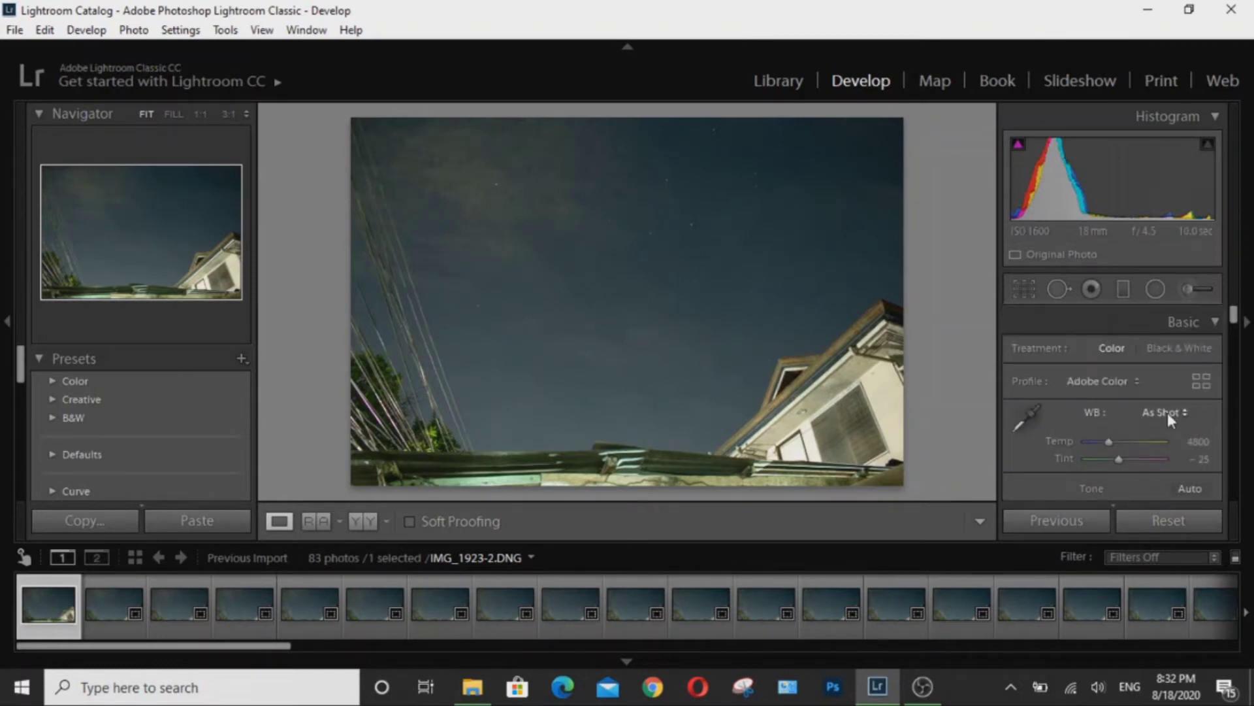
pyautogui.click(1165, 413)
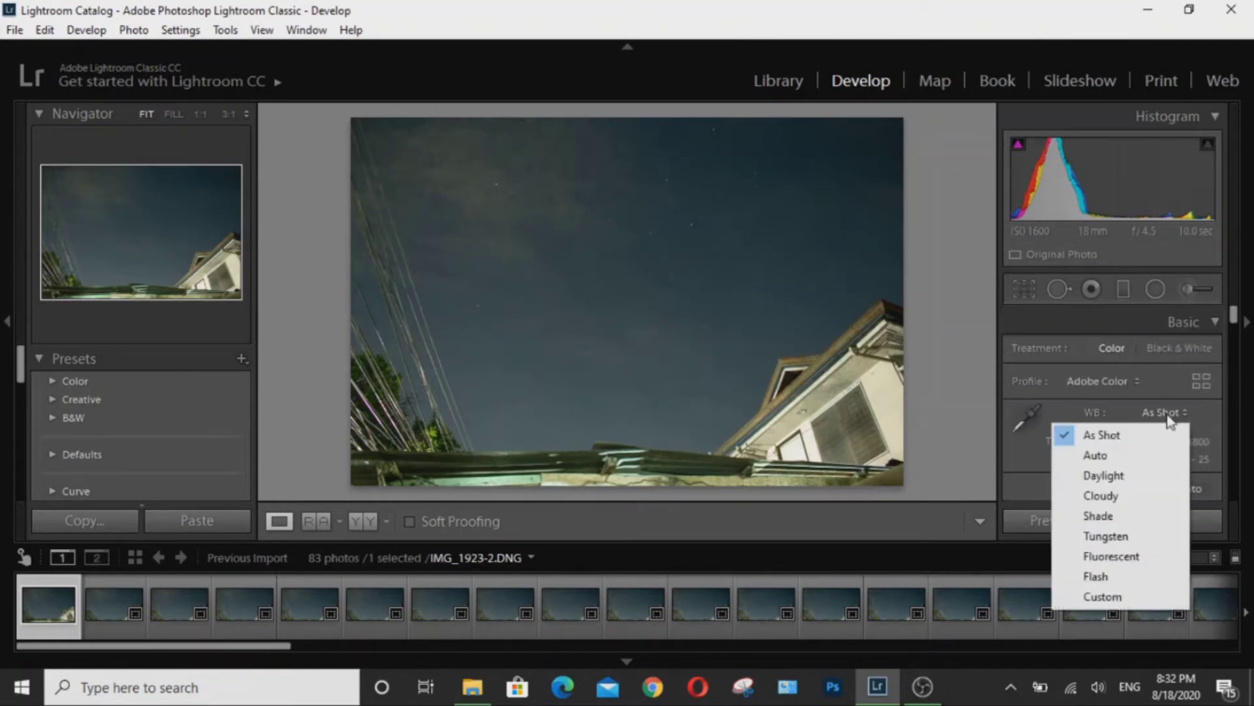
pyautogui.click(1102, 597)
# - Raise the photo's Clarity to +15
pyautogui.scroll(-2, 1032, 464)
pyautogui.scroll(-1, 1033, 465)
pyautogui.scroll(-1, 1033, 465)
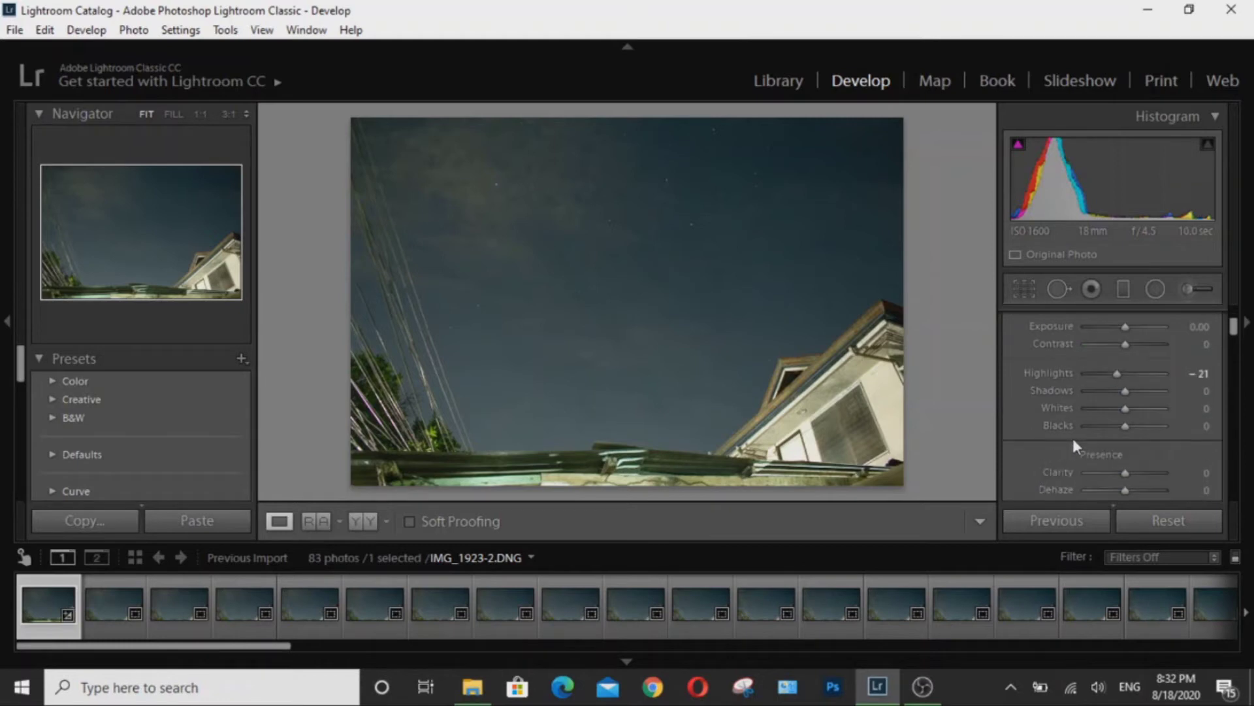
pyautogui.scroll(4, 1128, 473)
pyautogui.scroll(-1, 1127, 472)
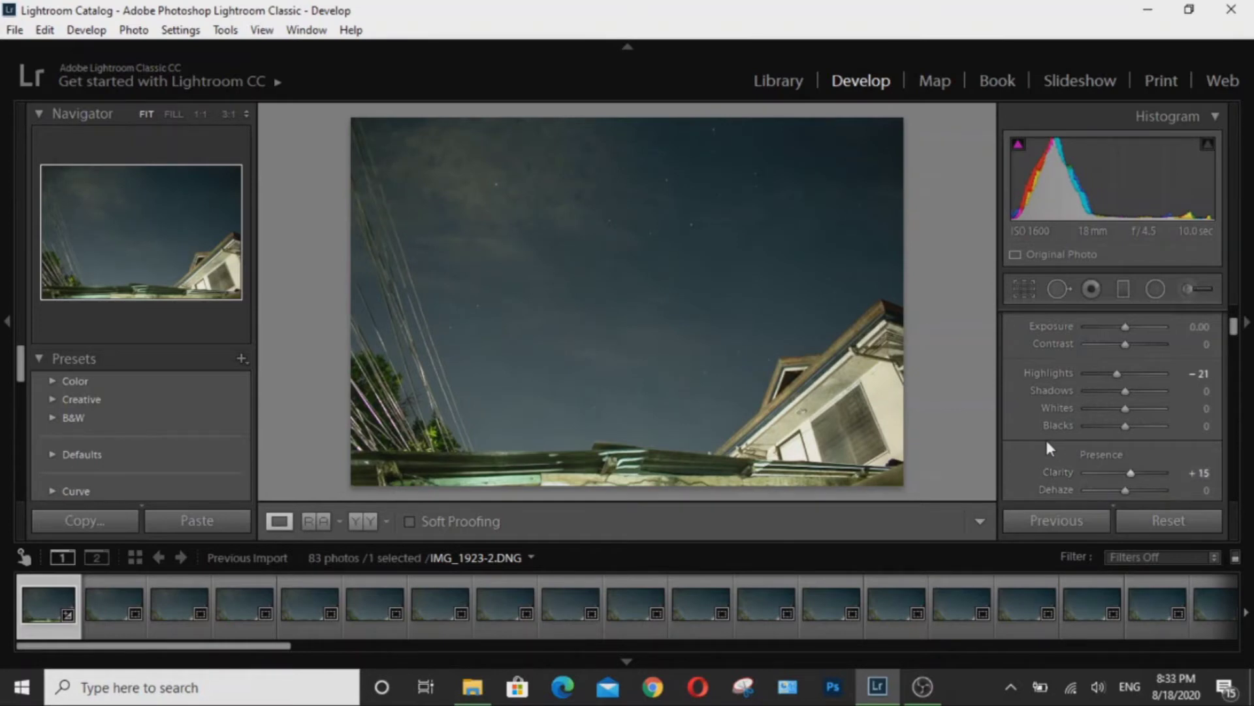
# - Reduce the photo's Sharpening amount to 0
pyautogui.scroll(-3, 1047, 442)
pyautogui.scroll(-3, 1046, 441)
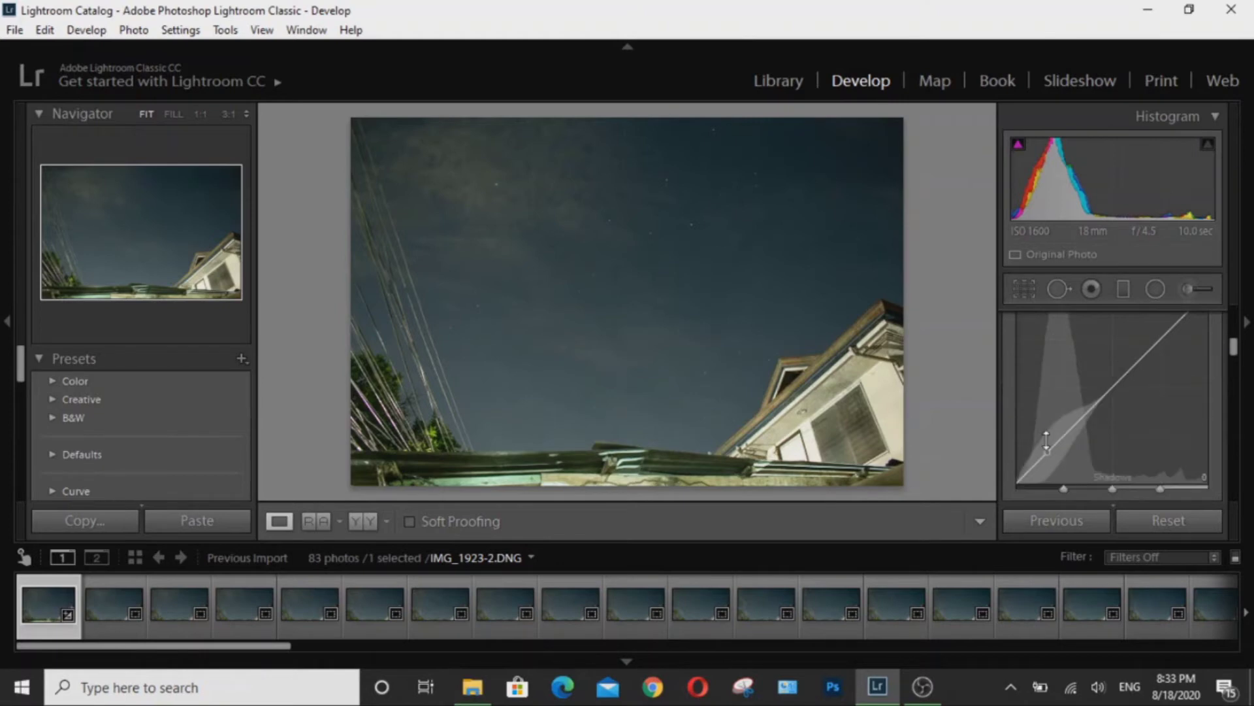
pyautogui.scroll(-3, 1047, 442)
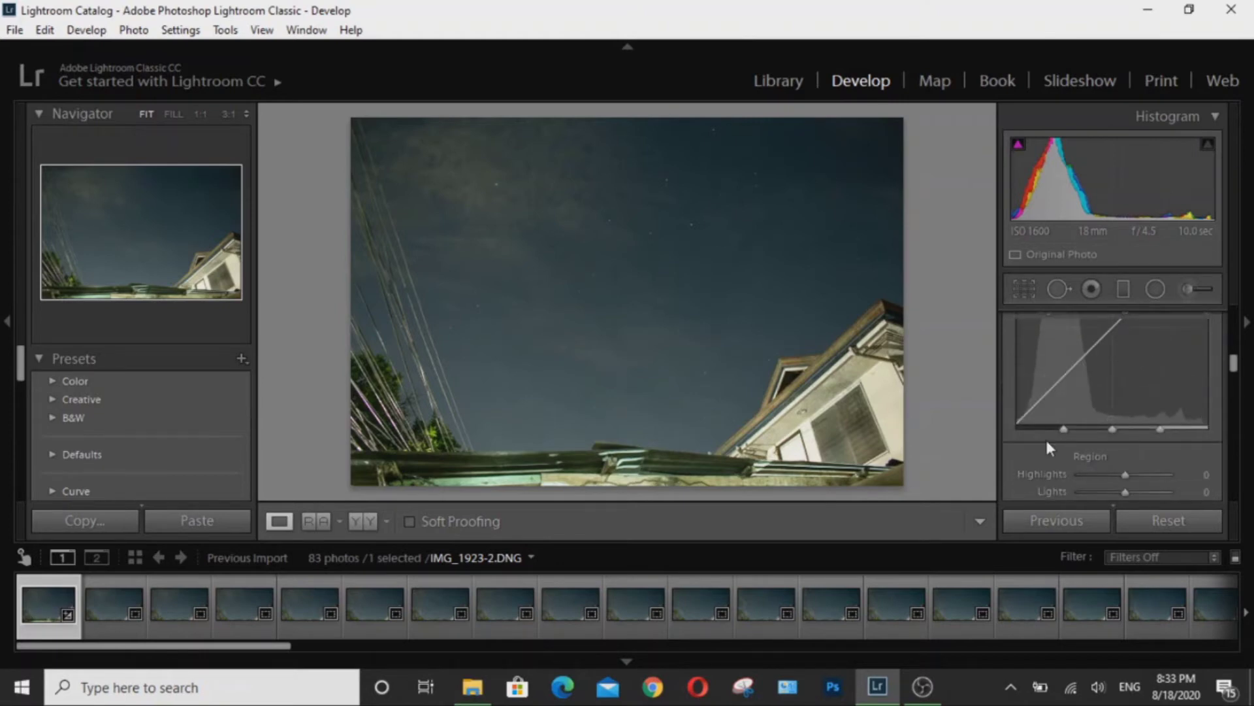
pyautogui.scroll(-5, 1047, 443)
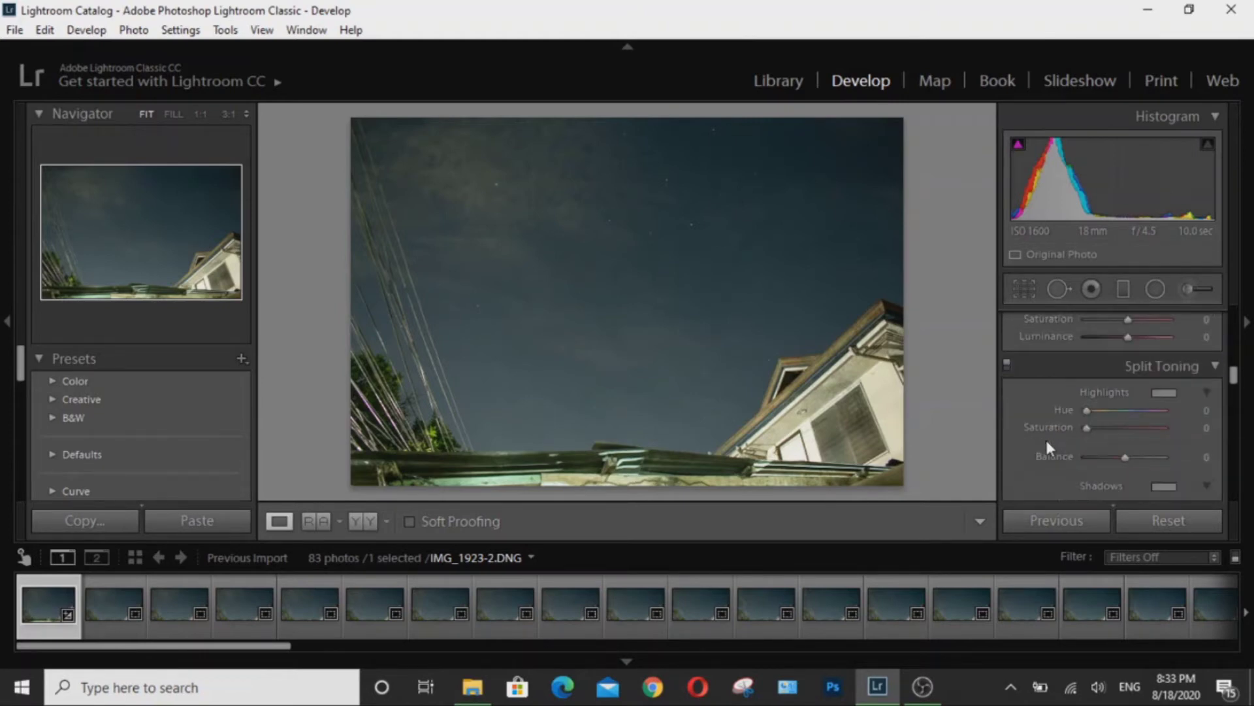
pyautogui.scroll(-5, 1047, 442)
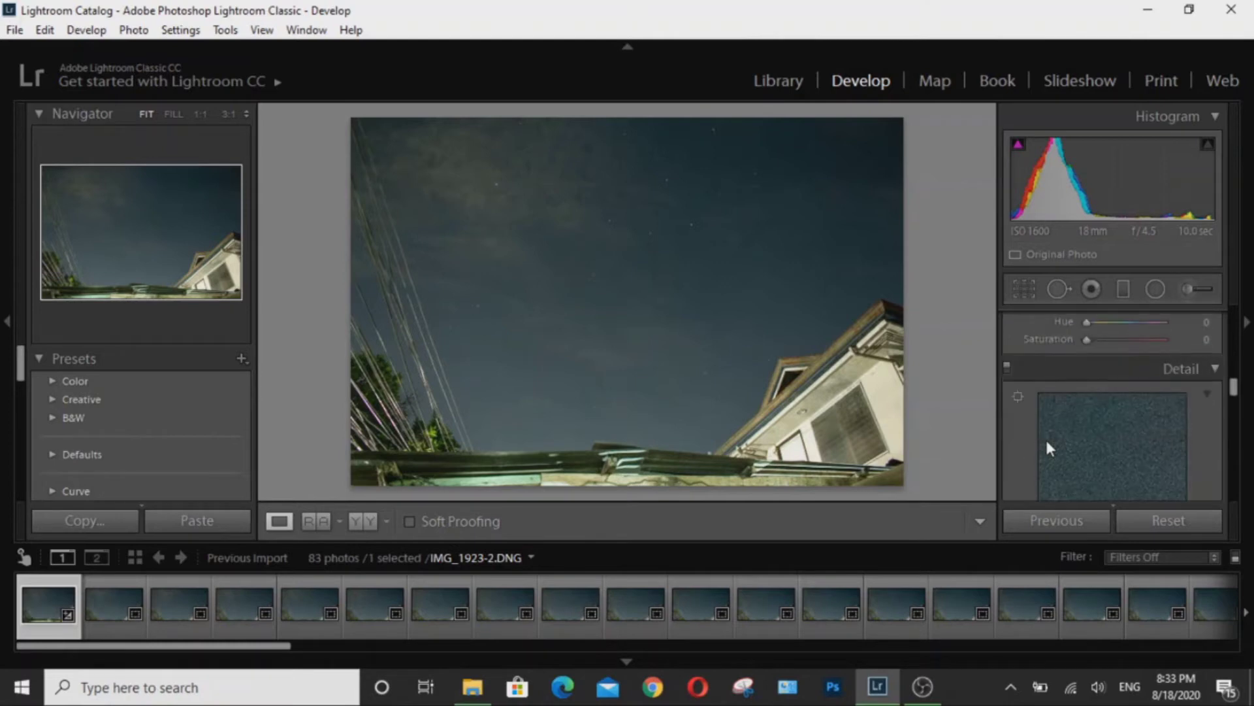
pyautogui.scroll(-2, 1045, 437)
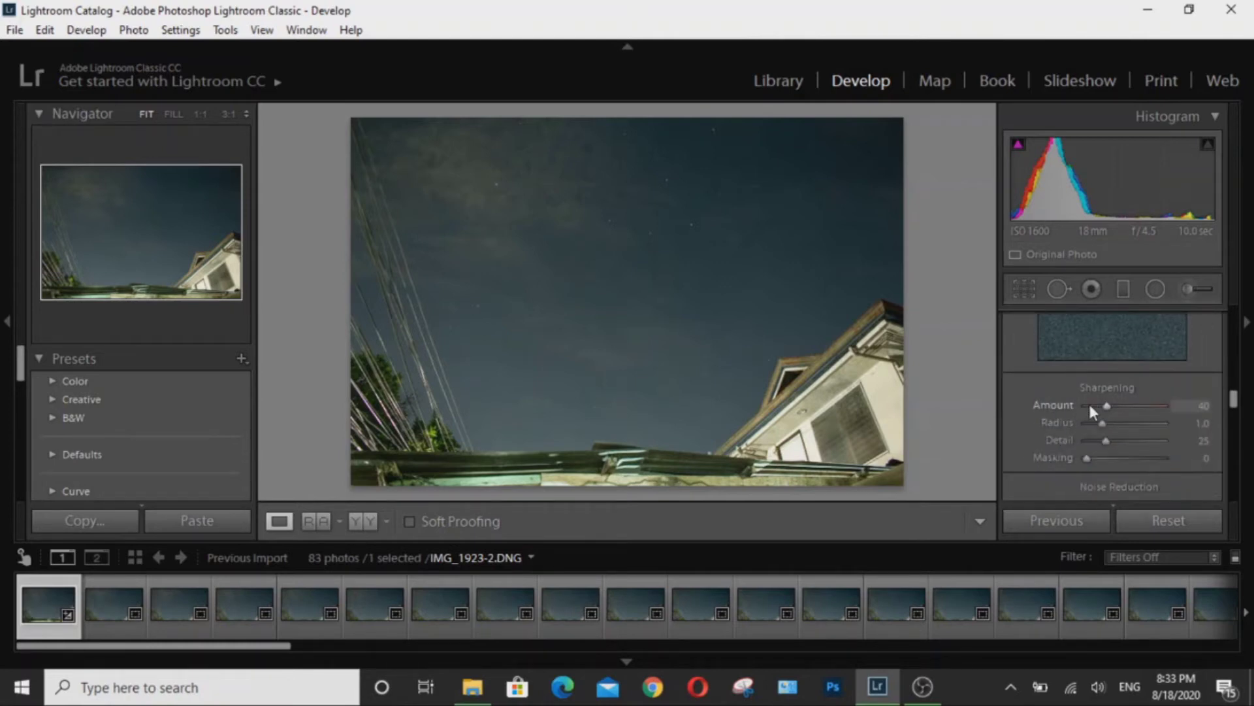
pyautogui.moveTo(1087, 406); pyautogui.dragTo(1078, 405)
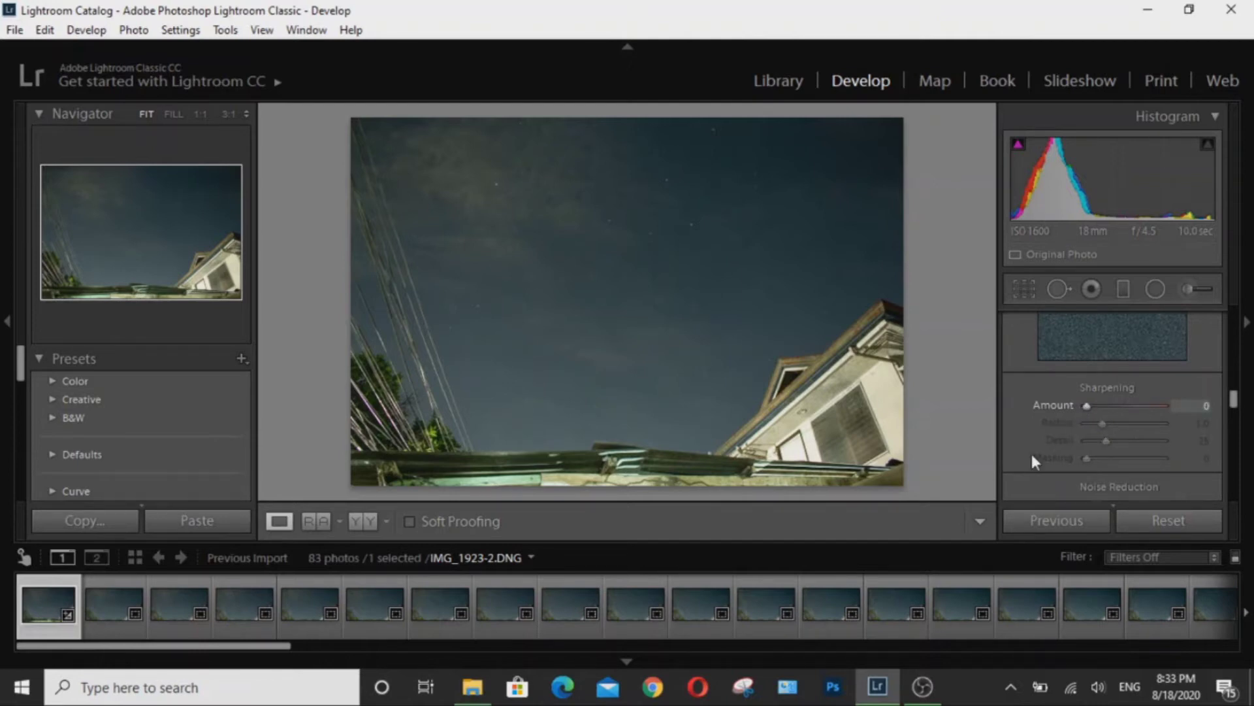
# - Enable Remove Chromatic Aberration in the photo's lens profile corrections
pyautogui.scroll(-4, 1033, 453)
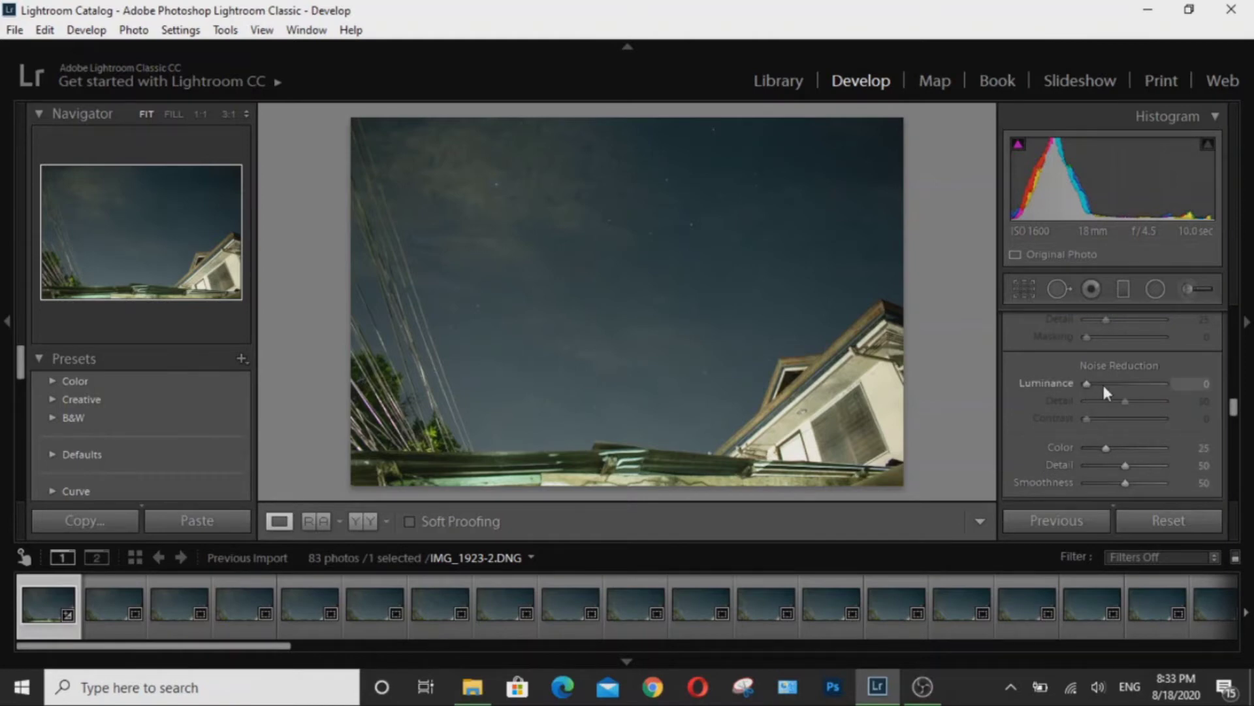
pyautogui.scroll(-4, 1047, 450)
pyautogui.scroll(-2, 1047, 451)
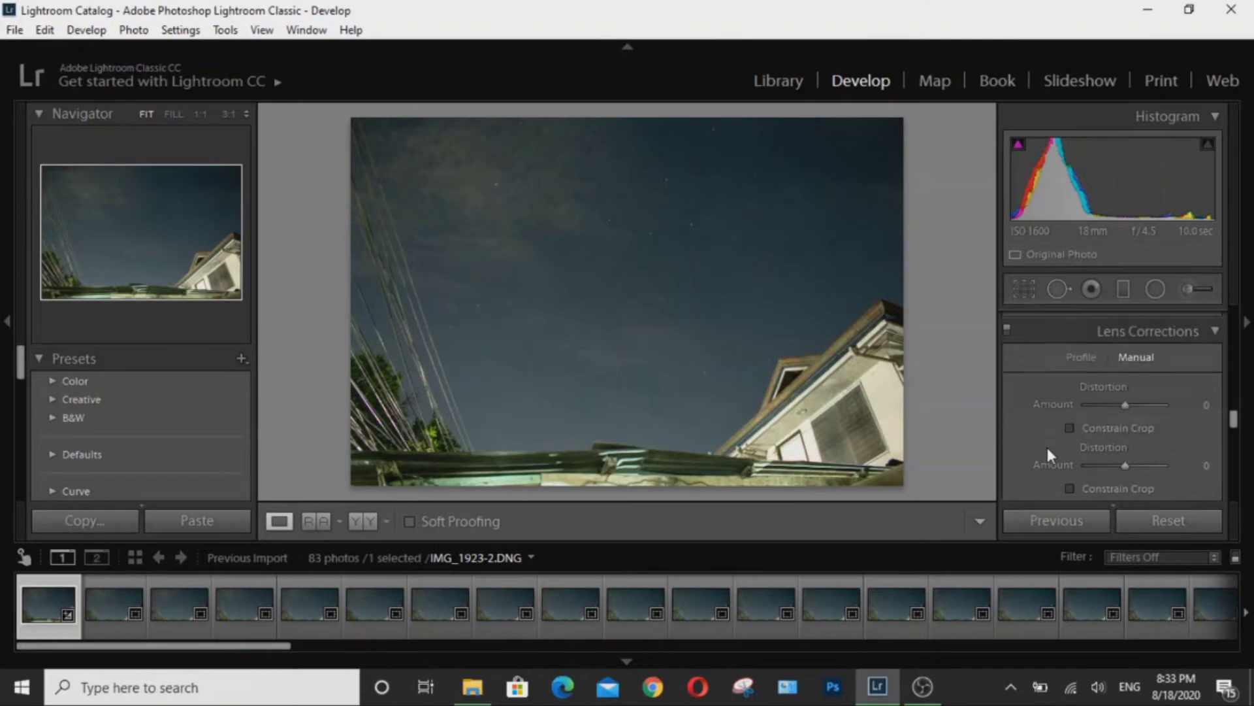
pyautogui.click(1082, 359)
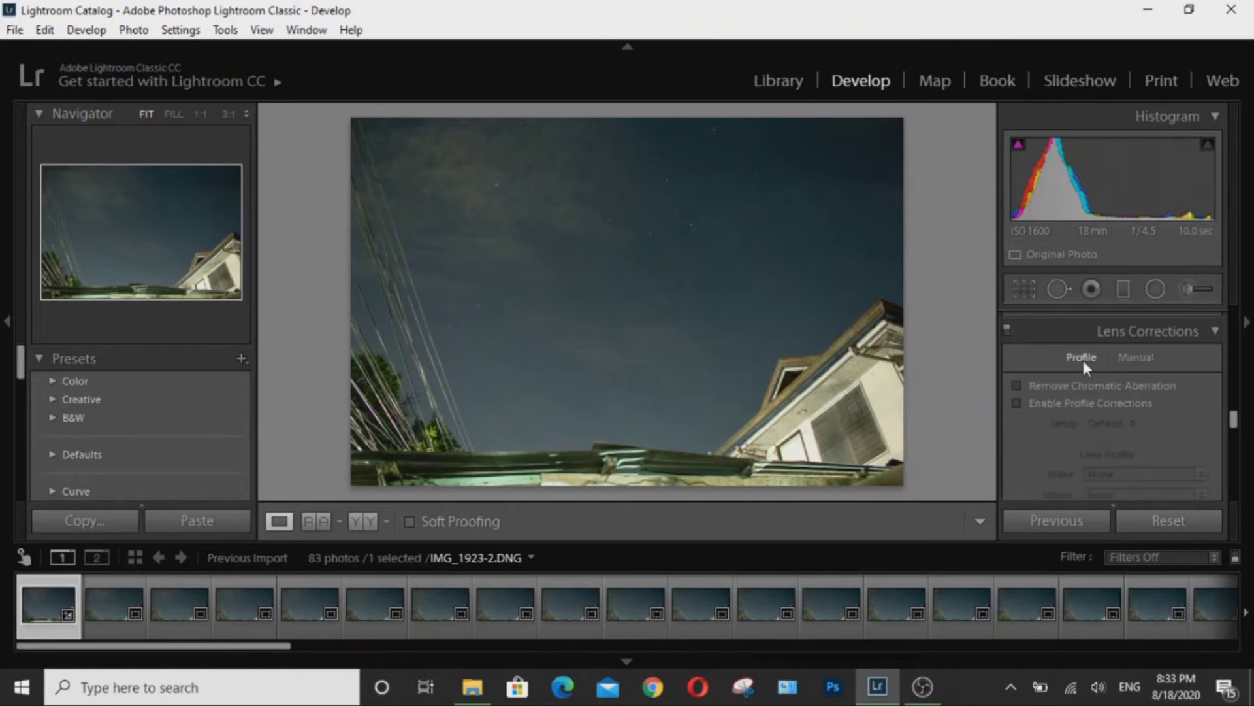
pyautogui.click(1043, 391)
# - Examine the manual distortion and defringe settings, the lens profile options, and the Transform, Effects and Calibration settings
pyautogui.click(1132, 360)
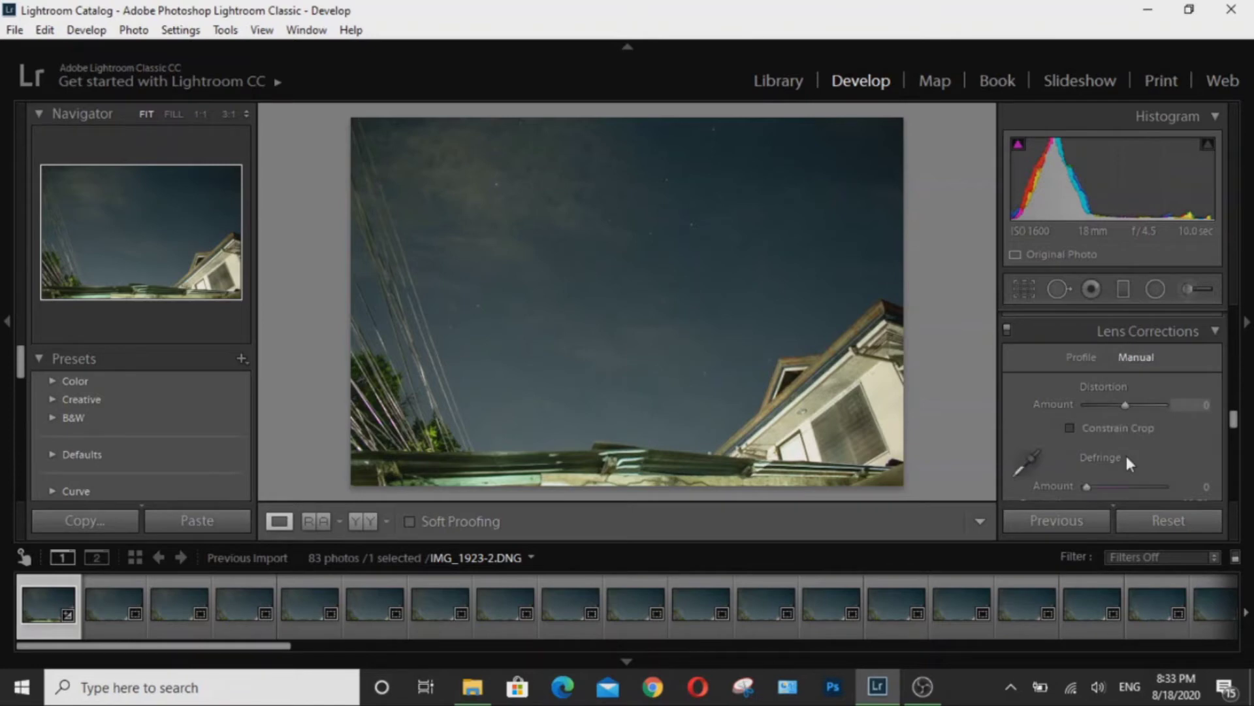
pyautogui.scroll(-2, 1121, 454)
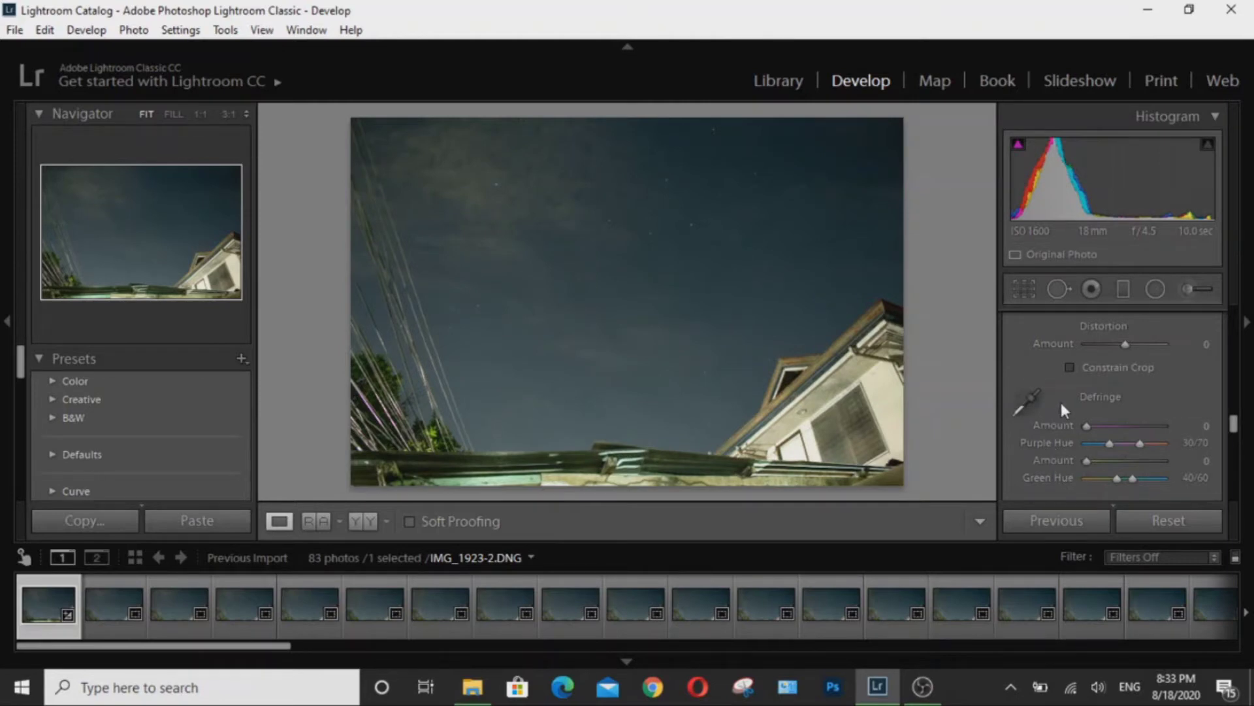
pyautogui.scroll(1, 1061, 405)
pyautogui.click(1077, 364)
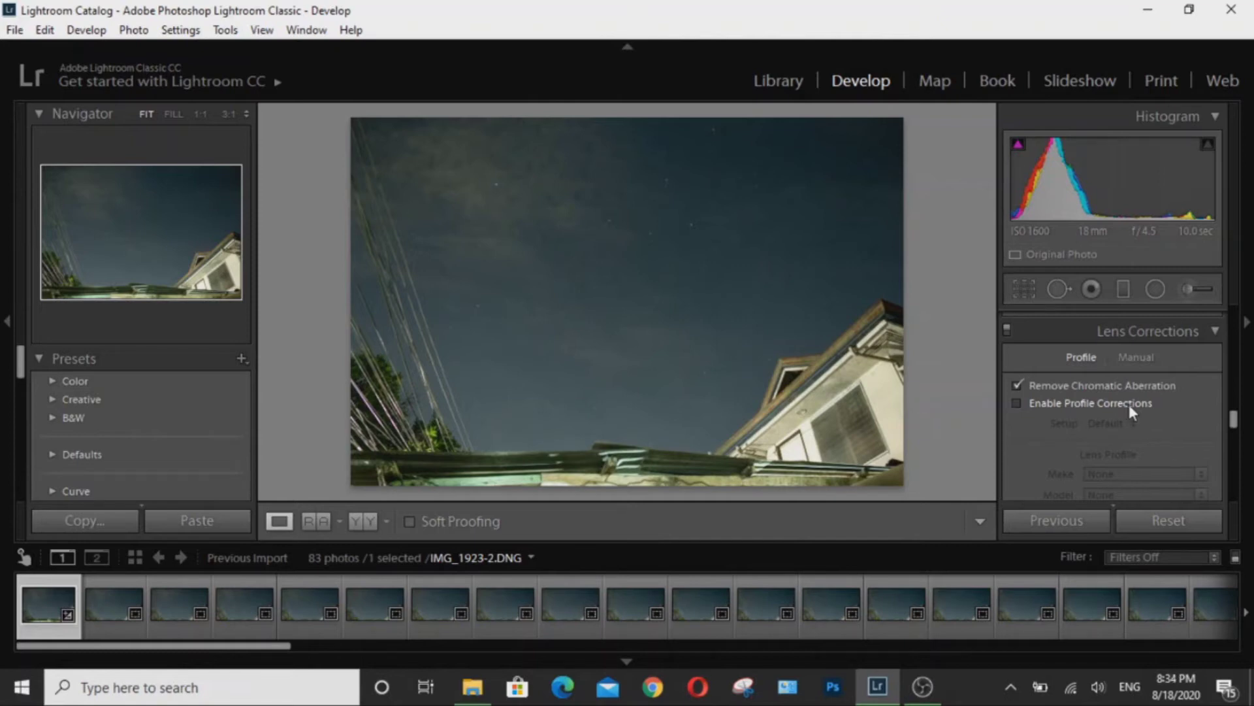
pyautogui.scroll(-5, 1141, 448)
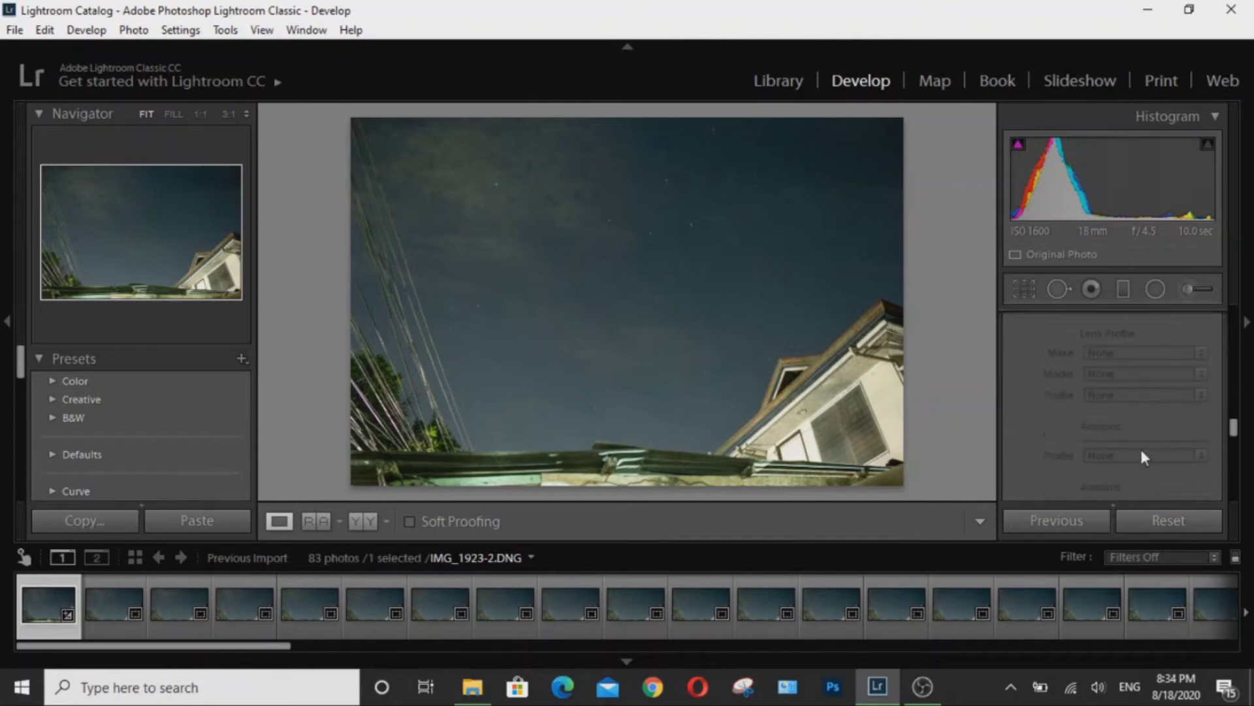
pyautogui.scroll(-3, 1141, 448)
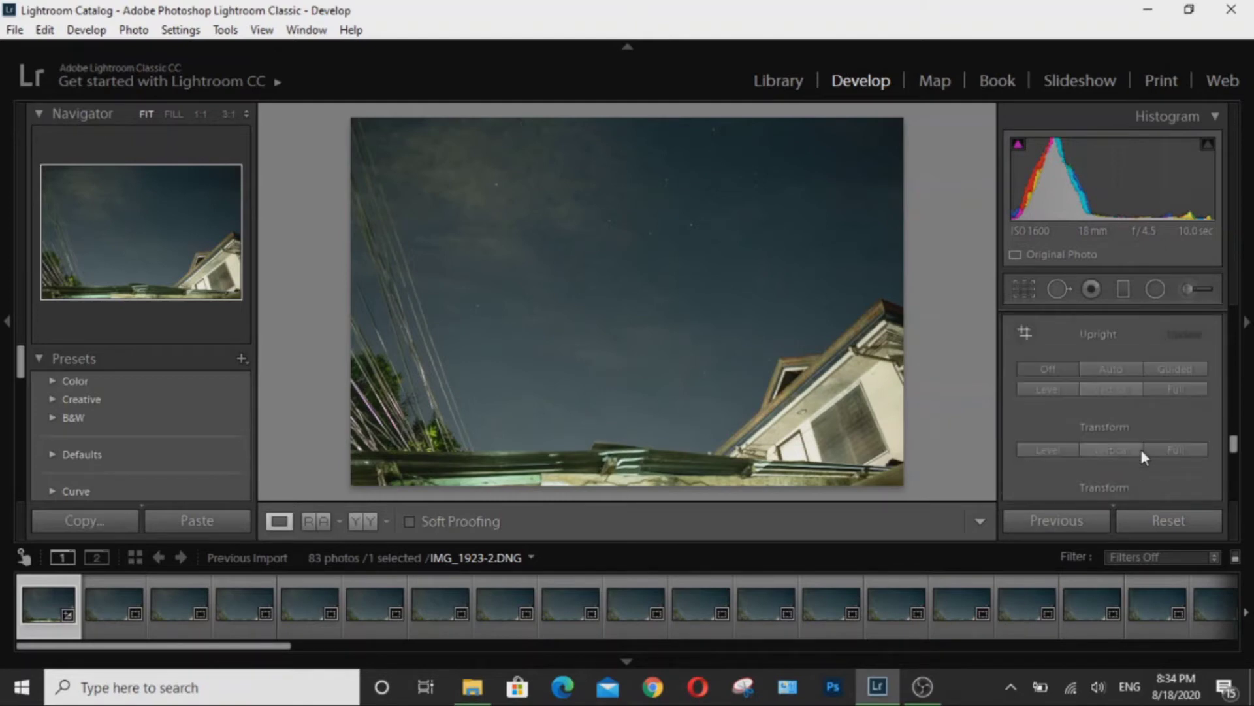
pyautogui.scroll(-6, 1140, 449)
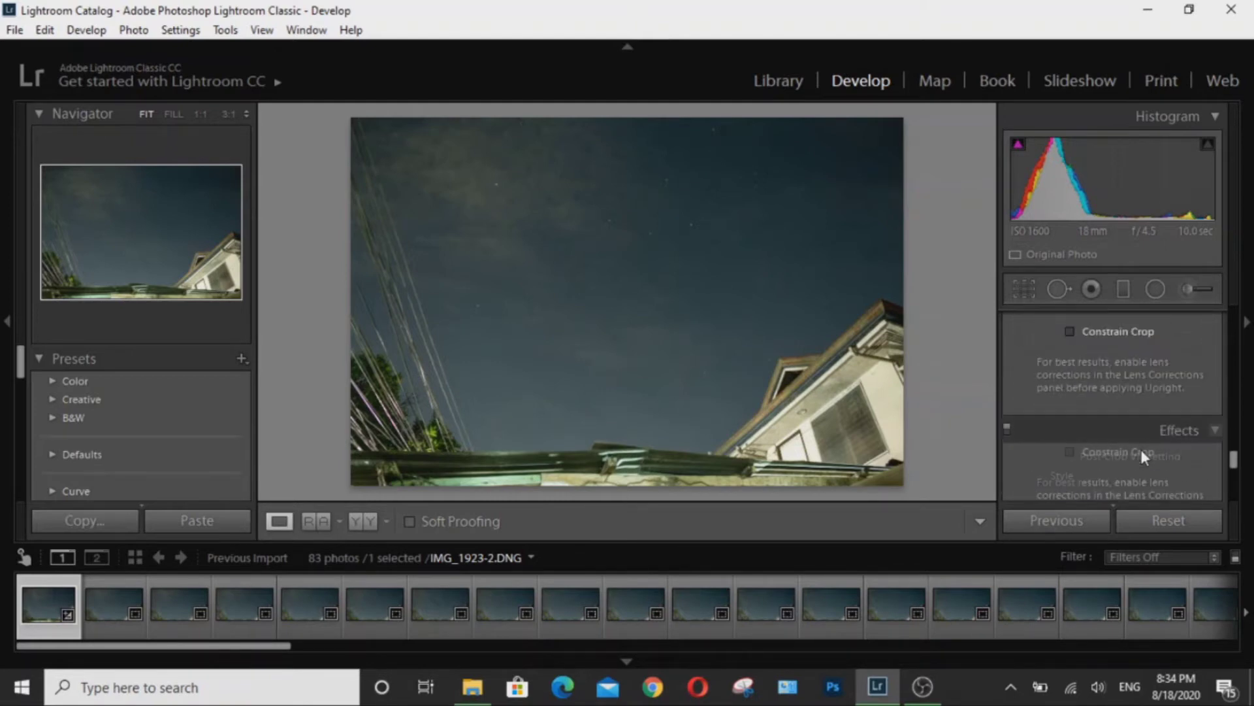
pyautogui.scroll(-5, 1141, 449)
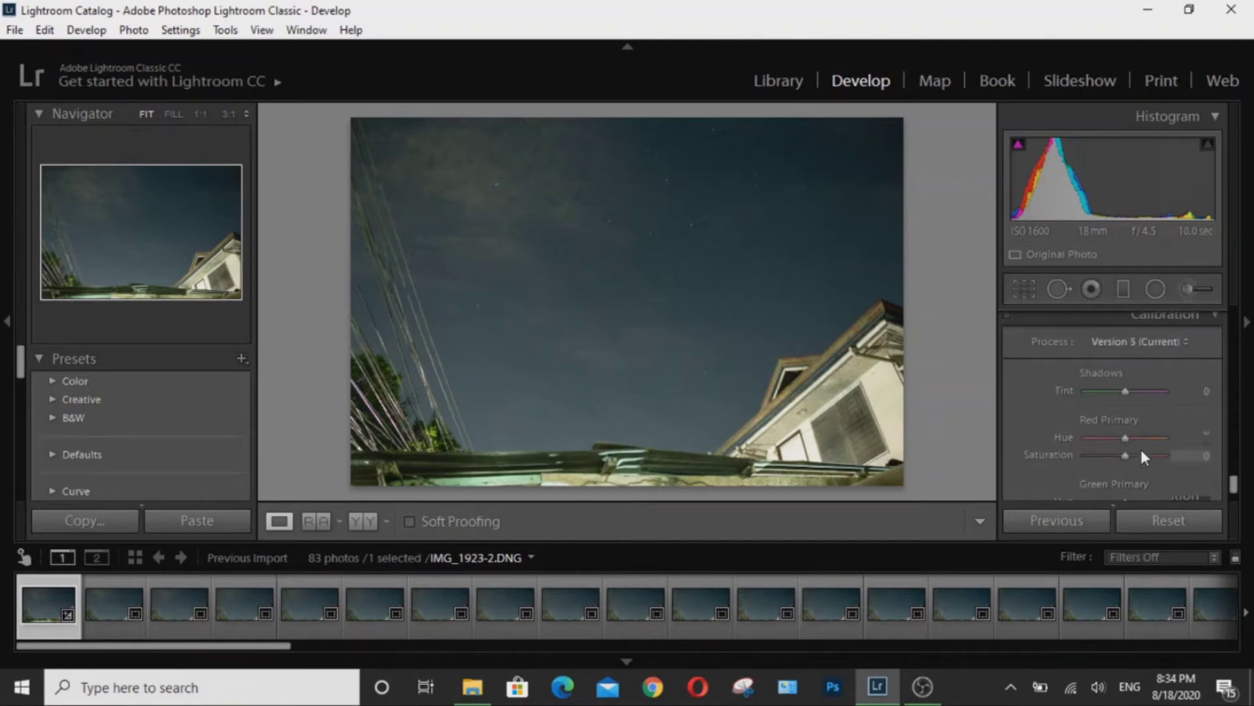
pyautogui.moveTo(1235, 484); pyautogui.dragTo(1232, 320)
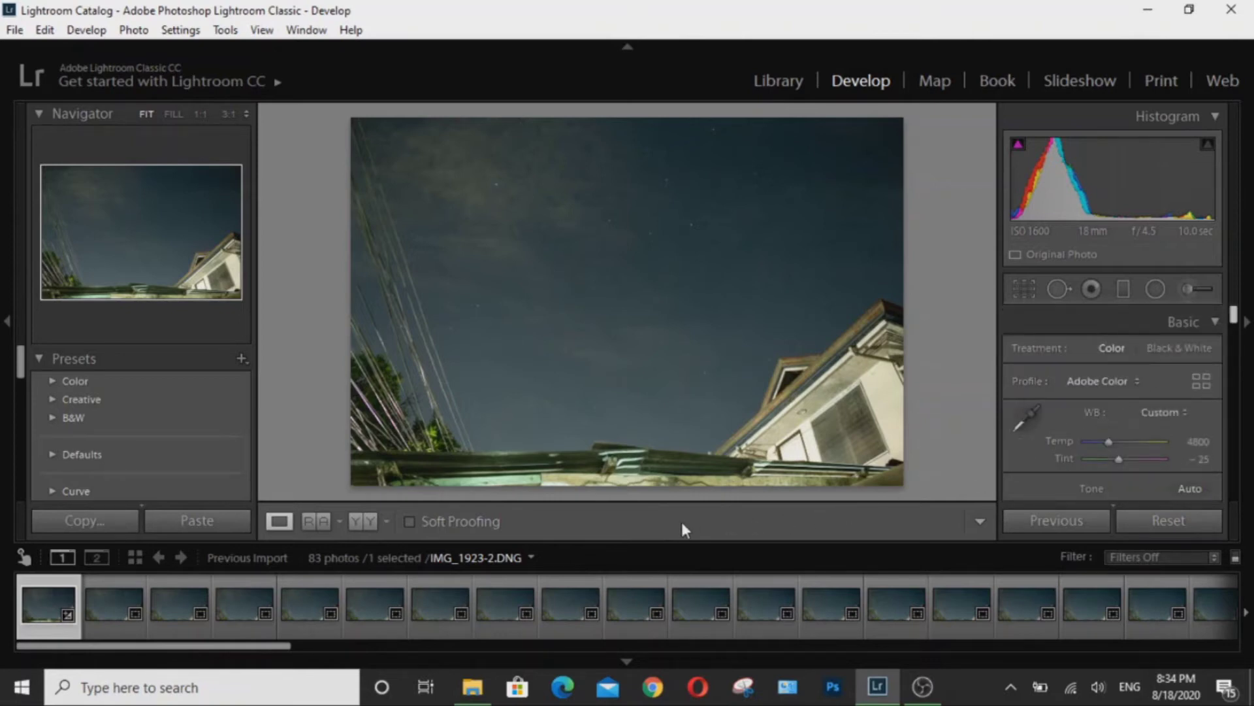
# - Synchronize the edited photo's develop settings to all photos, including local adjustments, transform, spot removal, crop and lens profile corrections
pyautogui.hotkey('ctrl', 'a')
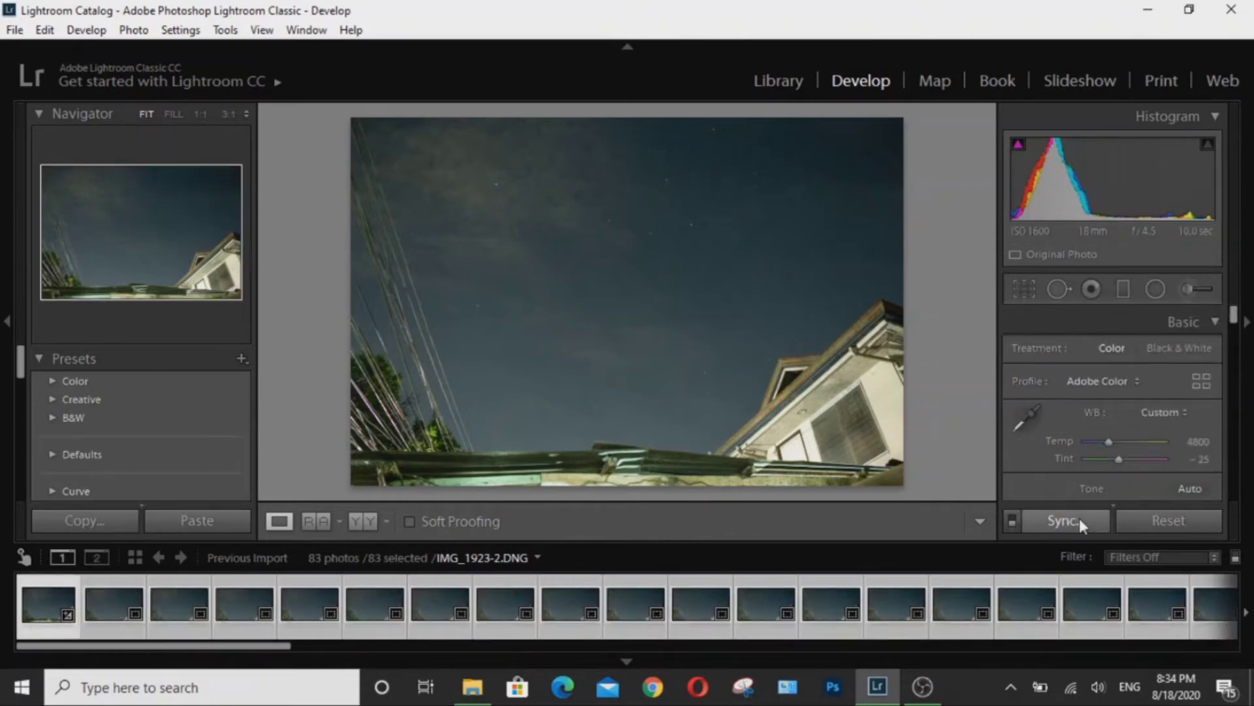
pyautogui.click(1079, 518)
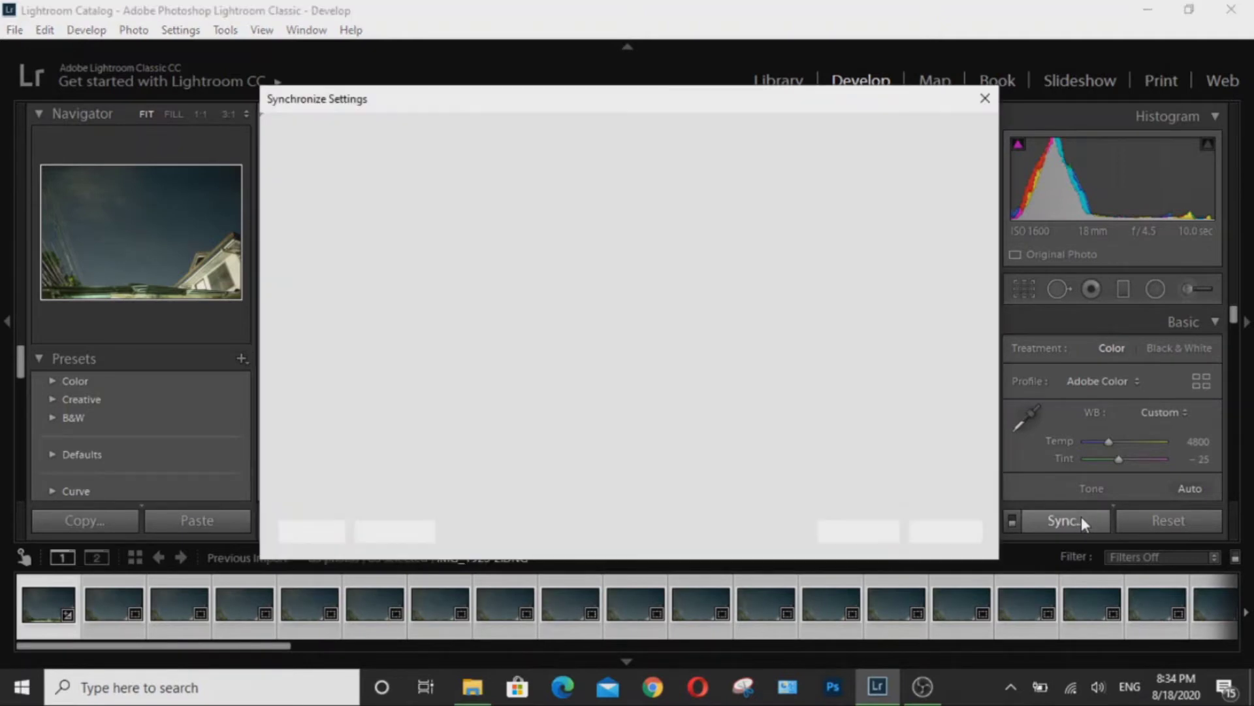
pyautogui.click(474, 273)
pyautogui.click(644, 247)
pyautogui.click(645, 247)
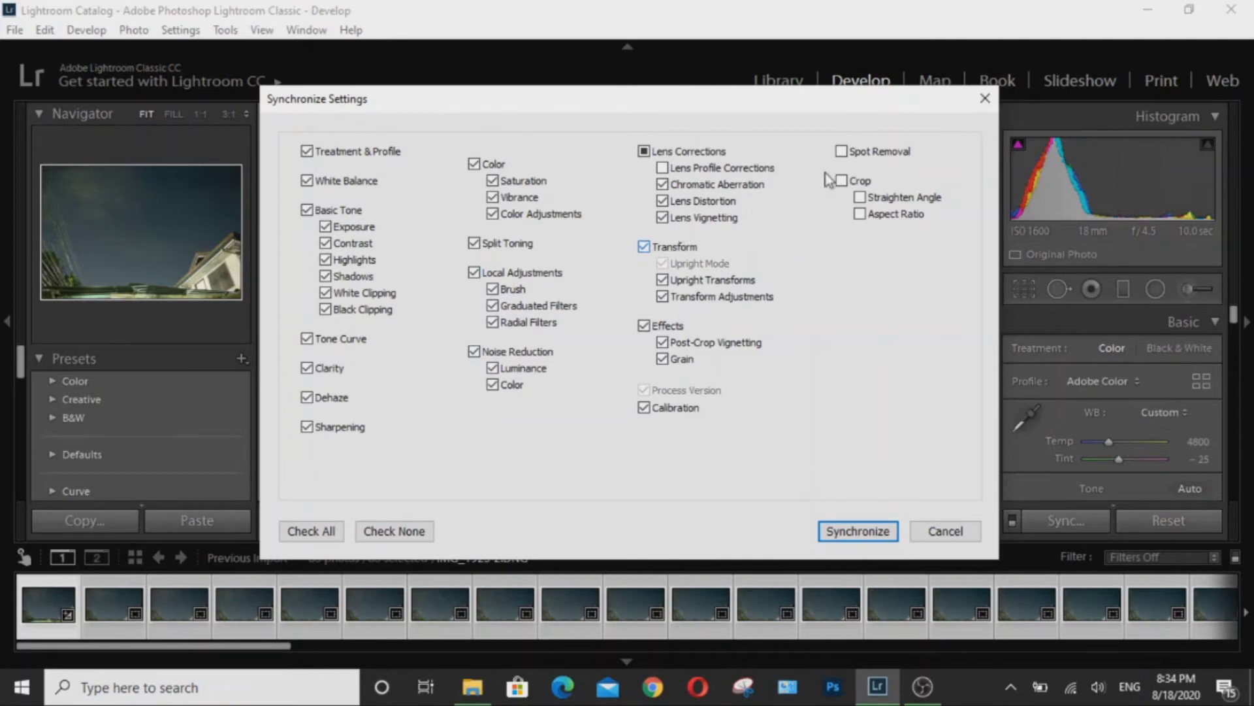
pyautogui.click(841, 152)
pyautogui.click(842, 180)
pyautogui.click(662, 168)
pyautogui.click(846, 532)
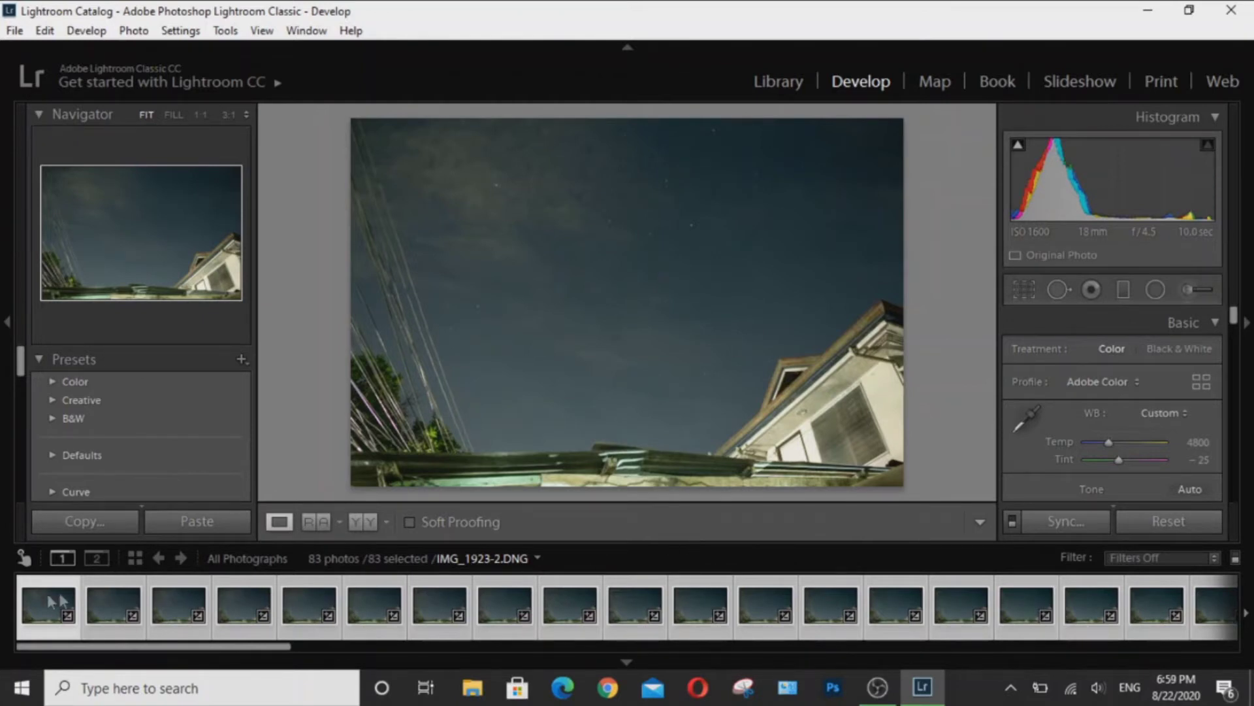
# - Open the export settings for the selected photos and review the export location, file settings, bit depth, image sizing, sharpening and metadata options
pyautogui.click(14, 30)
pyautogui.click(65, 280)
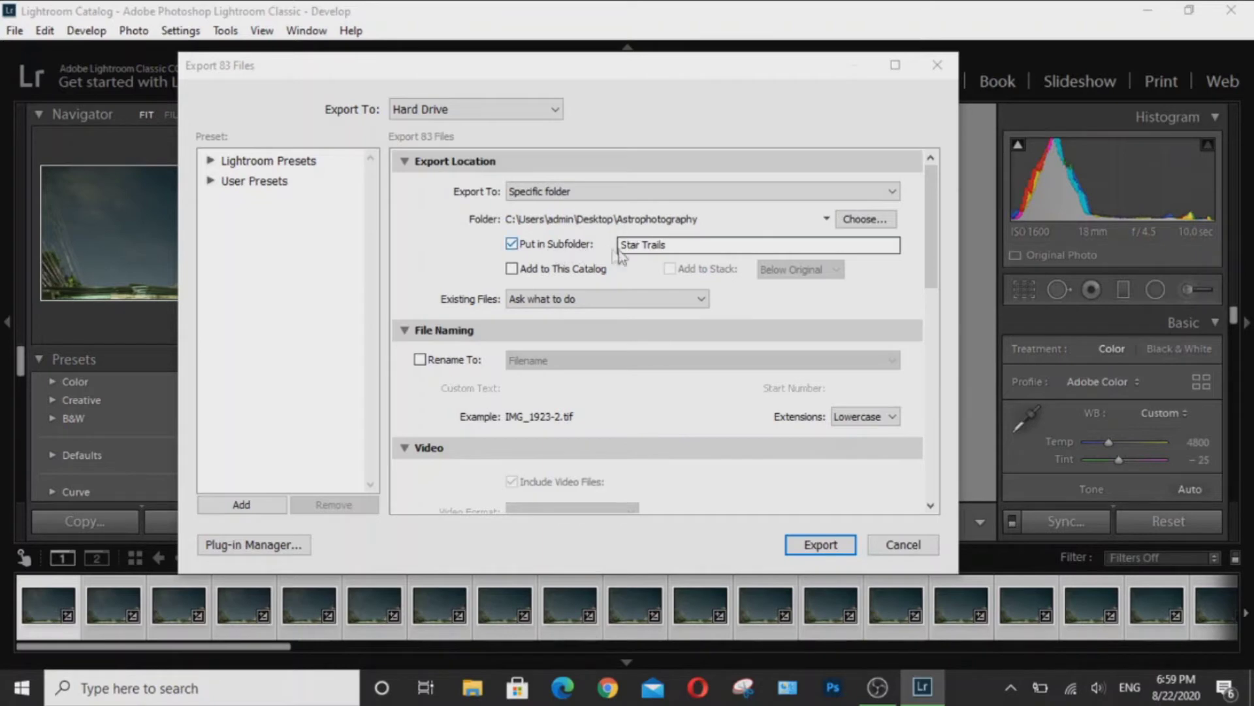
pyautogui.moveTo(939, 246); pyautogui.dragTo(939, 367)
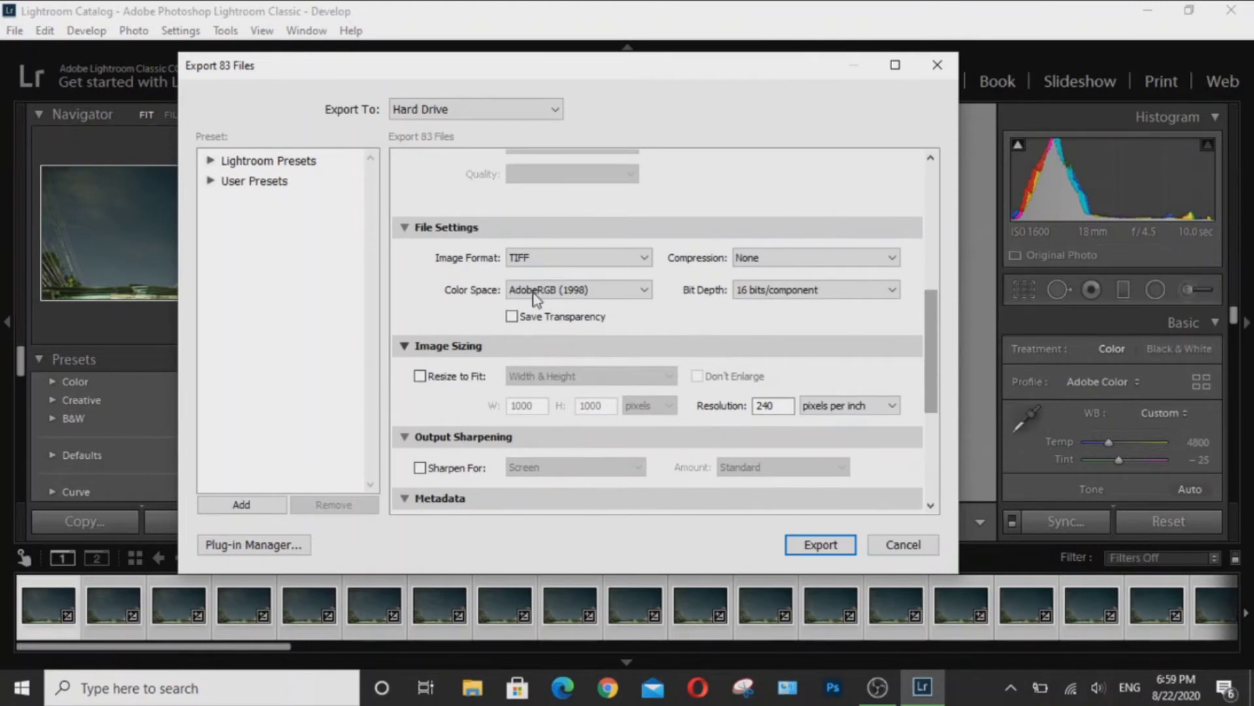
pyautogui.click(753, 291)
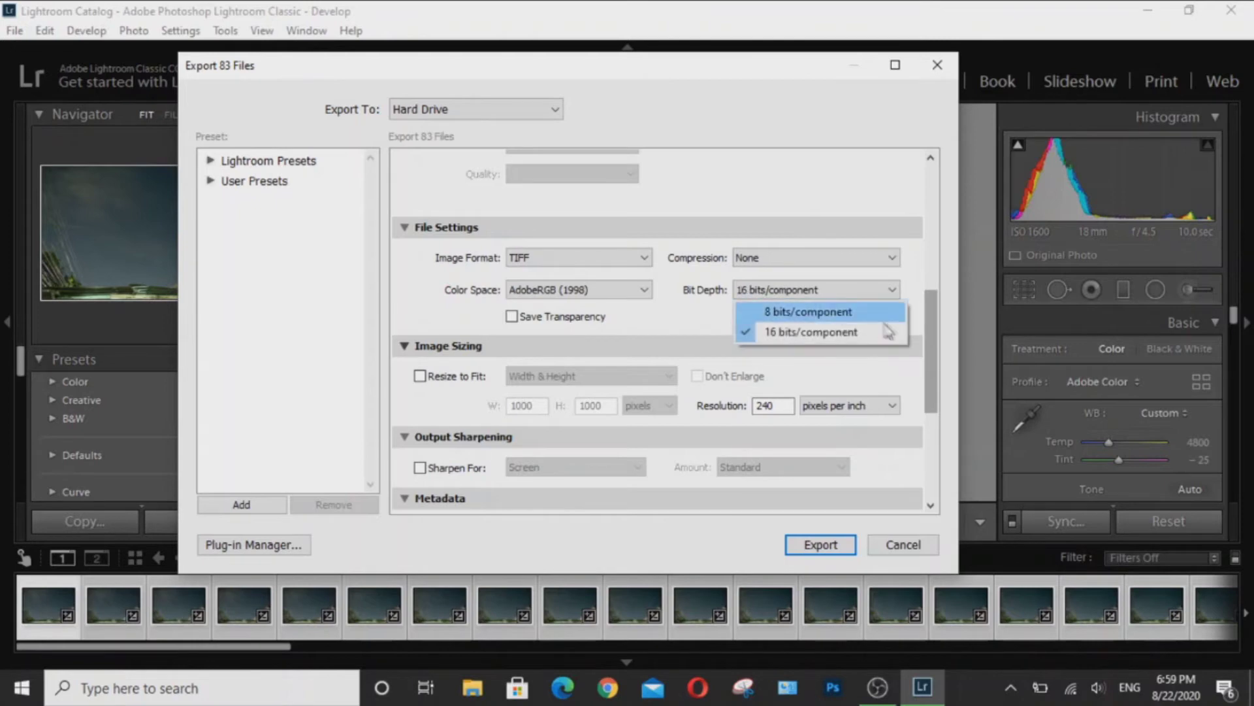
pyautogui.click(933, 346)
pyautogui.scroll(-1, 933, 347)
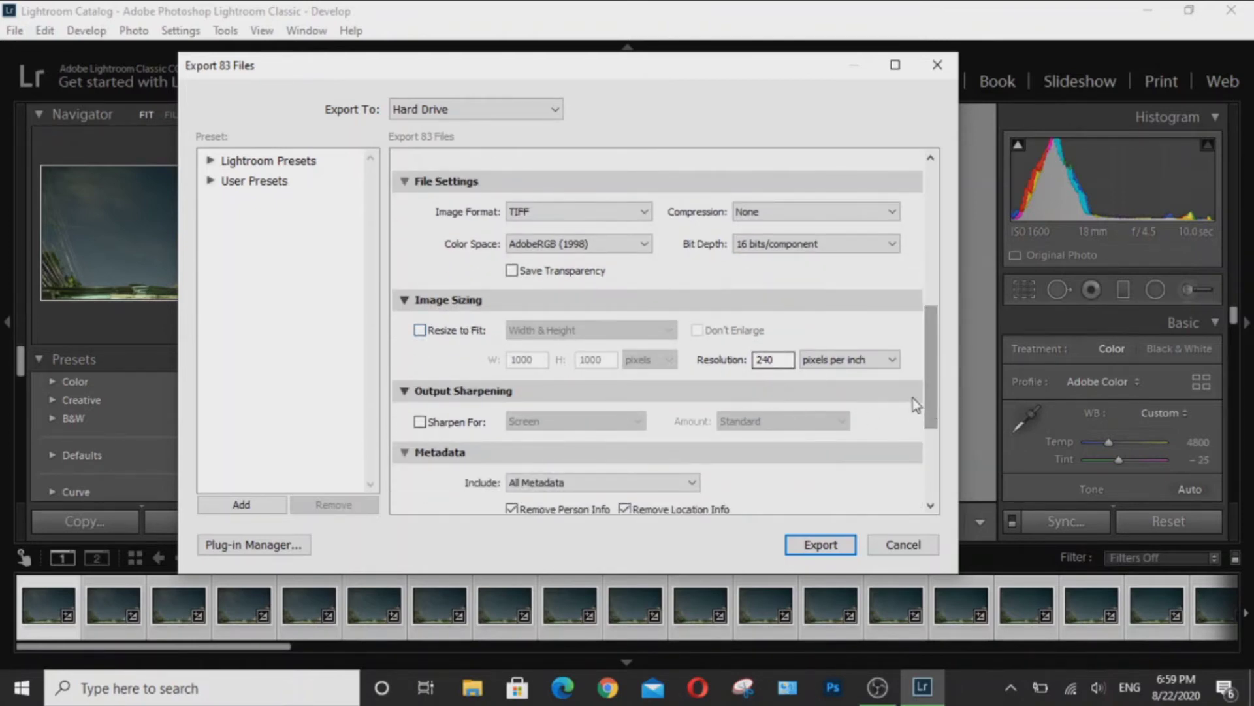
pyautogui.moveTo(937, 380); pyautogui.dragTo(931, 206)
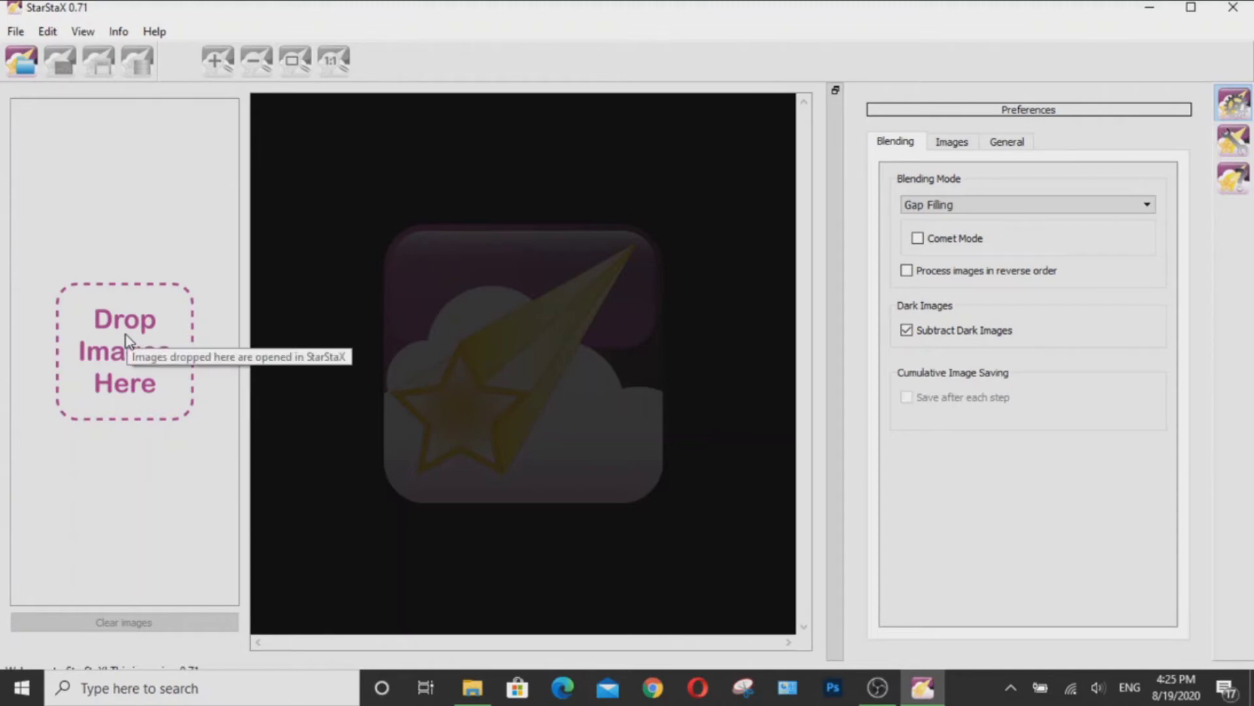
# - Add all images from the Star Trails folder in Desktop's Astrophotography folder to StarStaX as input images
pyautogui.click(472, 688)
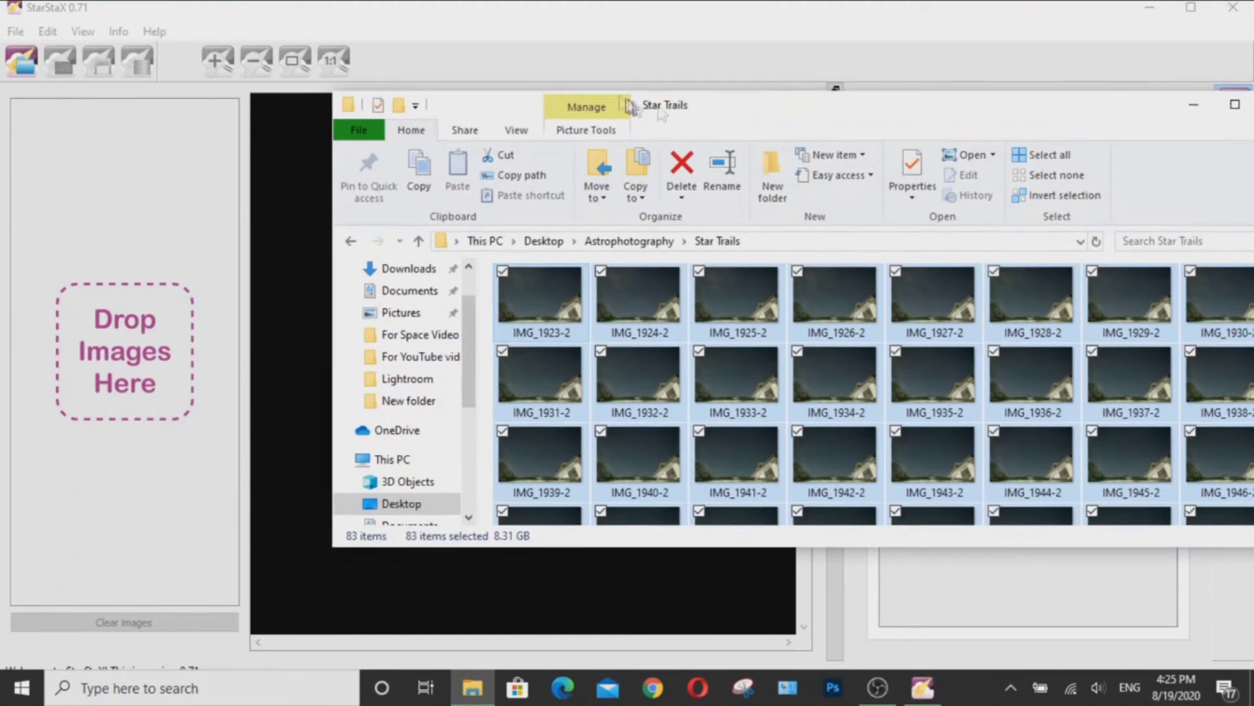
pyautogui.moveTo(657, 108); pyautogui.dragTo(567, 89)
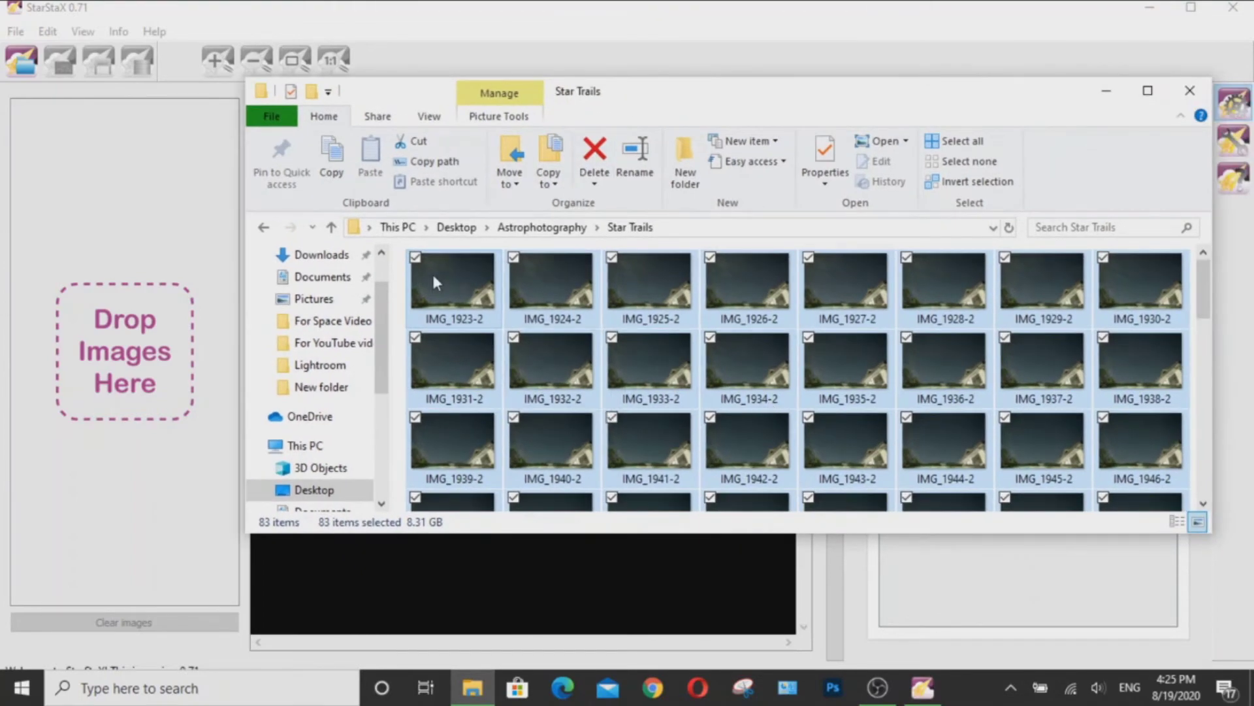
pyautogui.moveTo(430, 281); pyautogui.dragTo(141, 313)
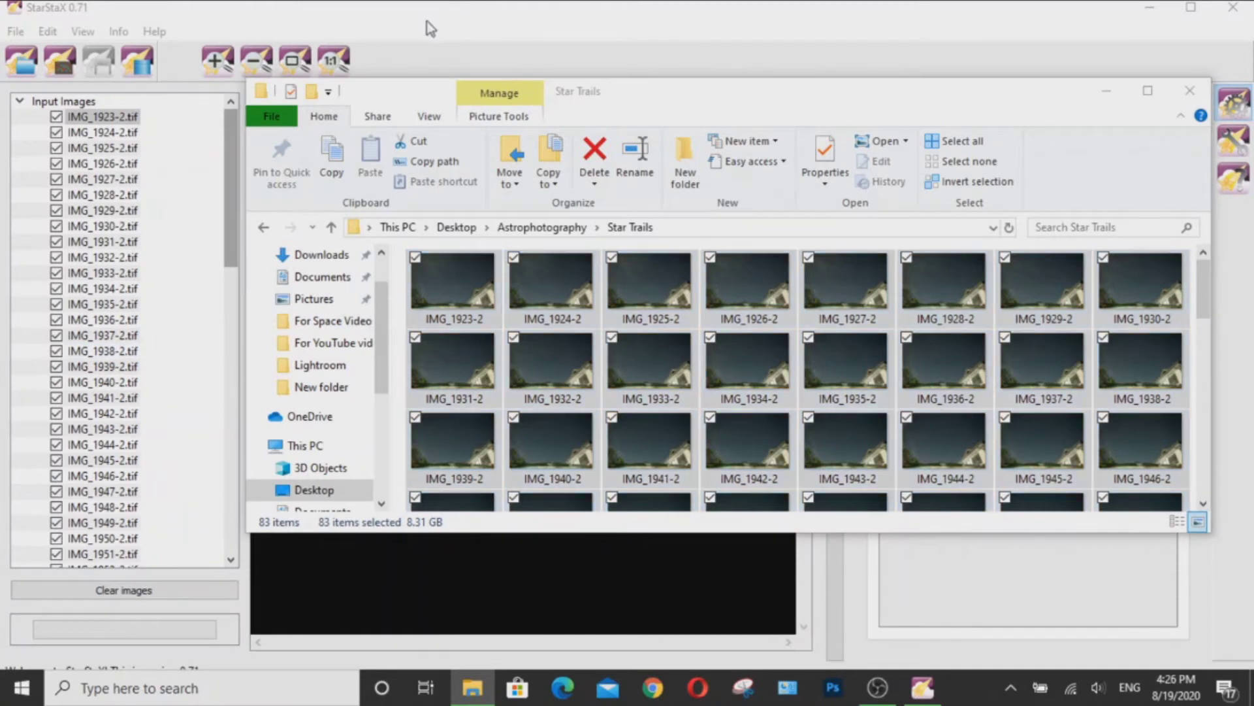
pyautogui.click(1106, 91)
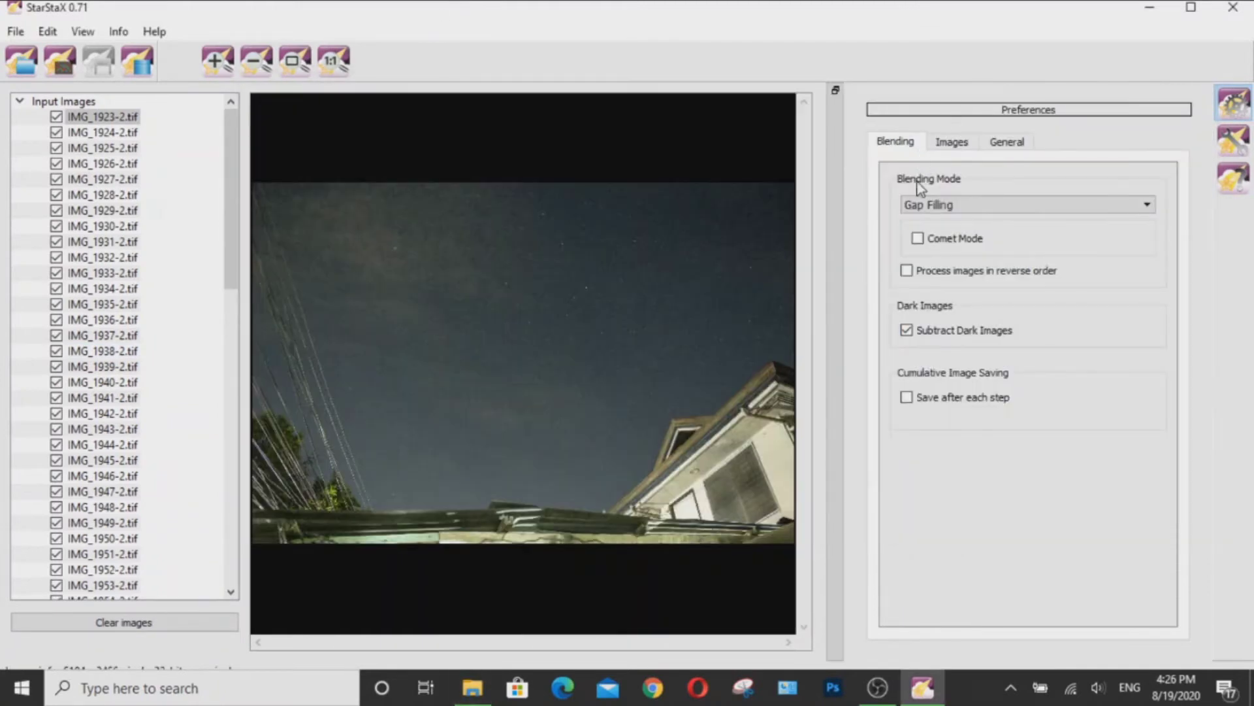
# - Blend all the input images into one star-trail image with the Gap Filling blending mode
pyautogui.click(938, 206)
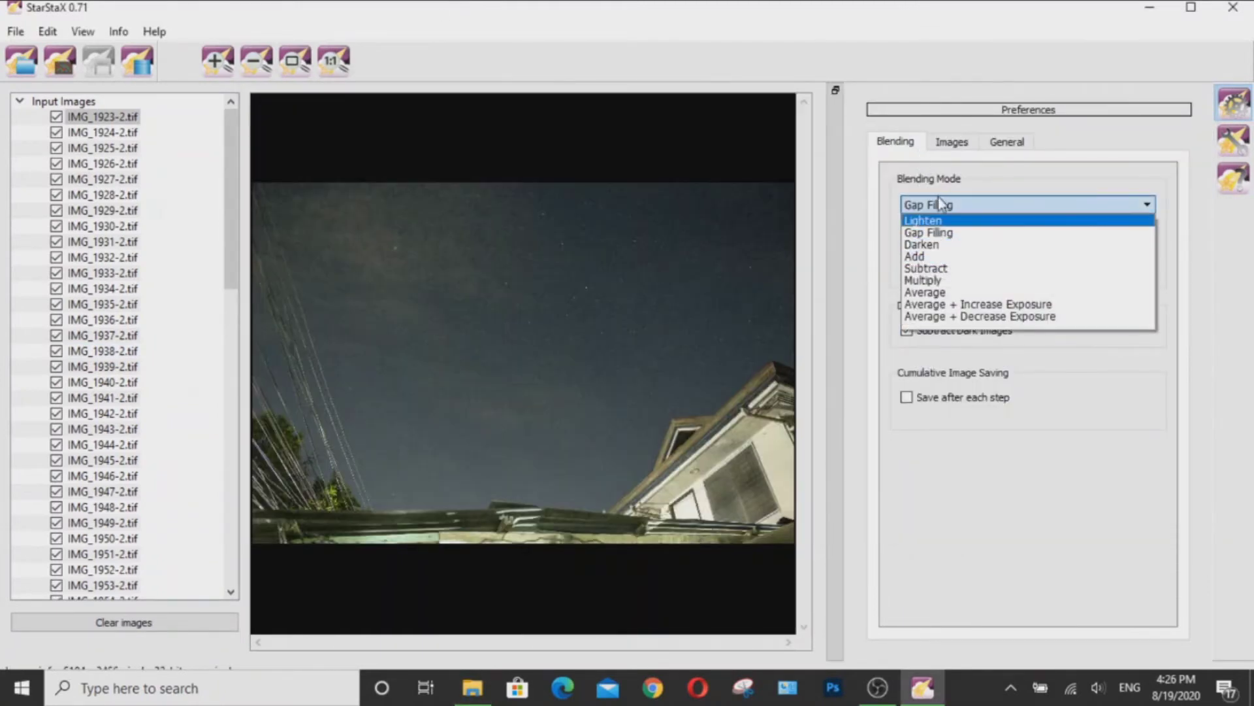
pyautogui.click(933, 205)
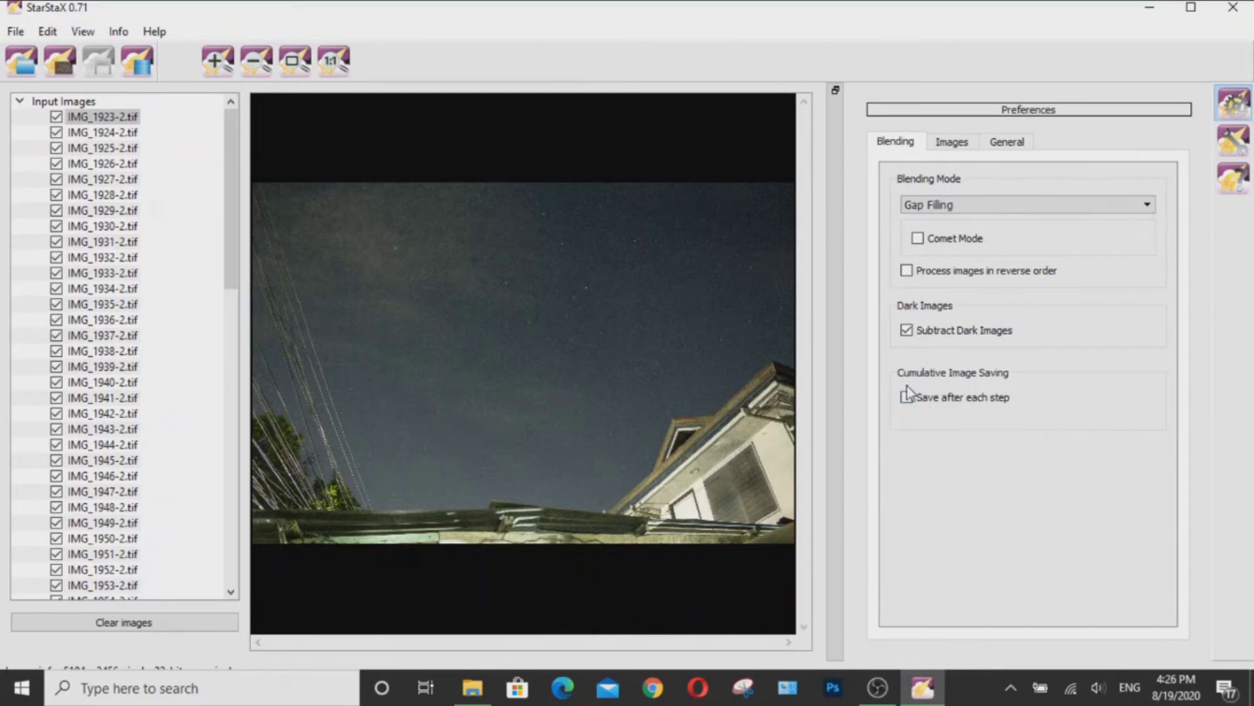
pyautogui.click(144, 66)
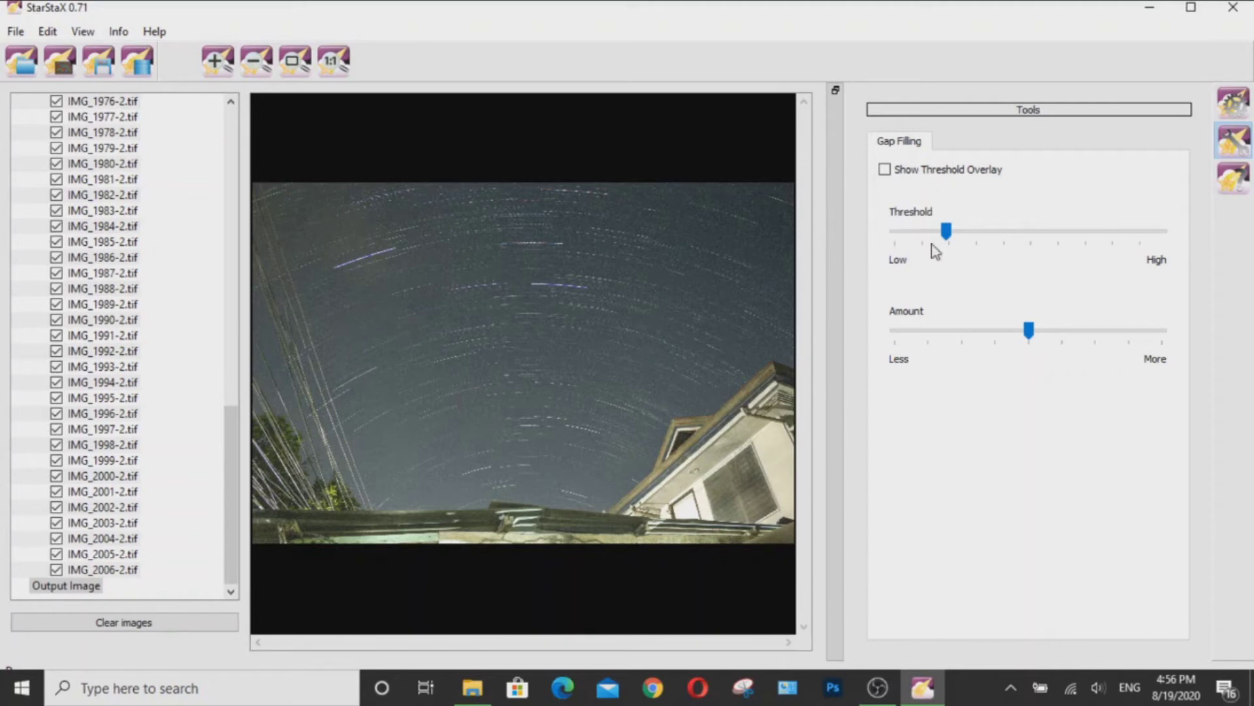
# - Show the threshold overlay and raise the gap-filling threshold to about two thirds of its range
pyautogui.click(885, 171)
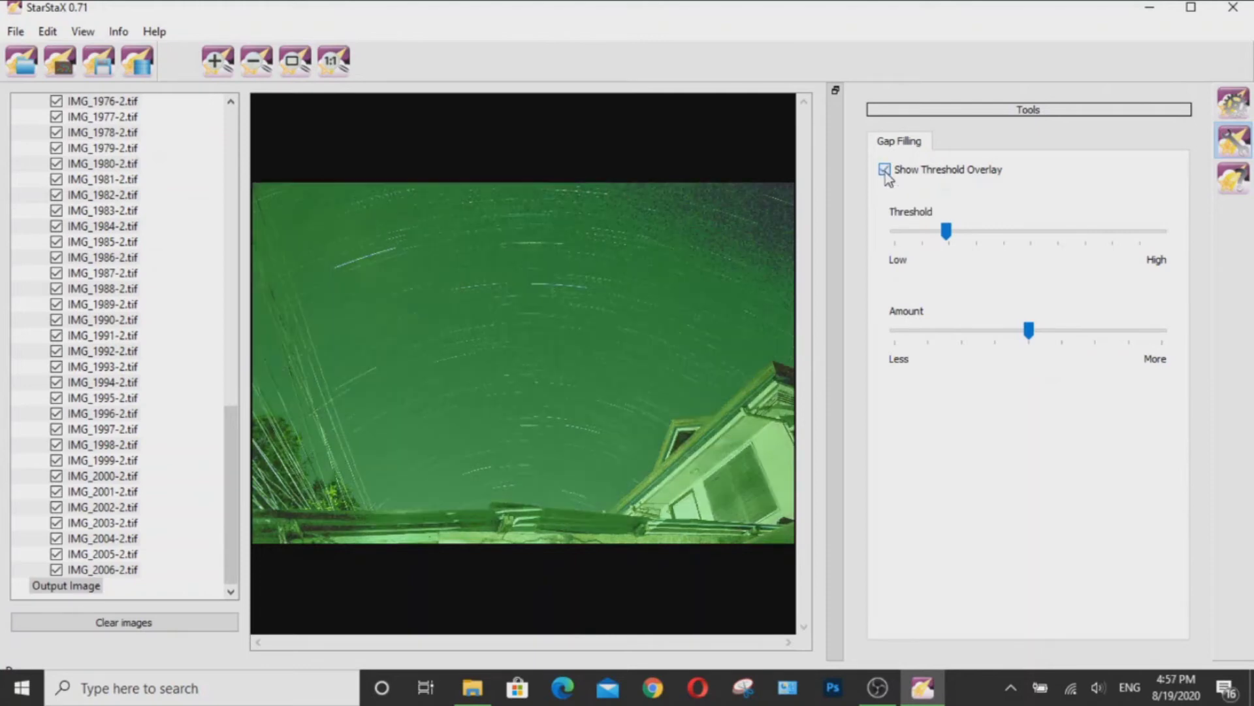
pyautogui.moveTo(946, 235); pyautogui.dragTo(1113, 238)
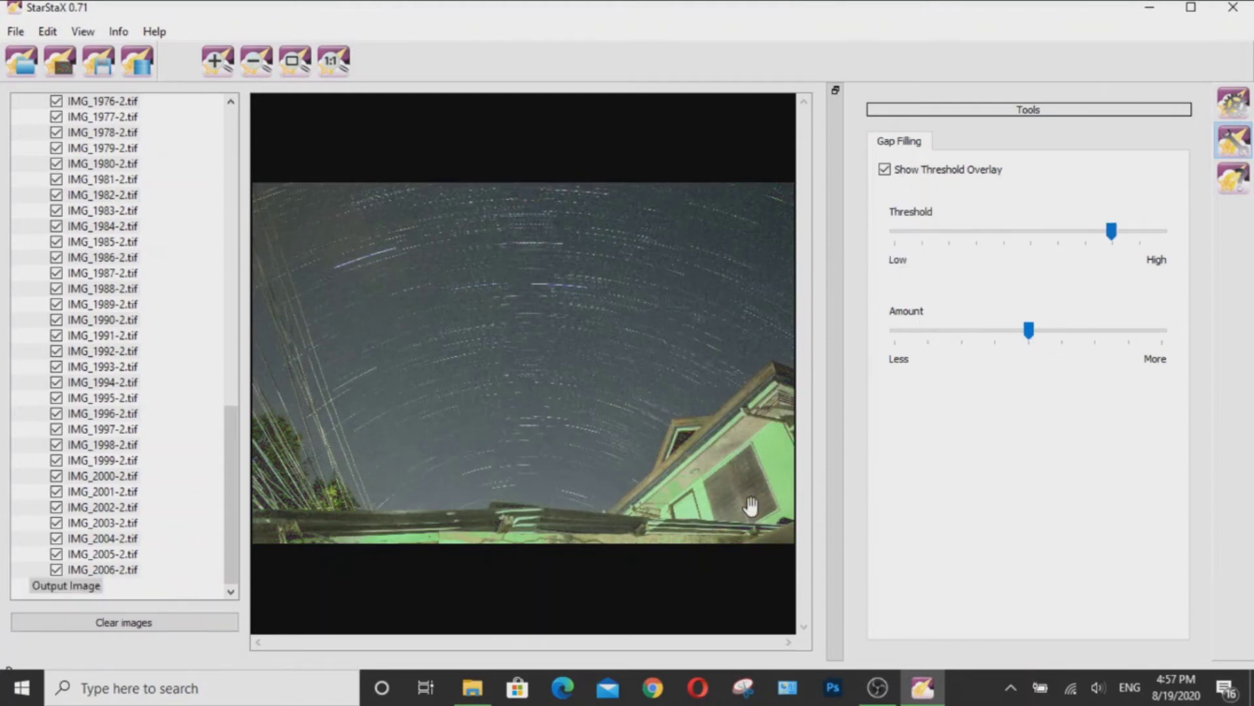
pyautogui.click(1078, 239)
pyautogui.click(1094, 239)
pyautogui.click(1087, 240)
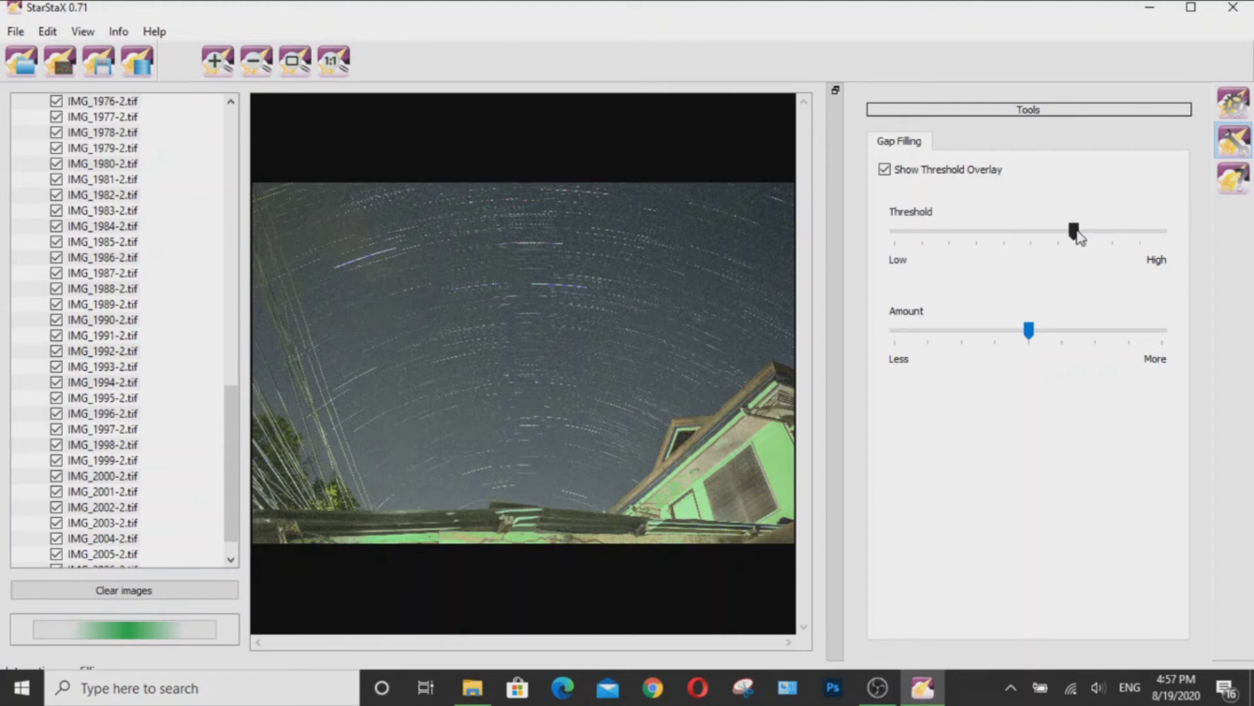
pyautogui.click(1053, 230)
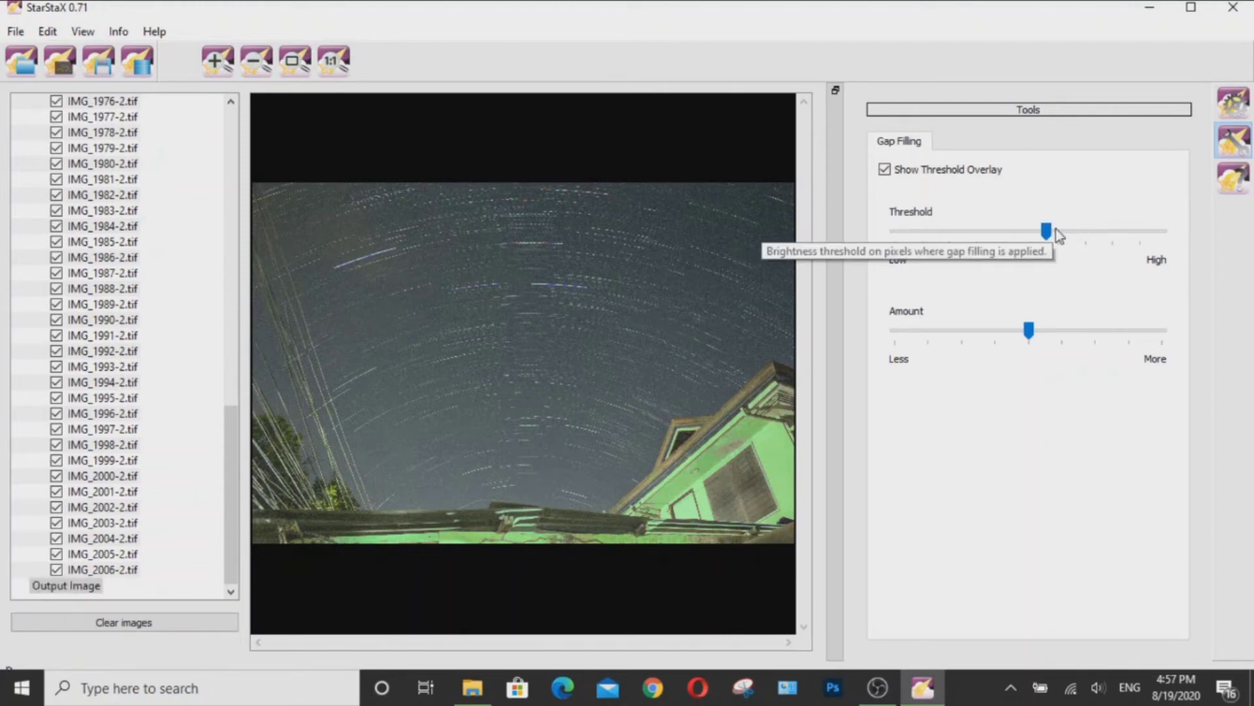
pyautogui.click(1057, 230)
pyautogui.click(1061, 231)
pyautogui.click(1061, 232)
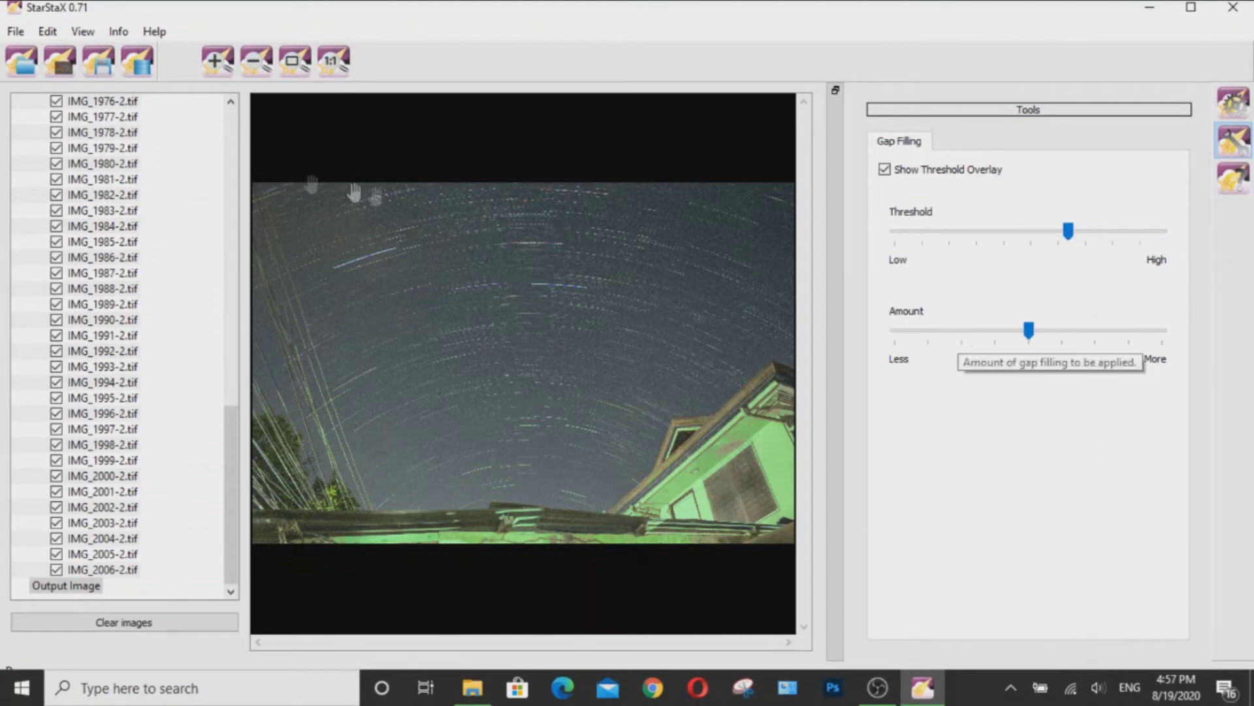
# - Save the blended output image as StarTrails.tiff in the admin user folder
pyautogui.click(101, 70)
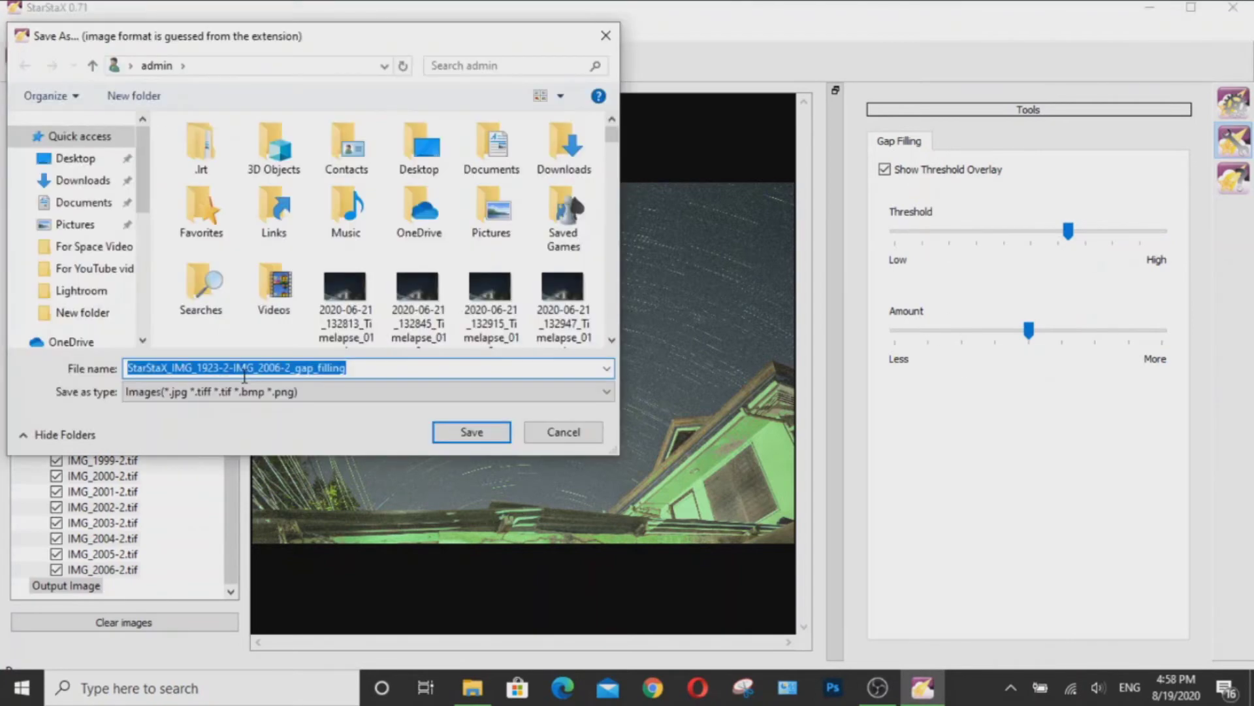
pyautogui.click(243, 392)
pyautogui.click(244, 397)
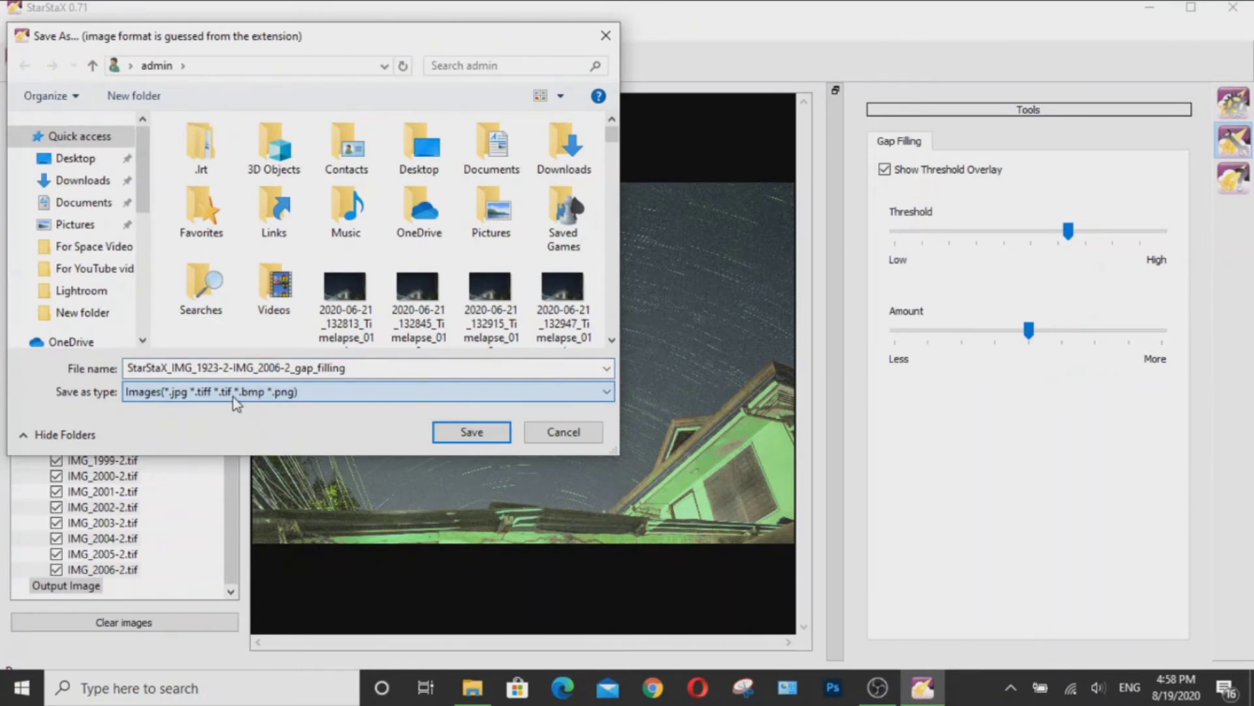
pyautogui.doubleClick(353, 368)
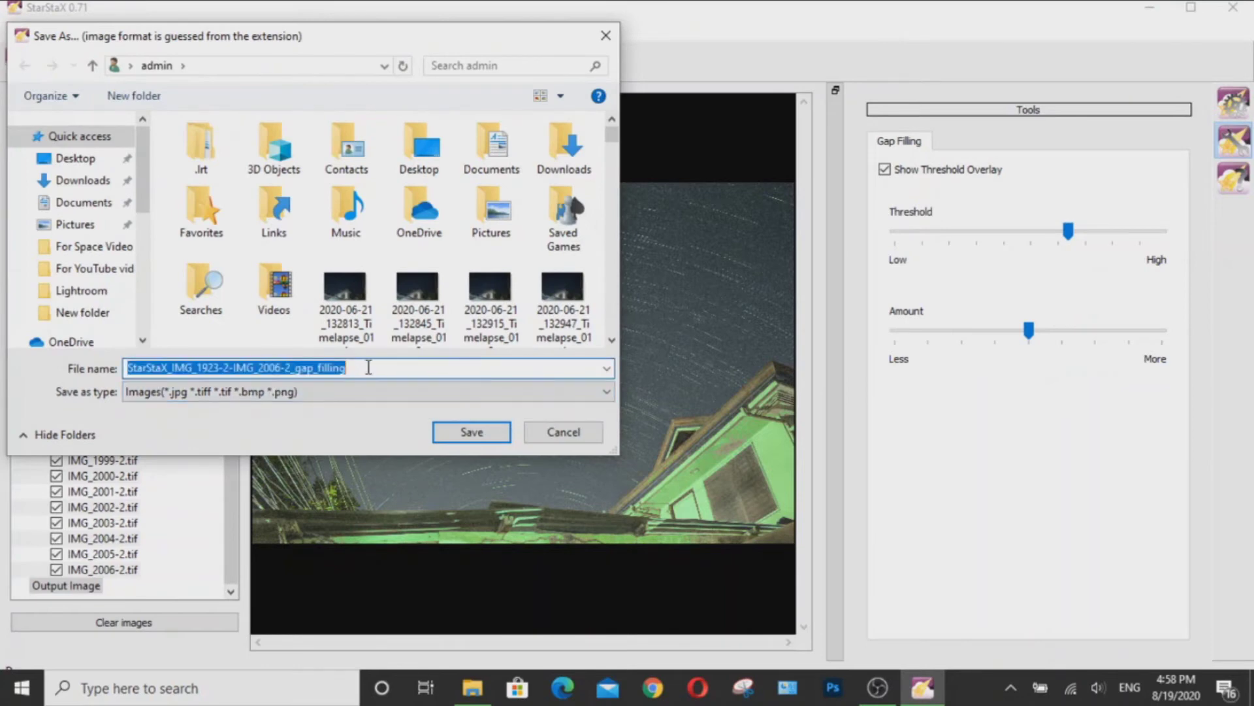
pyautogui.write('Str')
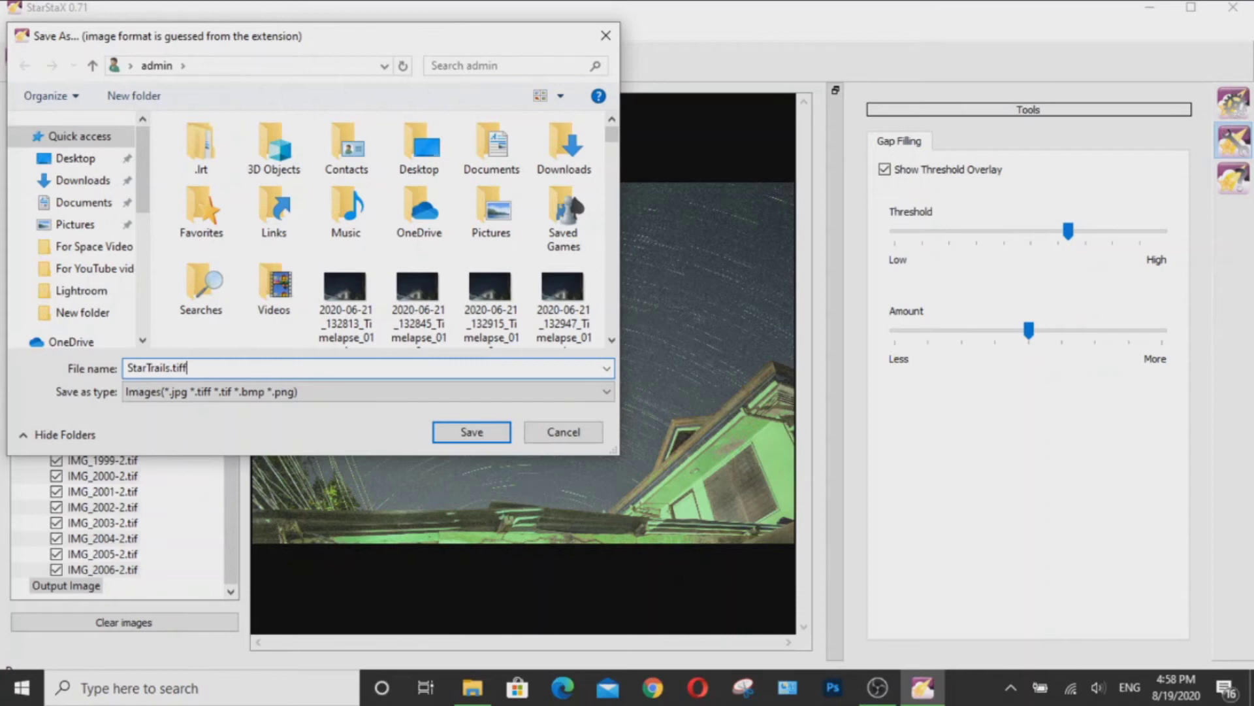
pyautogui.press('Return')
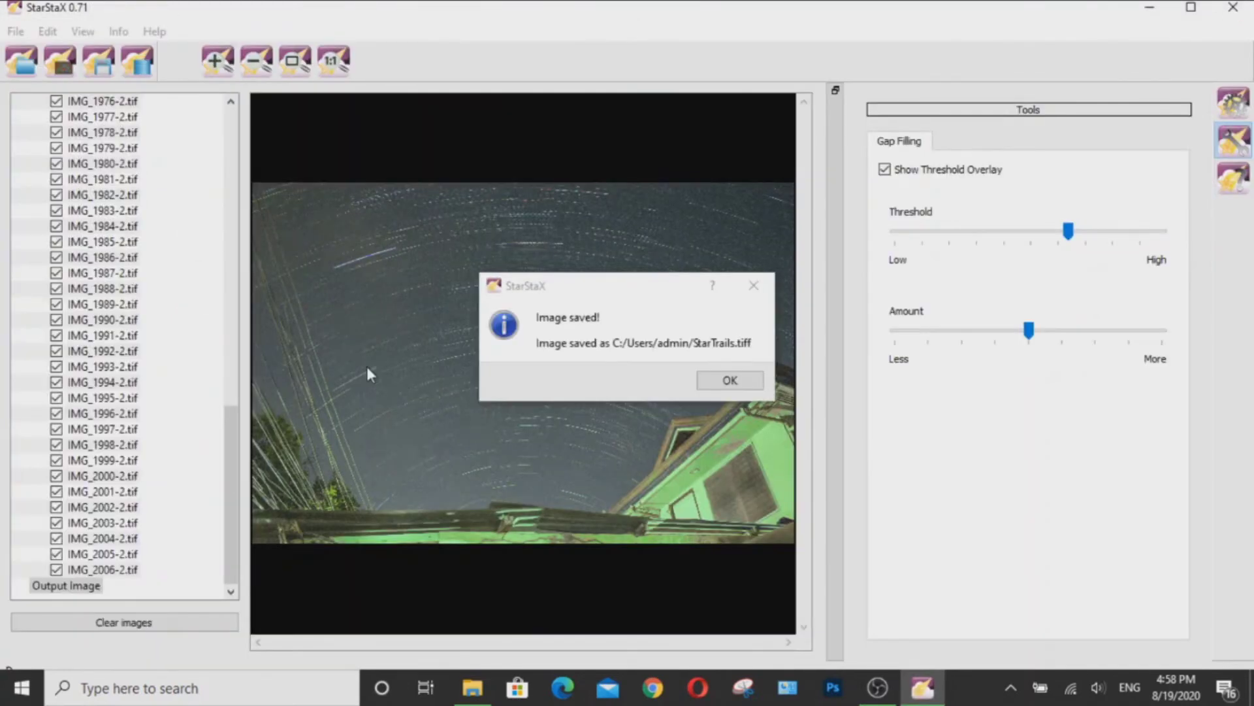
pyautogui.press('Return')
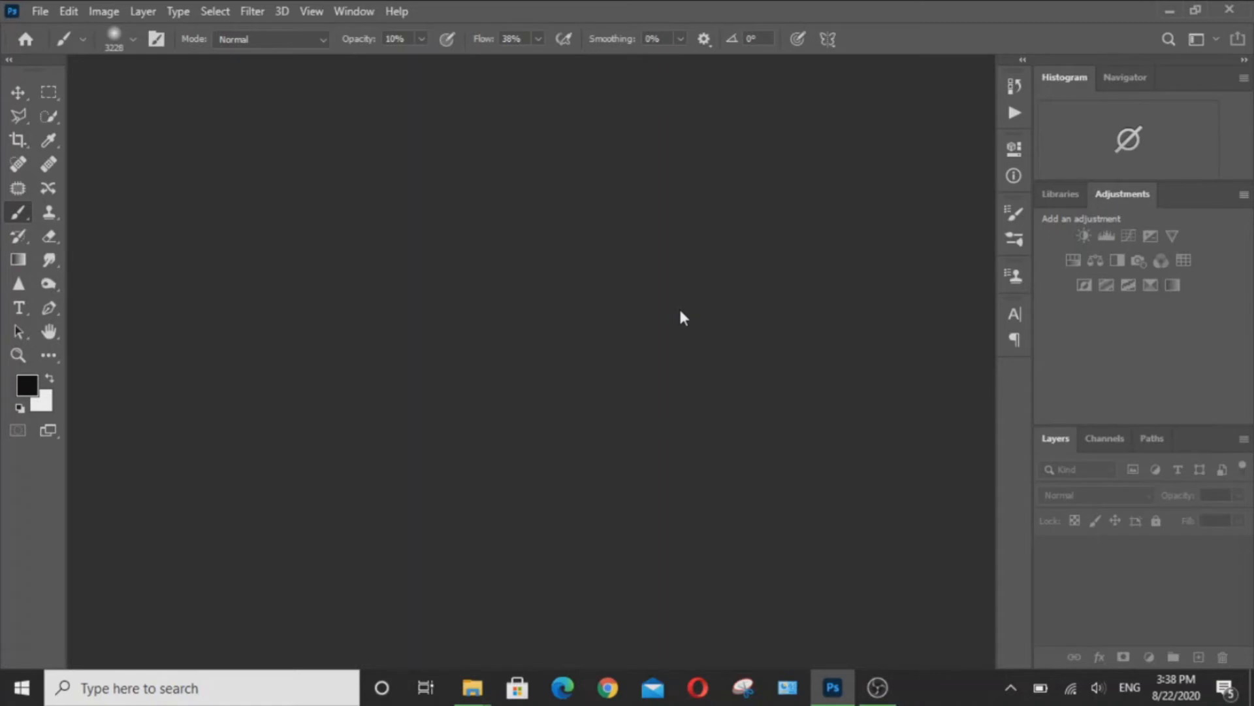
# - Open the StarTrails TIFF image from the Desktop in Photoshop
pyautogui.click(41, 11)
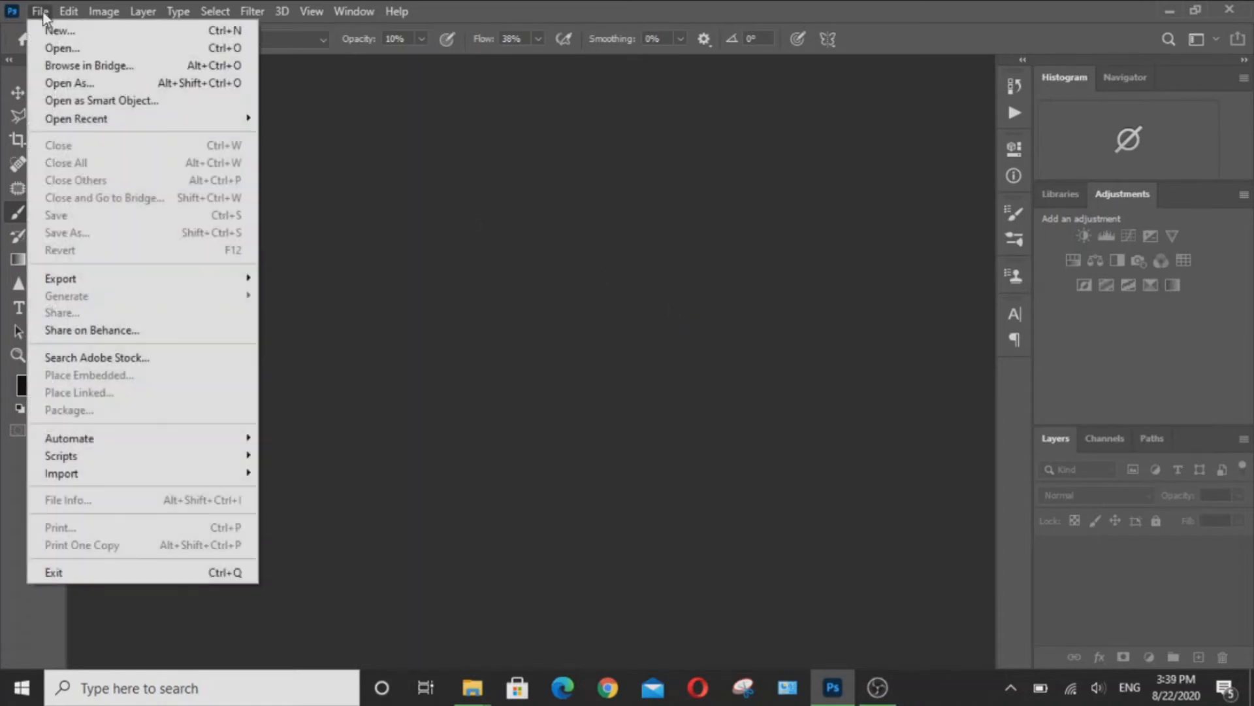
pyautogui.click(58, 43)
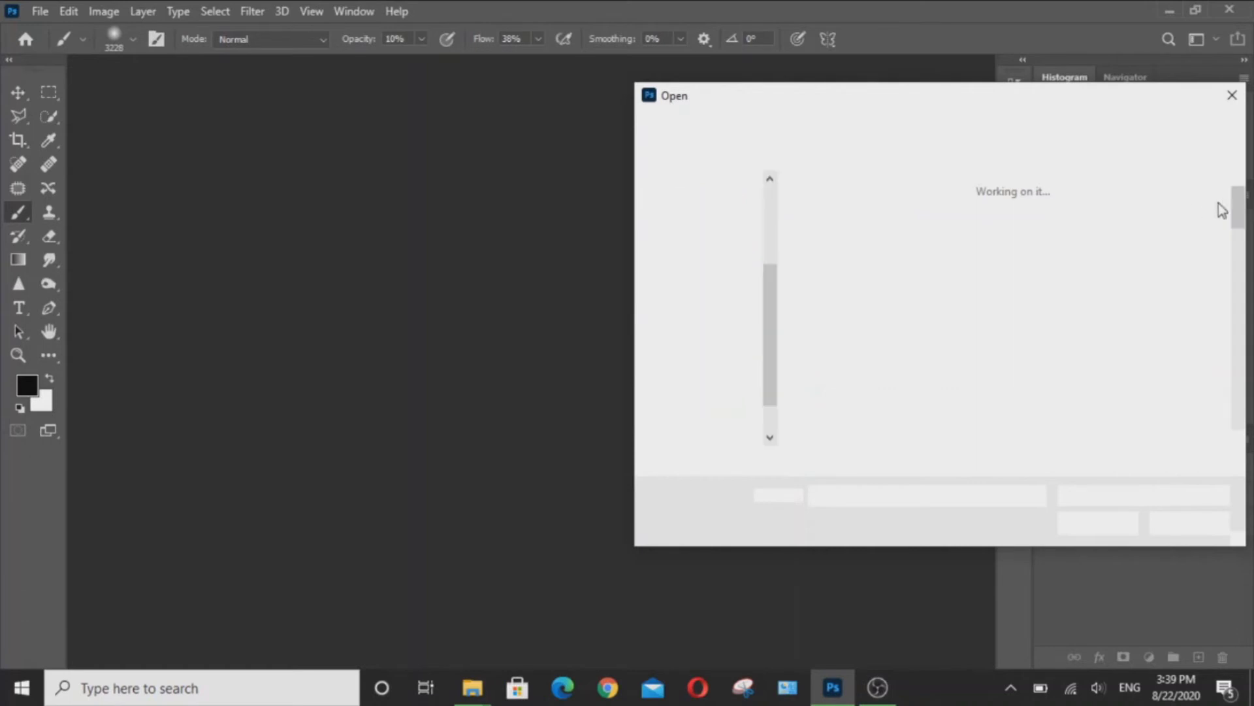
pyautogui.moveTo(1238, 213); pyautogui.dragTo(1243, 391)
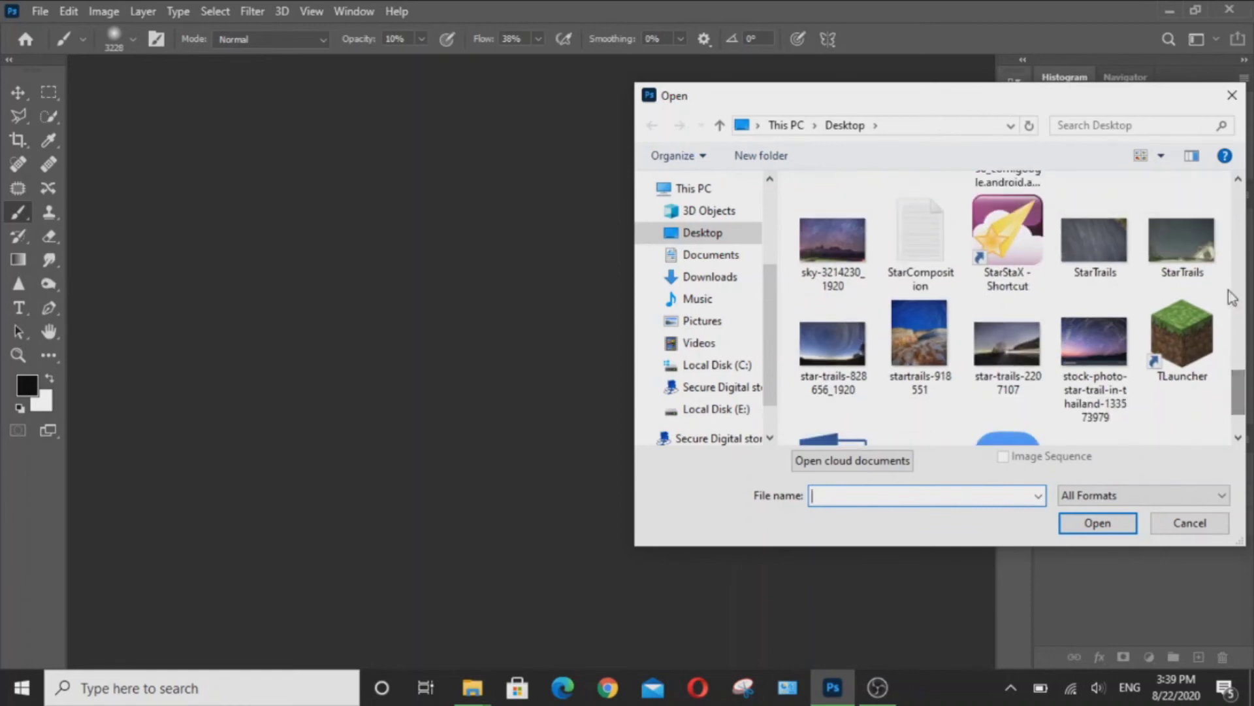
pyautogui.click(1199, 261)
pyautogui.doubleClick(1199, 262)
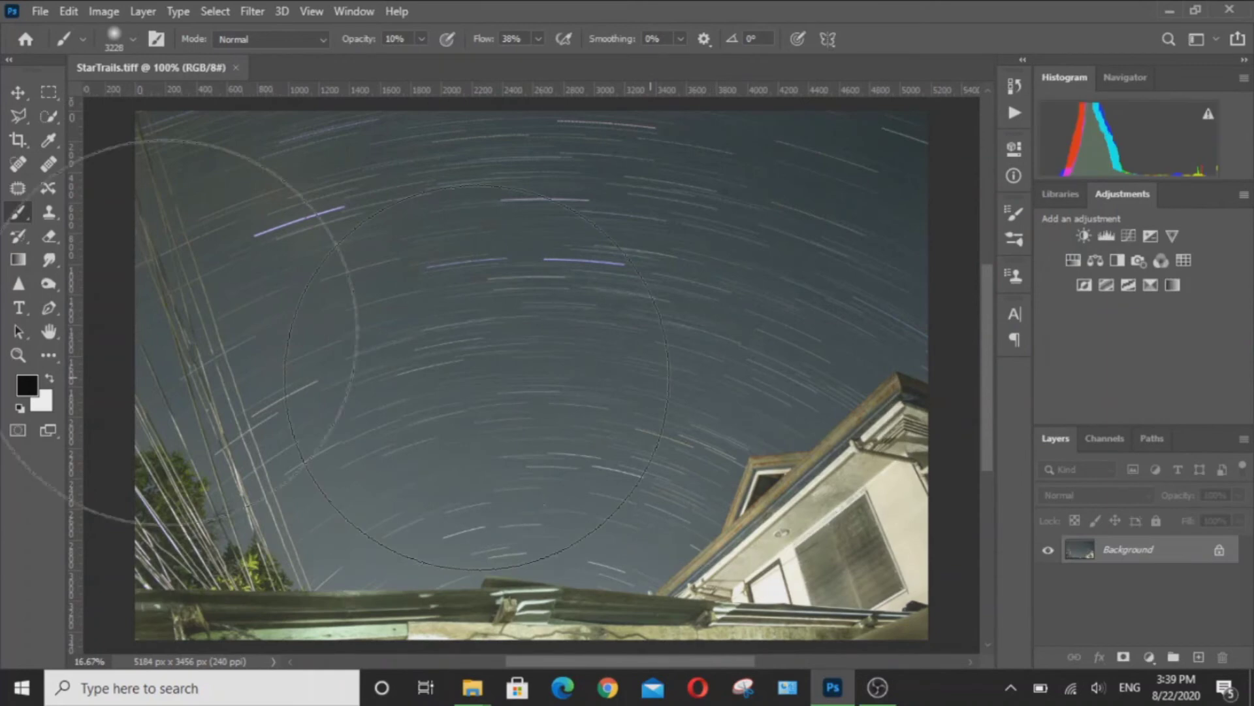
# - Unlock the Background layer of the star-trail image and duplicate it
pyautogui.press('z')
pyautogui.rightClick(603, 404)
pyautogui.click(627, 412)
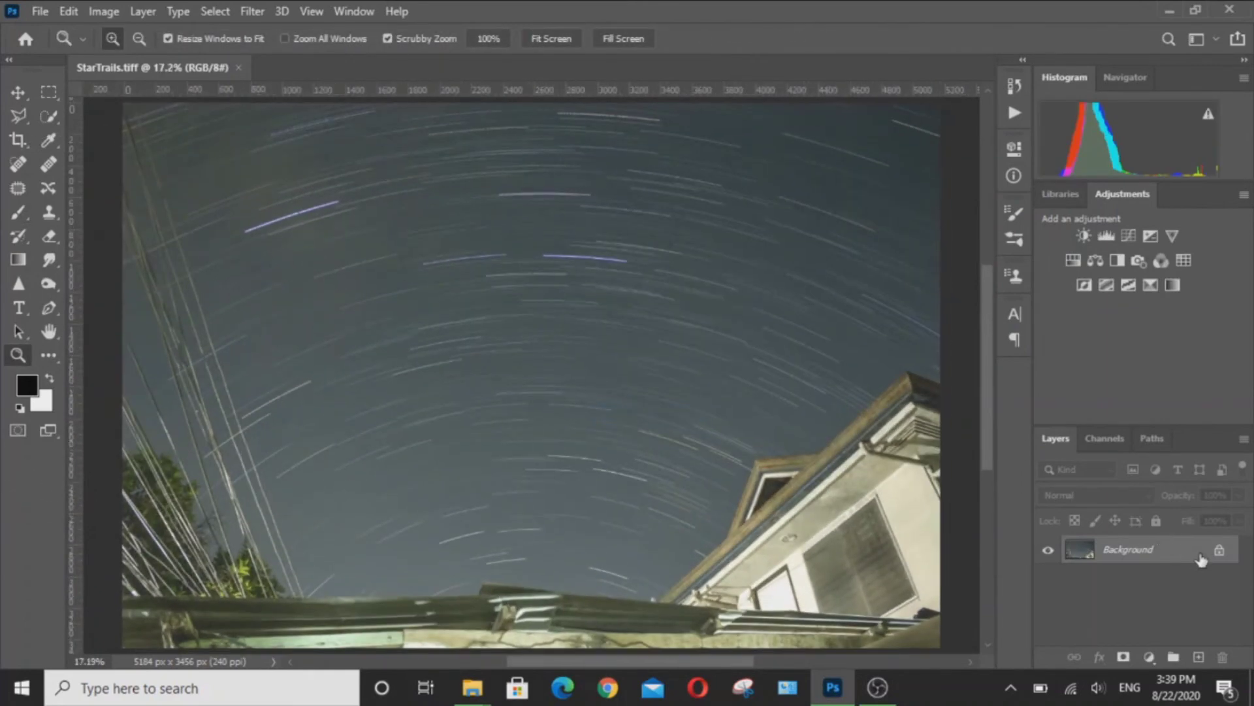
pyautogui.click(1220, 552)
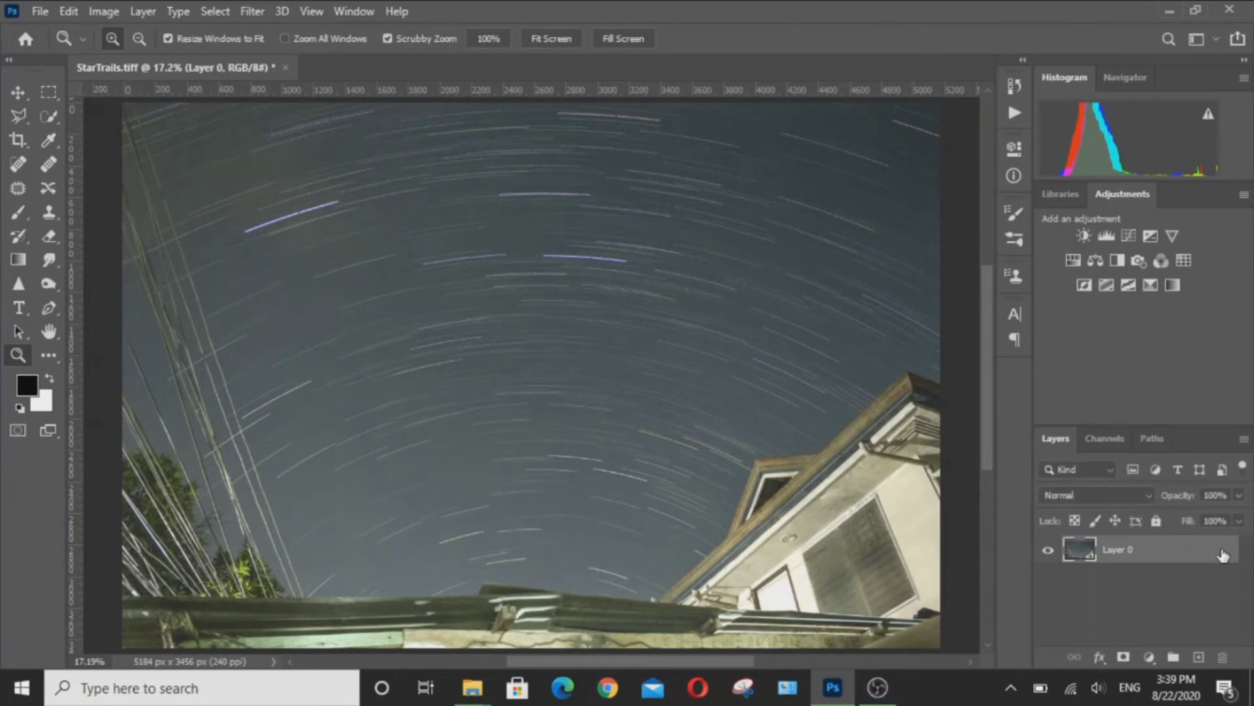
pyautogui.hotkey('ctrl', 'j')
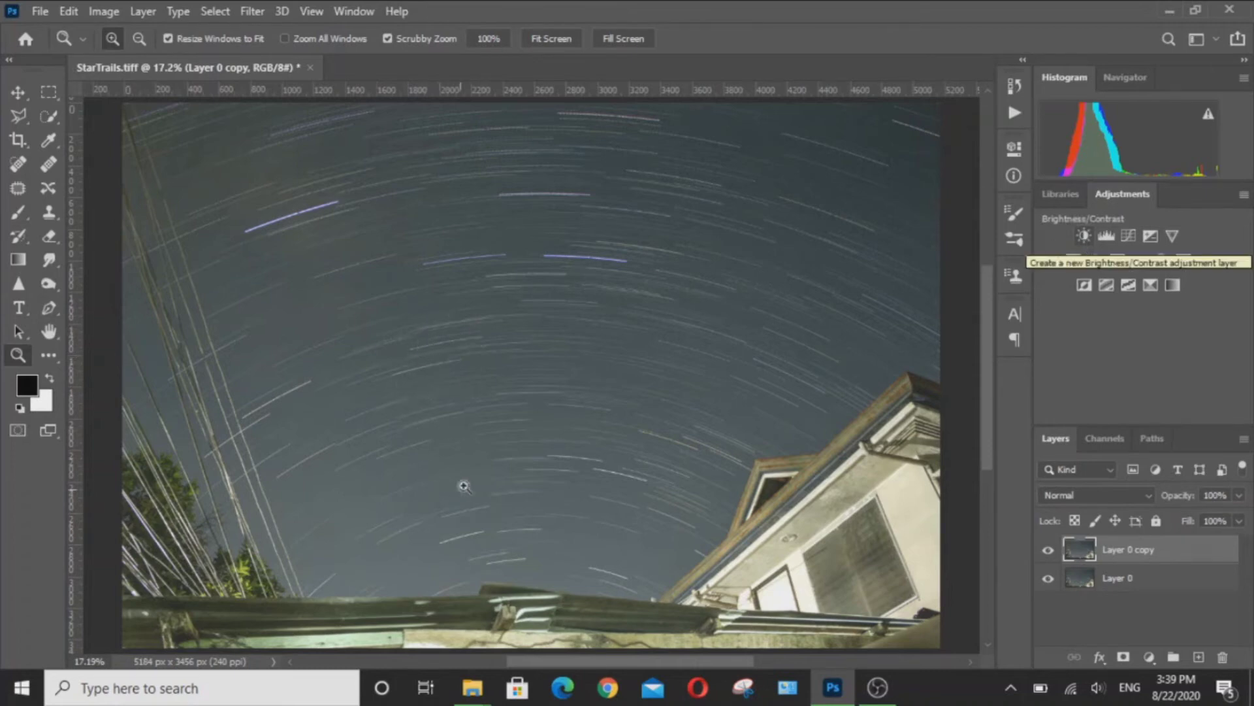
# - Add a Brightness/Contrast adjustment clipped to the duplicated star-trail layer and set its contrast to 56
pyautogui.click(1084, 237)
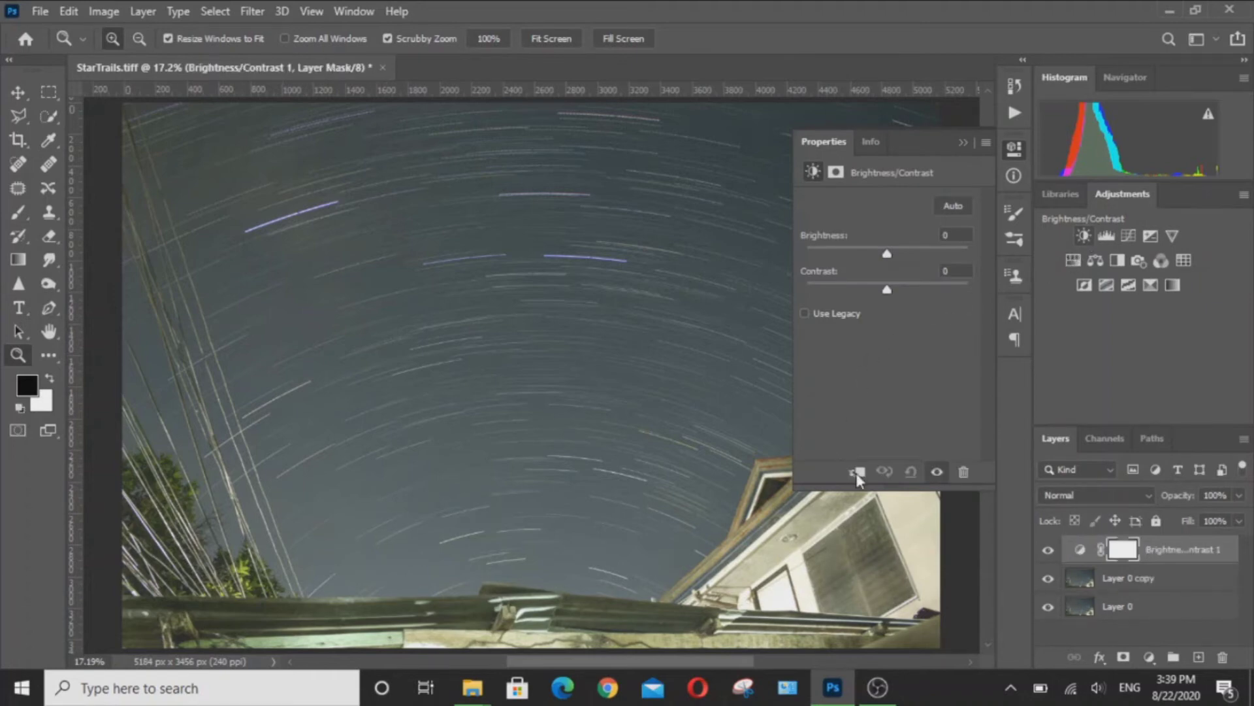
pyautogui.click(857, 473)
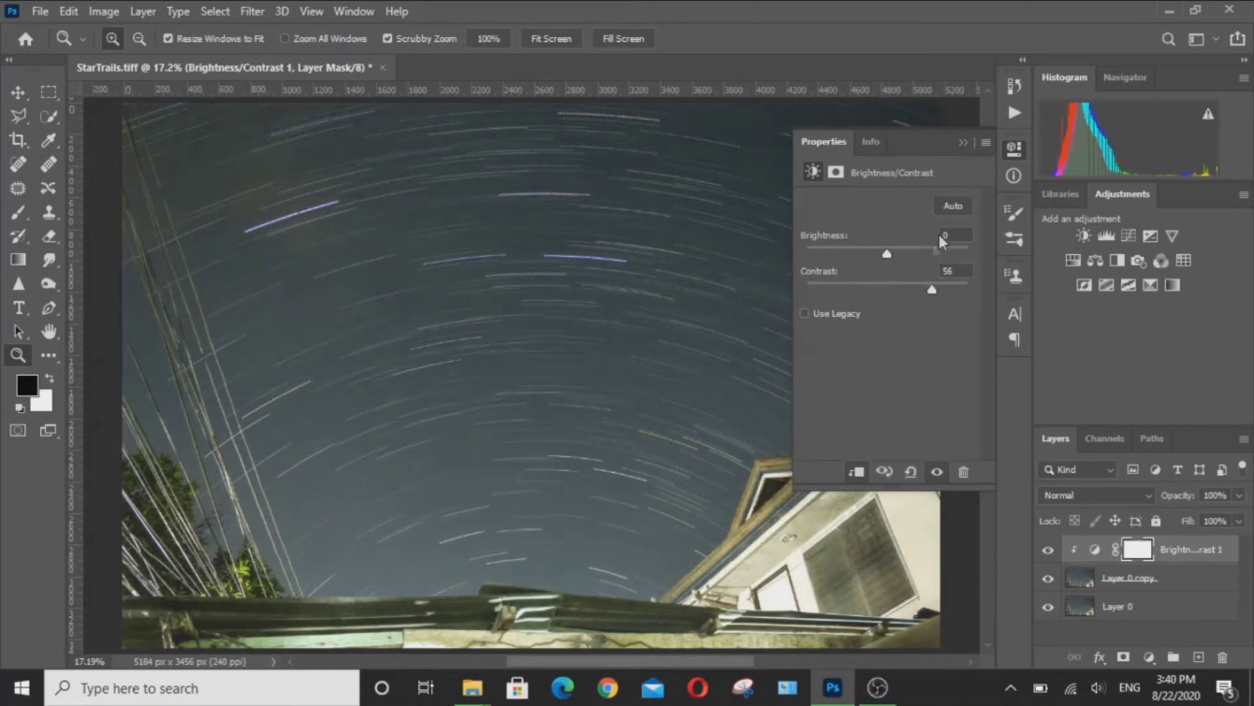
pyautogui.click(962, 142)
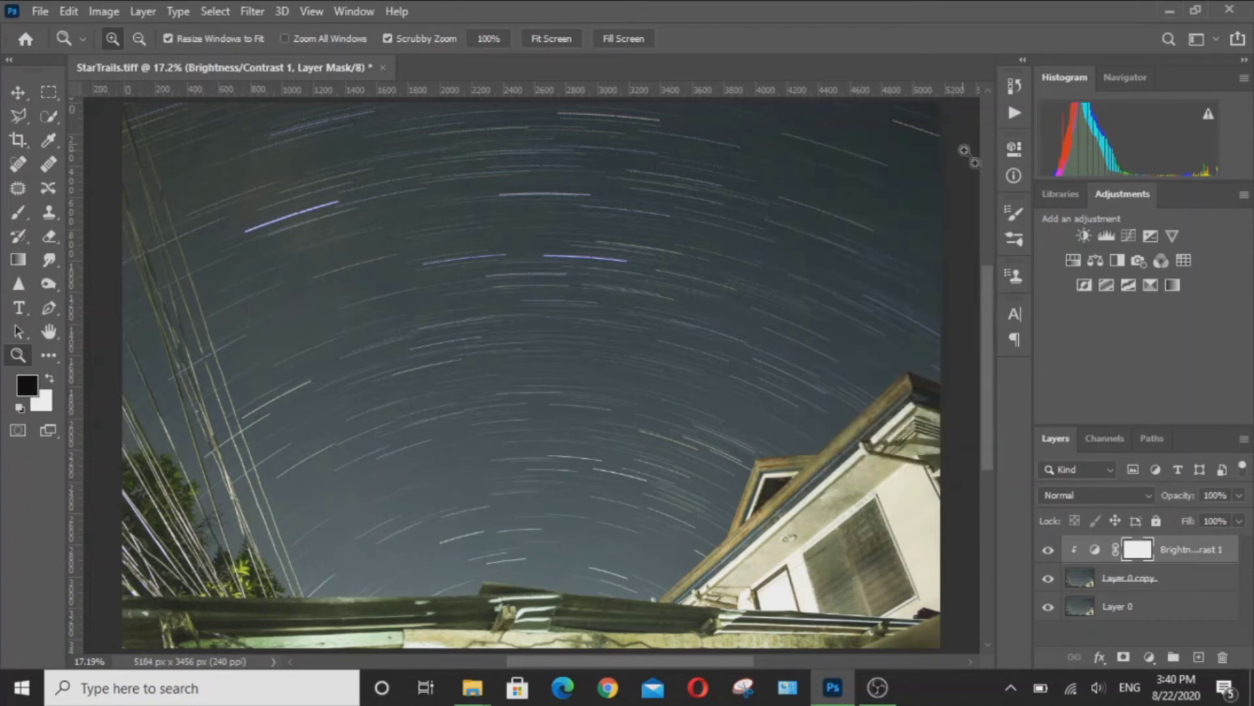
# - Add a Curves adjustment clipped to the layers below, with curve points at inputs 51 and 184
pyautogui.click(1125, 237)
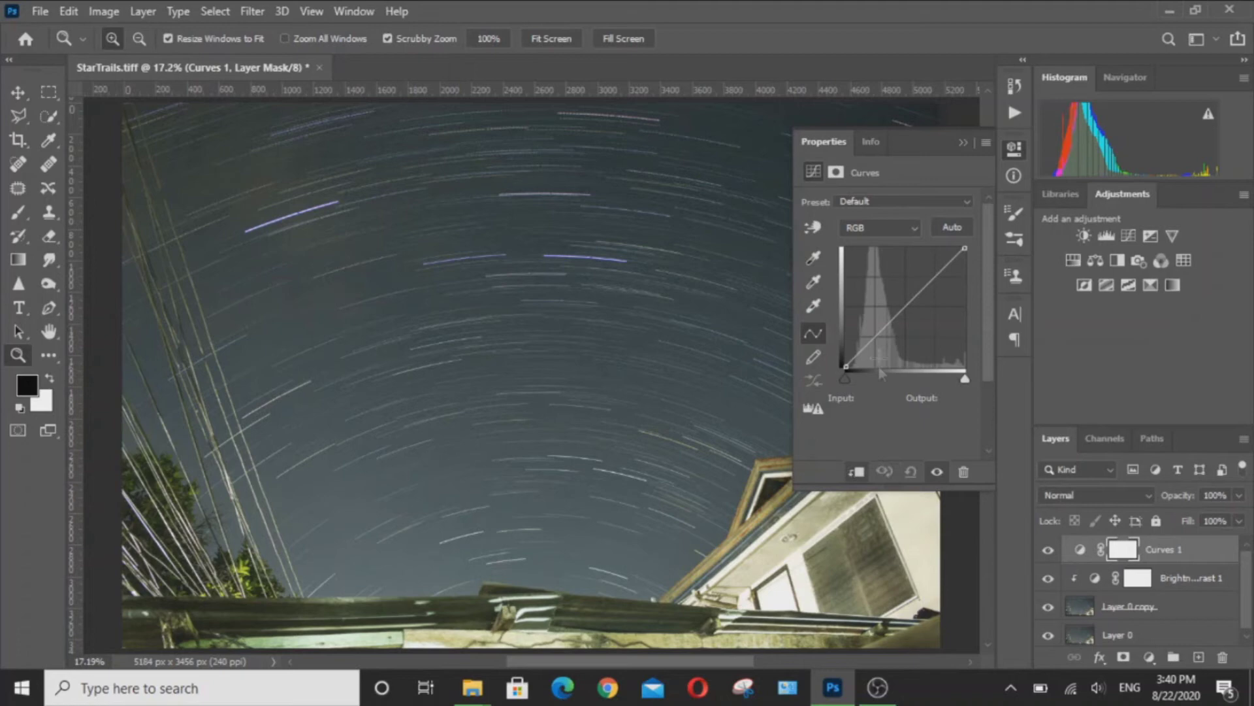
pyautogui.hotkey('ctrl', 'alt', 'g')
pyautogui.click(870, 345)
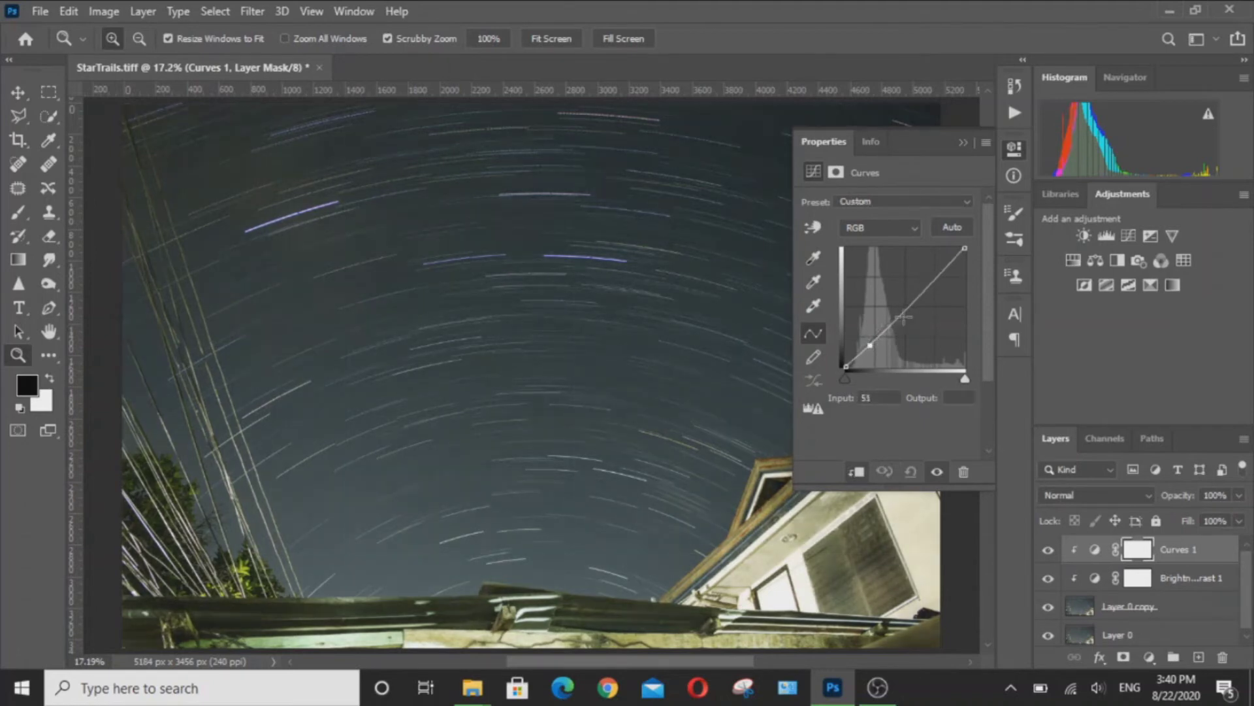
pyautogui.click(933, 277)
pyautogui.moveTo(933, 277); pyautogui.dragTo(928, 273)
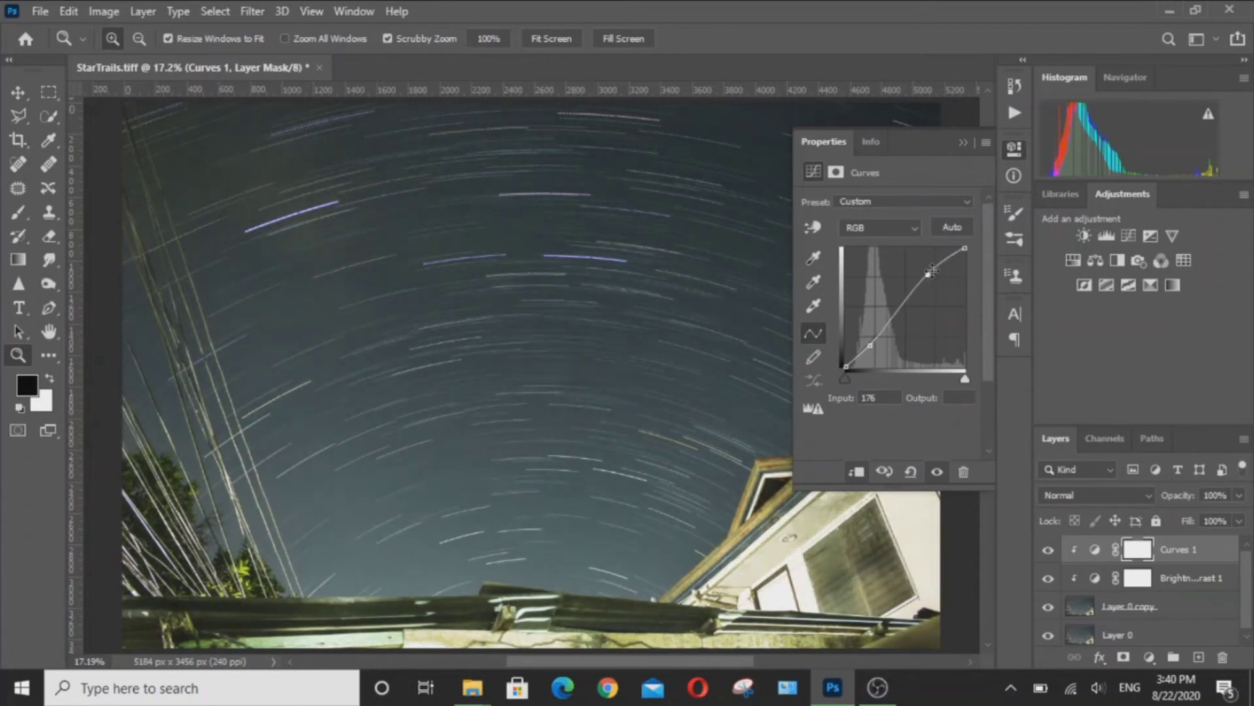
pyautogui.moveTo(928, 274); pyautogui.dragTo(932, 279)
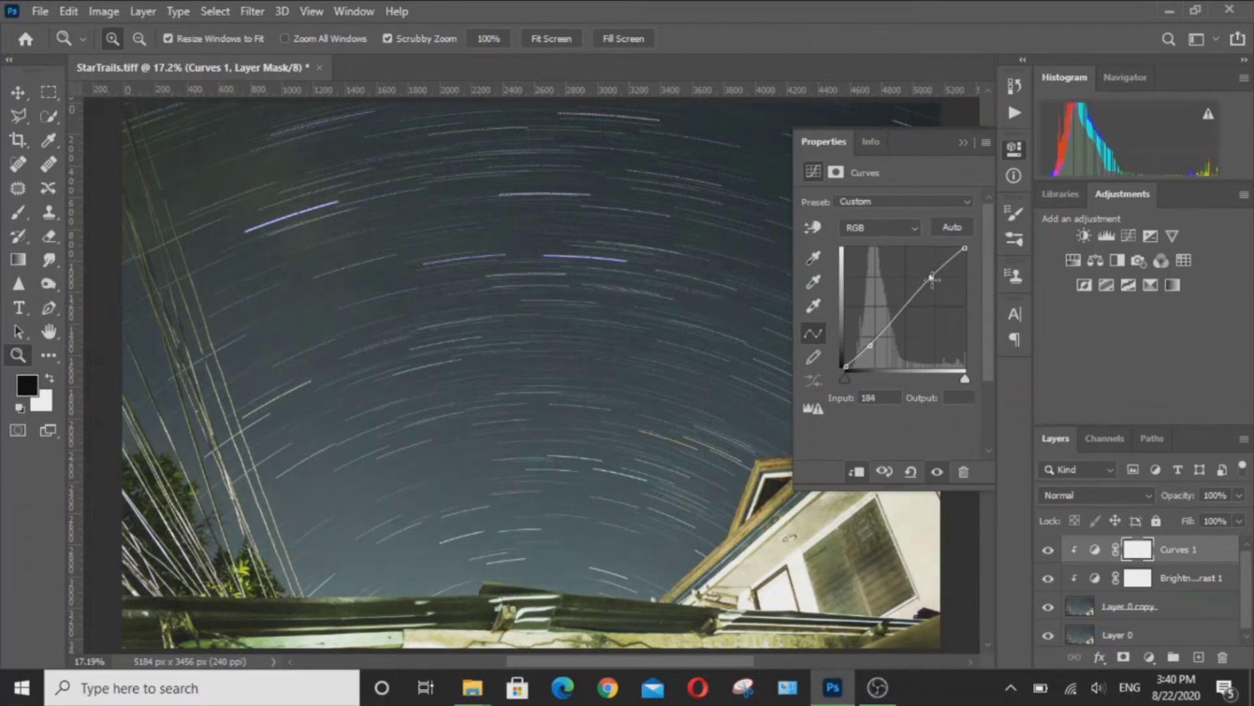
pyautogui.click(964, 142)
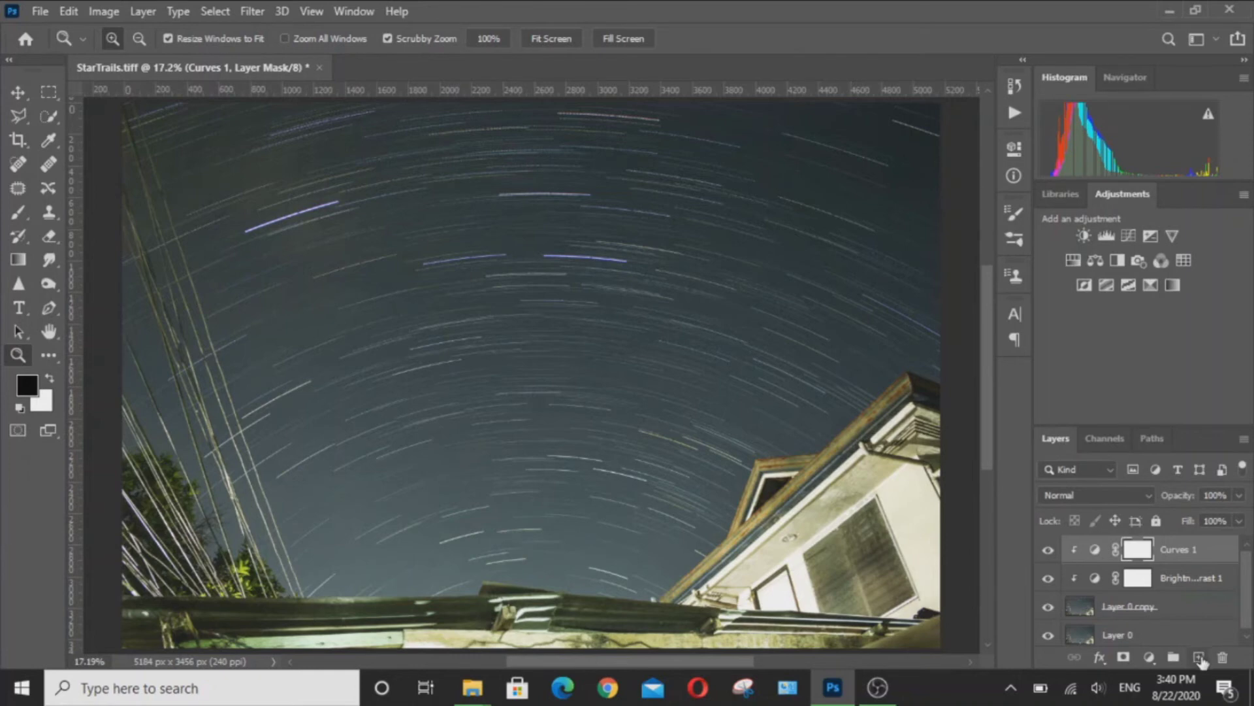
# - Create a new layer above the Curves adjustment, activate the Brush tool, and set the layer's opacity to 64%
pyautogui.click(1200, 657)
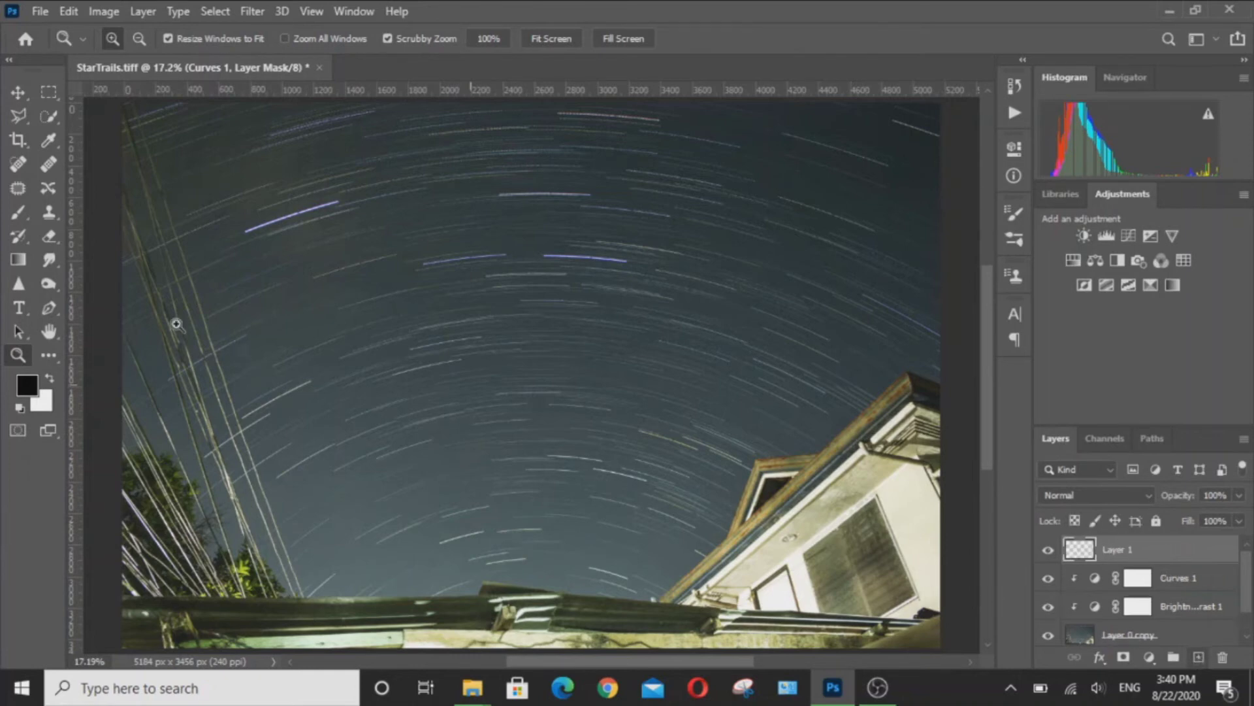
pyautogui.press('b')
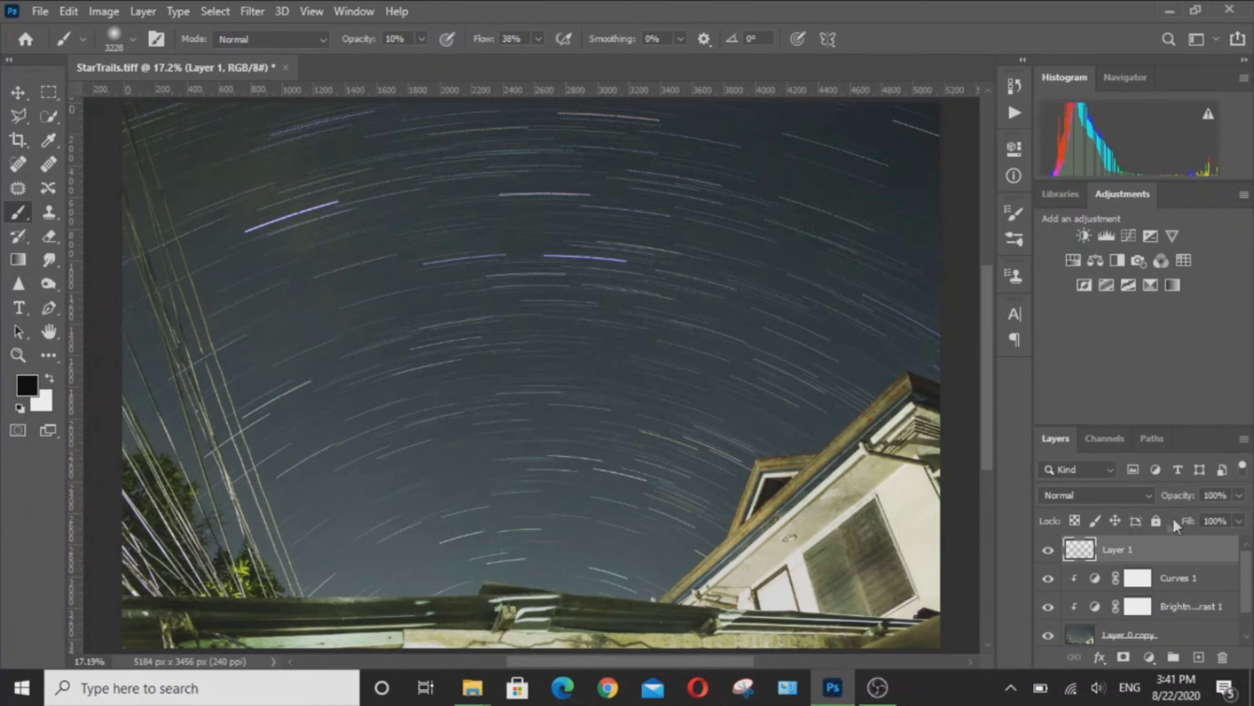
pyautogui.click(1237, 495)
pyautogui.moveTo(1199, 514)
pyautogui.mouseDown()
pyautogui.moveTo(1184, 514)
pyautogui.moveTo(1213, 517)
pyautogui.mouseUp()
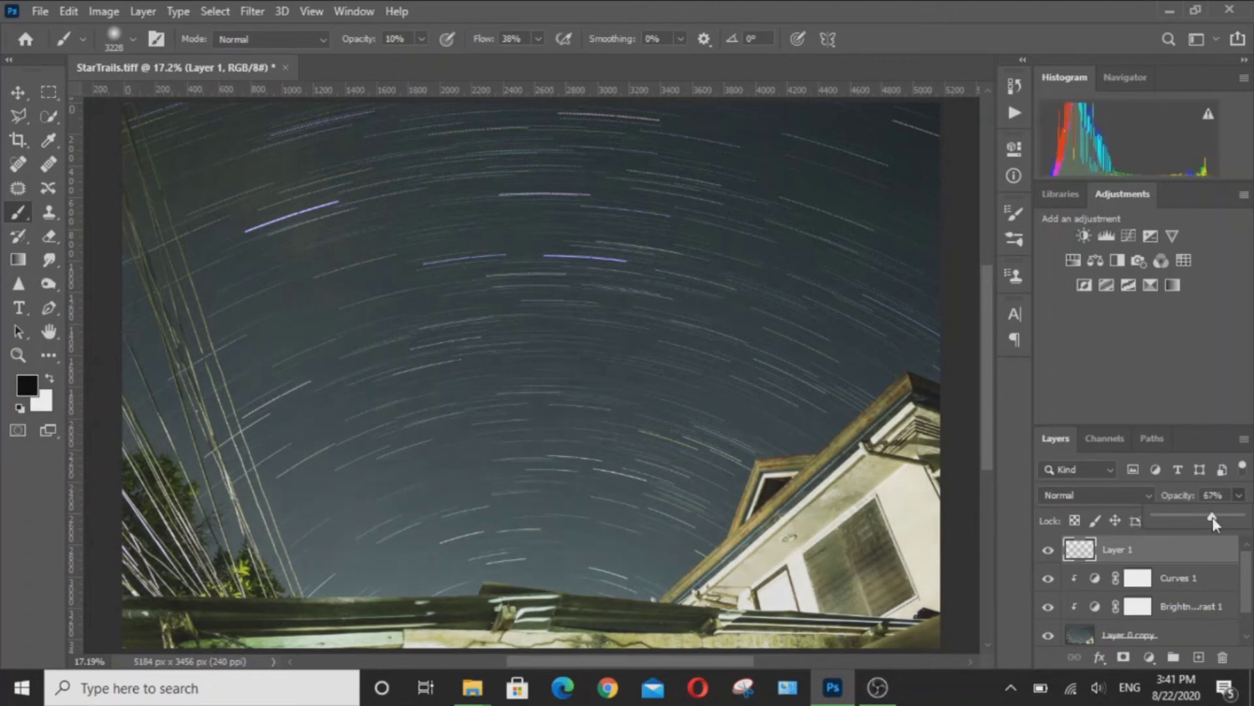
pyautogui.moveTo(1213, 516); pyautogui.dragTo(1209, 516)
pyautogui.click(1239, 495)
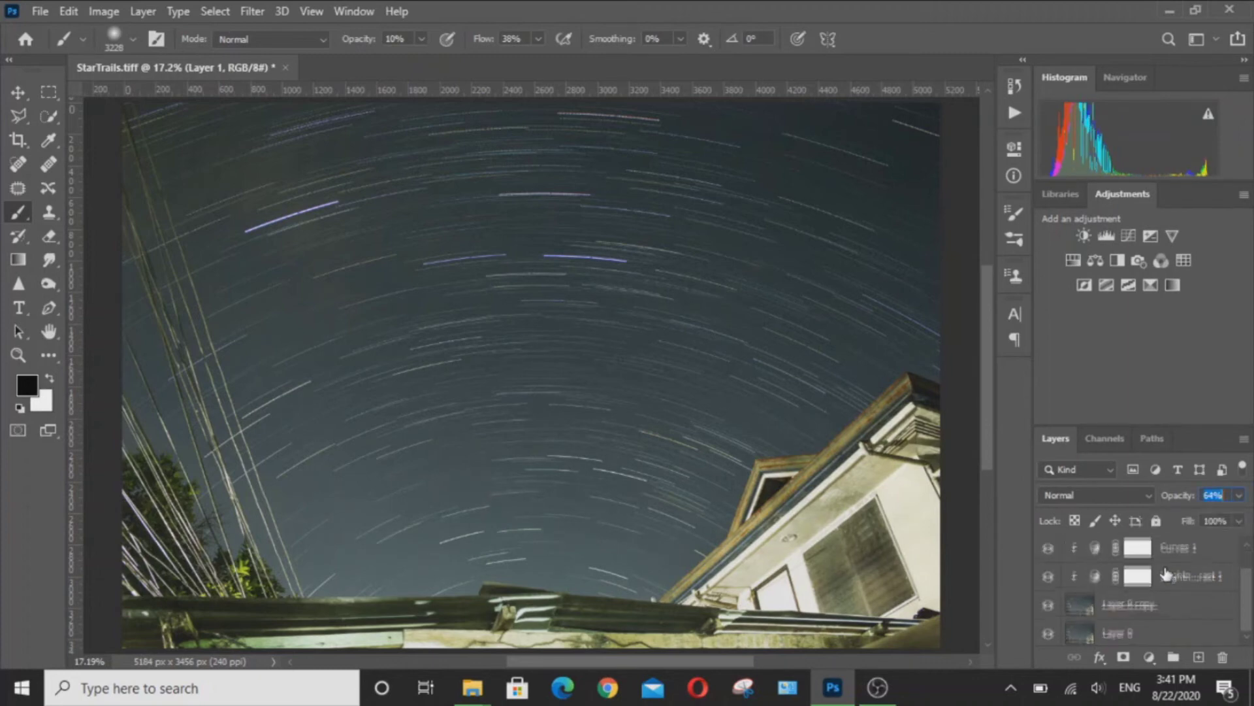
# - Merge the duplicated image layer with its Brightness/Contrast and Curves adjustments into one layer
pyautogui.click(1169, 634)
pyautogui.keyDown('shift'); pyautogui.click(1174, 586); pyautogui.keyUp('shift')
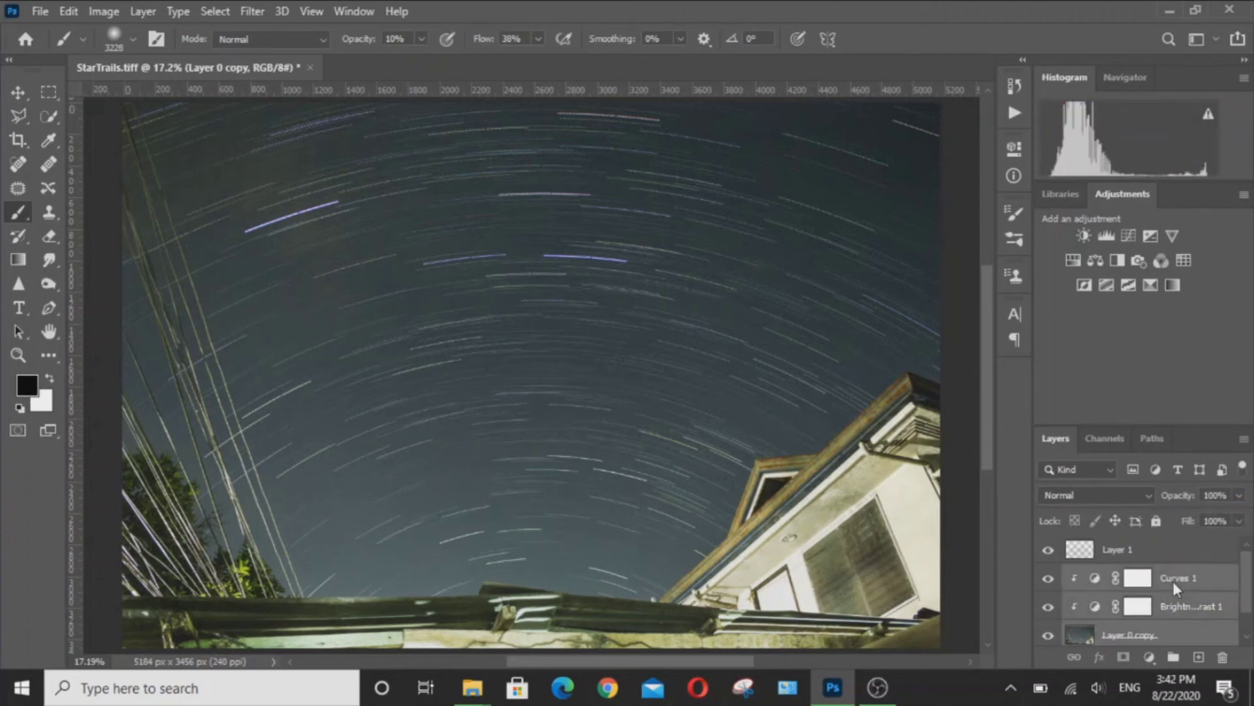
pyautogui.rightClick(1173, 581)
pyautogui.click(1033, 545)
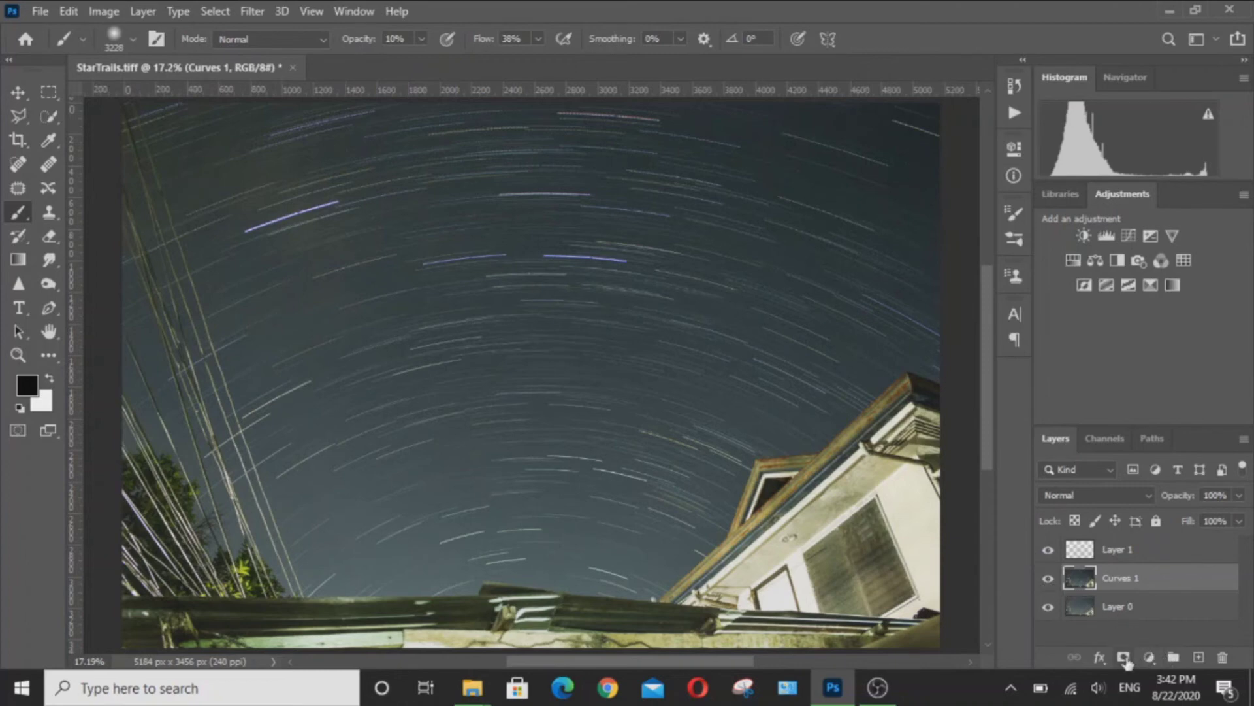
# - Activate the Quick Selection tool and set its brush size to 128 px
pyautogui.click(51, 119)
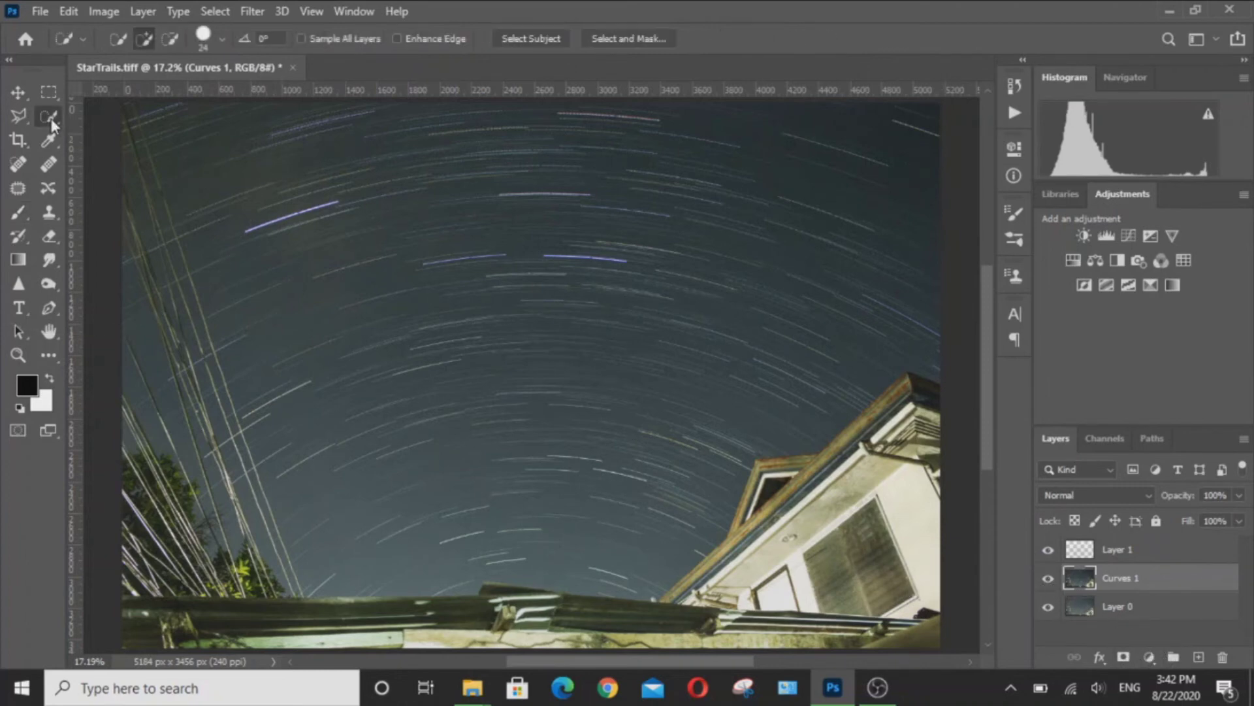
pyautogui.rightClick(218, 184)
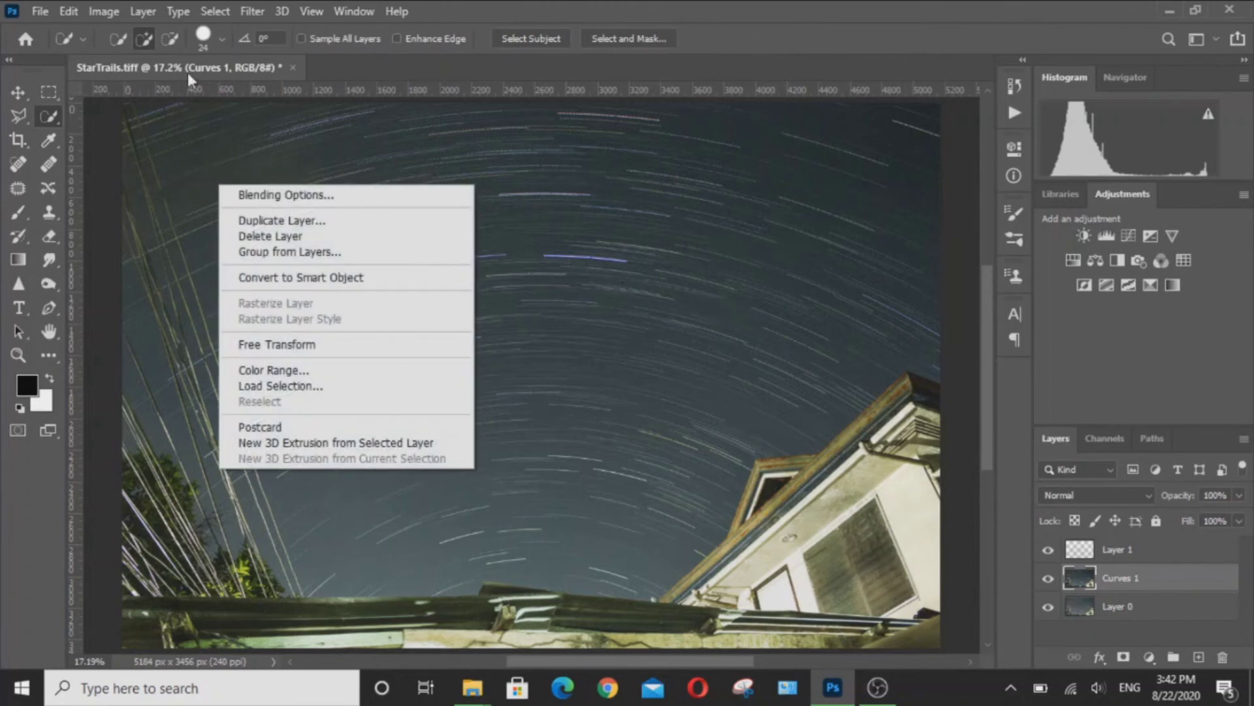
pyautogui.click(220, 42)
pyautogui.click(222, 40)
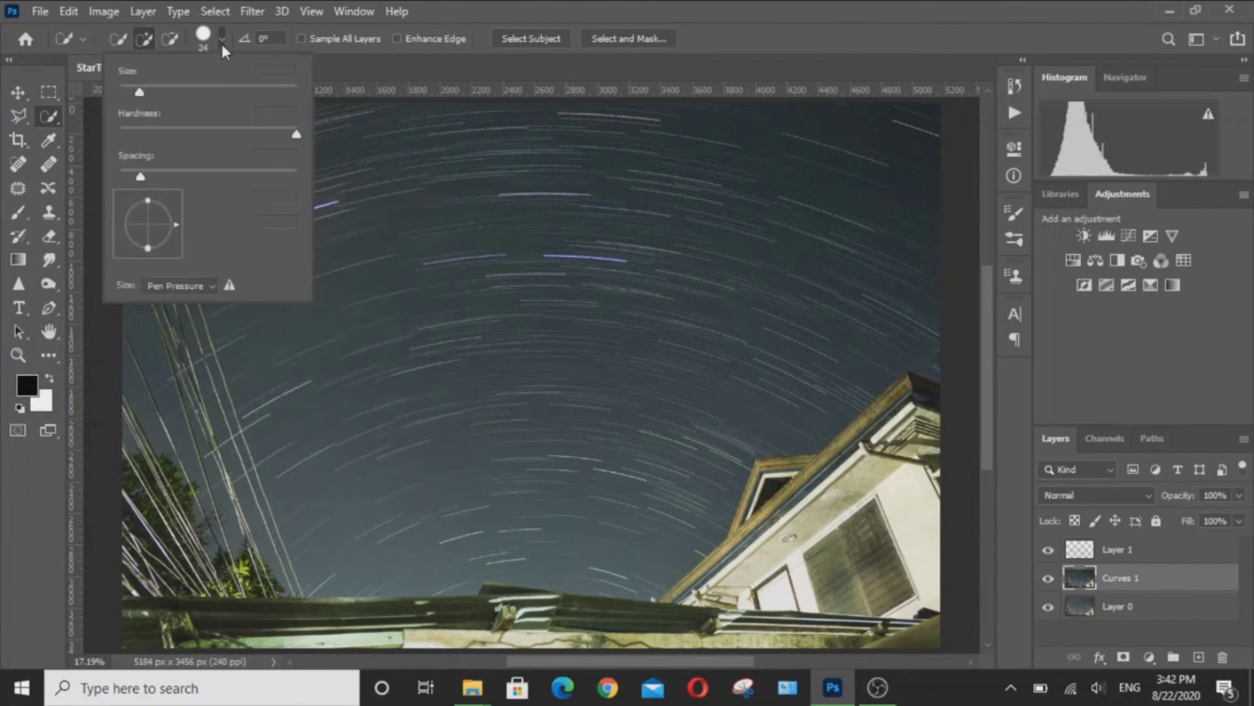
pyautogui.click(220, 89)
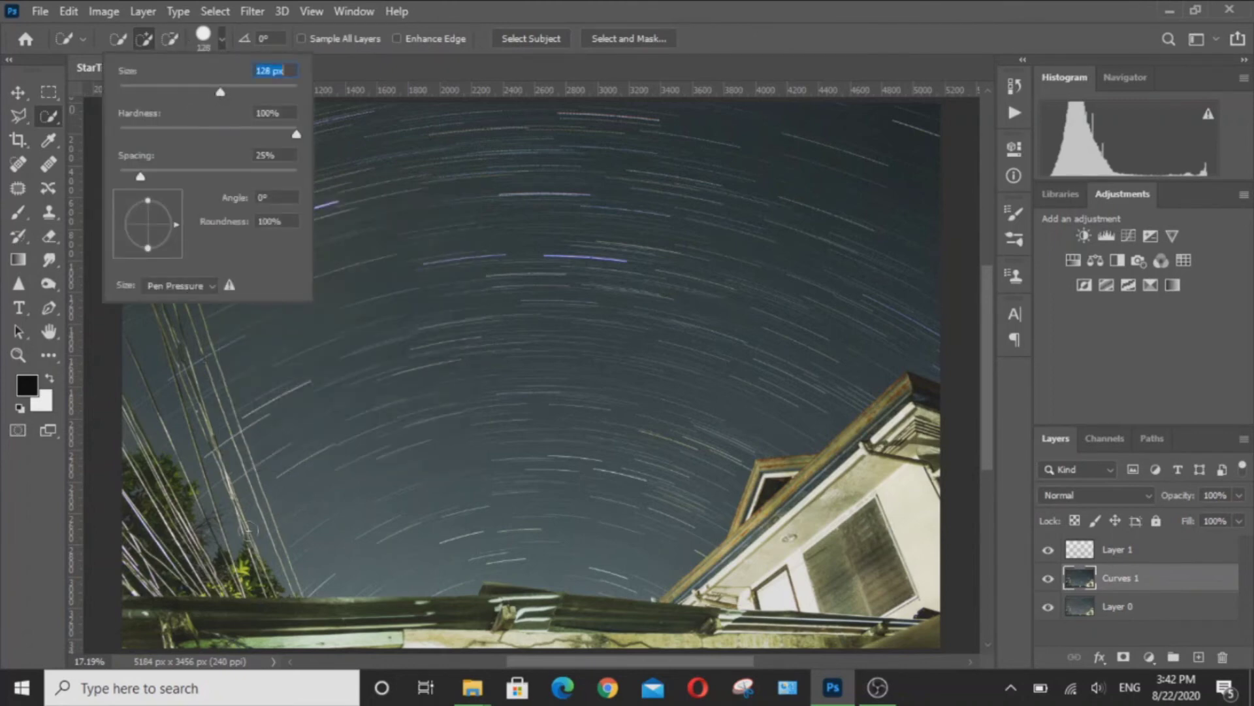
pyautogui.press('Return')
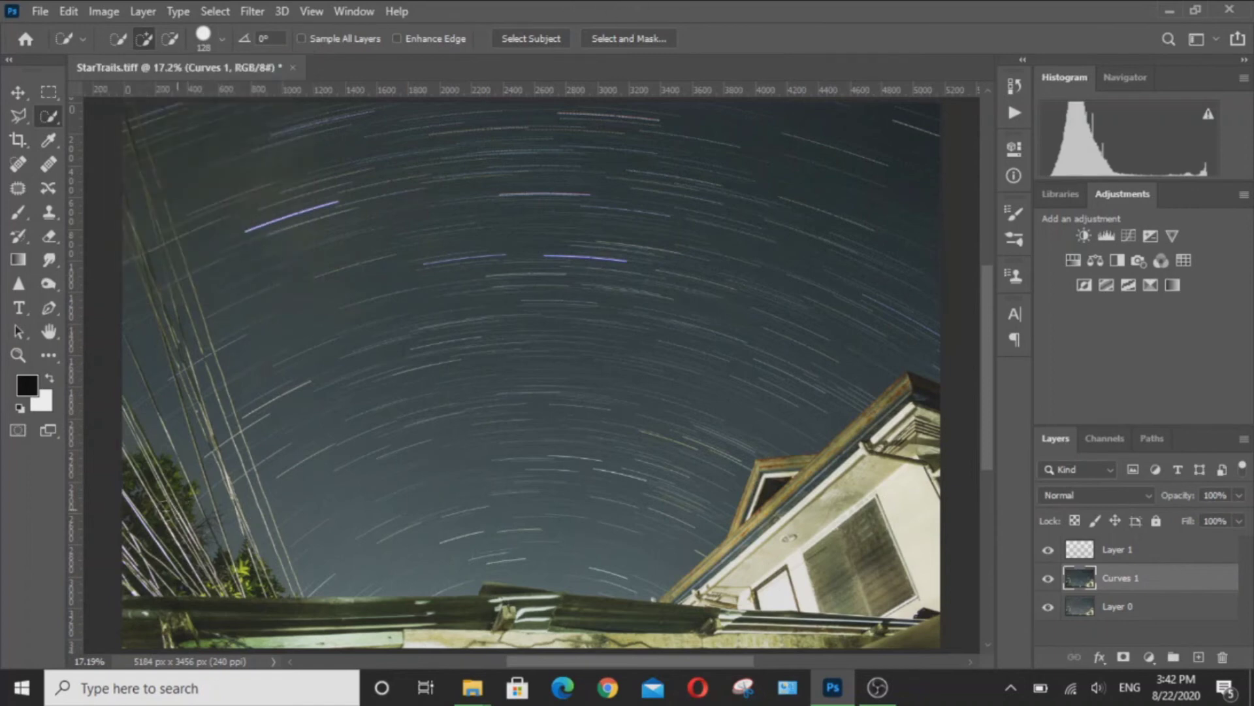
# - Quick-select the trees, roof and house in the foreground and subtract the stray sky area beside the house roof
pyautogui.moveTo(148, 489)
pyautogui.mouseDown()
pyautogui.moveTo(138, 607)
pyautogui.moveTo(150, 628)
pyautogui.moveTo(319, 645)
pyautogui.moveTo(723, 645)
pyautogui.moveTo(332, 624)
pyautogui.mouseUp()
pyautogui.moveTo(896, 591)
pyautogui.mouseDown()
pyautogui.moveTo(788, 491)
pyautogui.moveTo(738, 516)
pyautogui.moveTo(849, 431)
pyautogui.moveTo(732, 549)
pyautogui.moveTo(709, 614)
pyautogui.mouseUp()
pyautogui.click(169, 39)
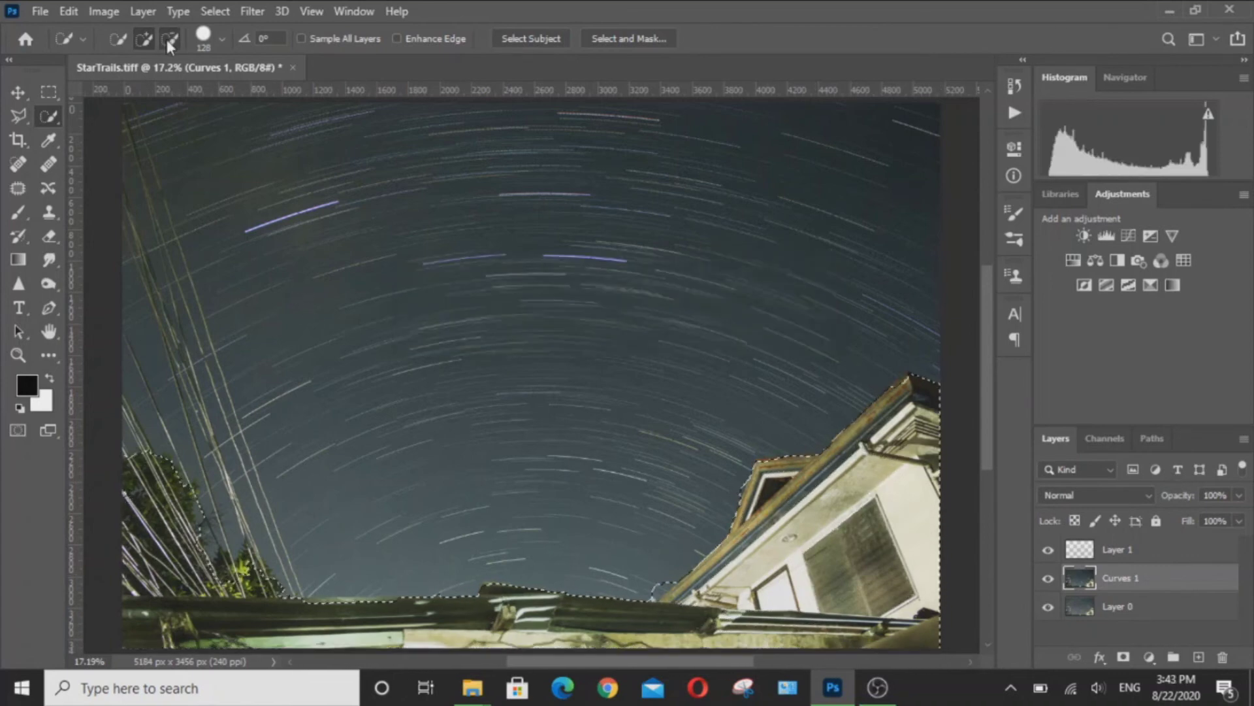
pyautogui.click(657, 580)
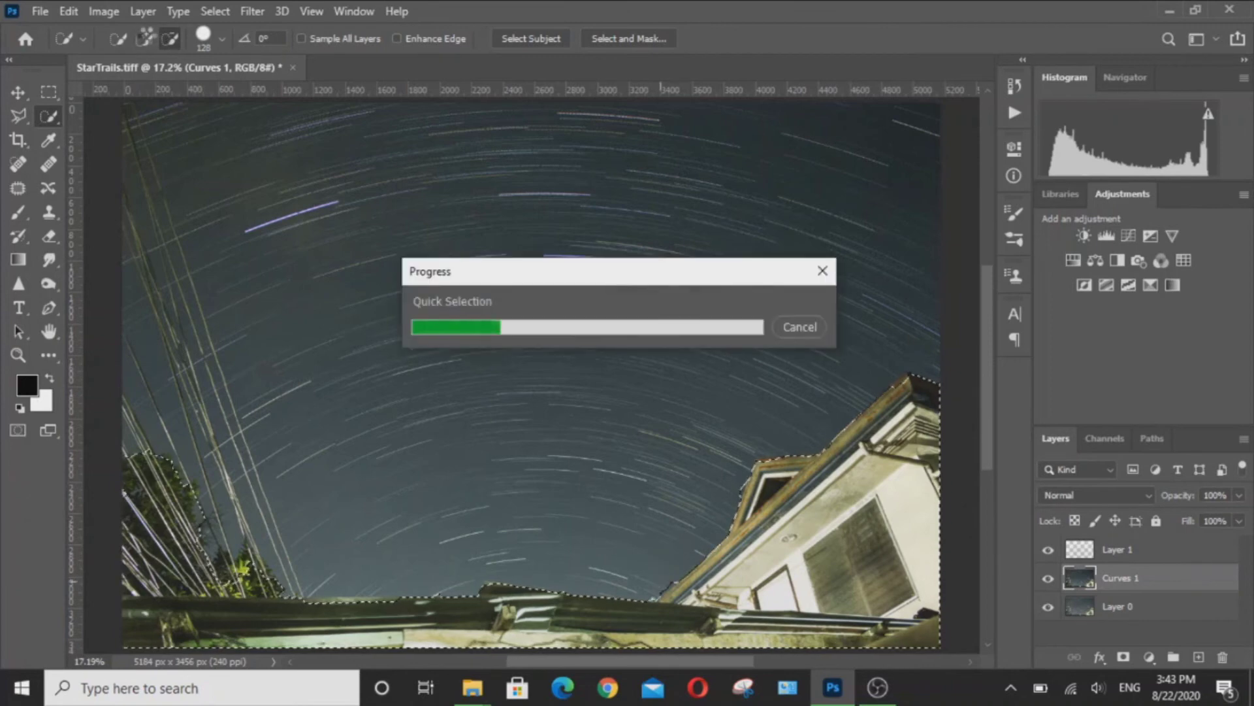
# - Add the power lines above the trees to the foreground selection and refine it with Select and Mask
pyautogui.click(144, 39)
pyautogui.click(129, 221)
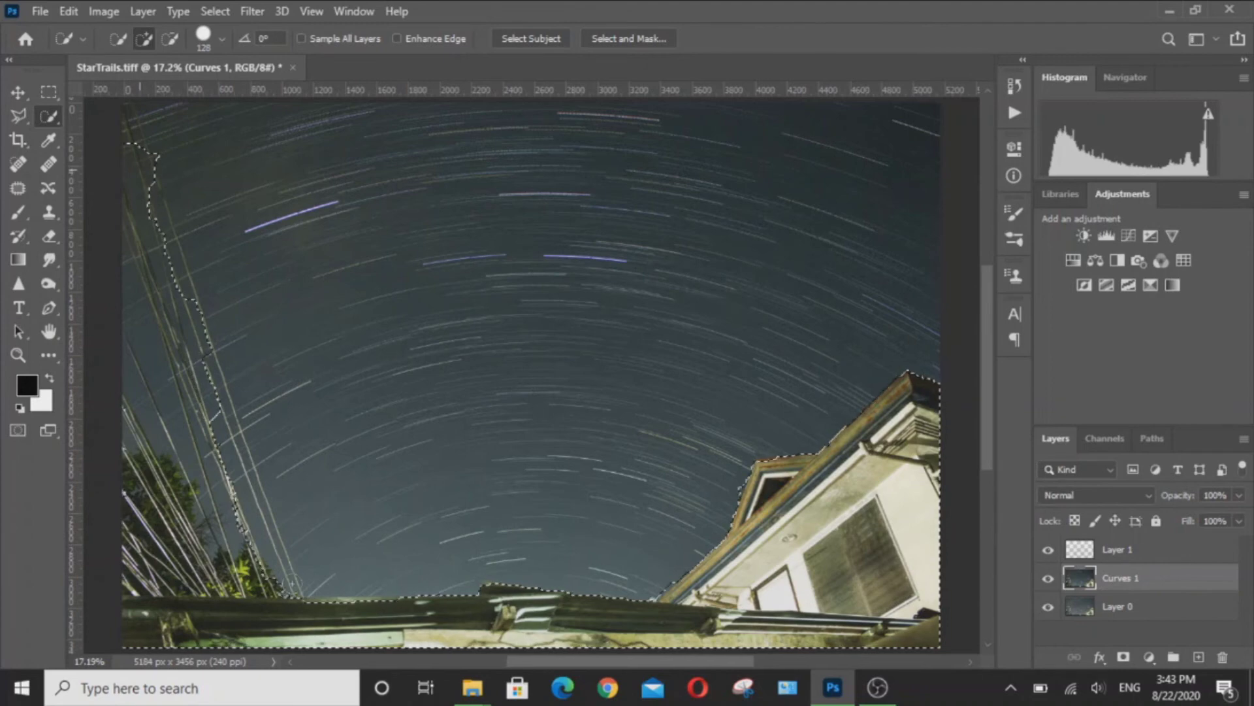
pyautogui.click(182, 128)
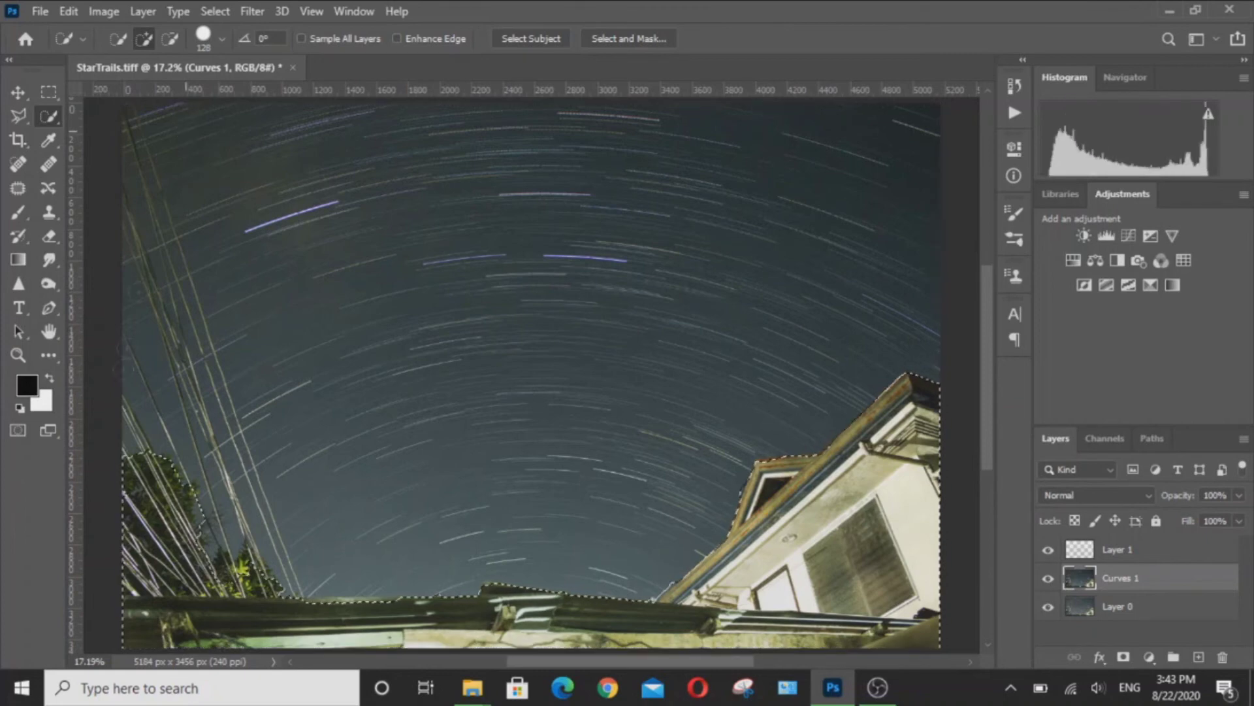
pyautogui.moveTo(202, 517); pyautogui.dragTo(130, 127)
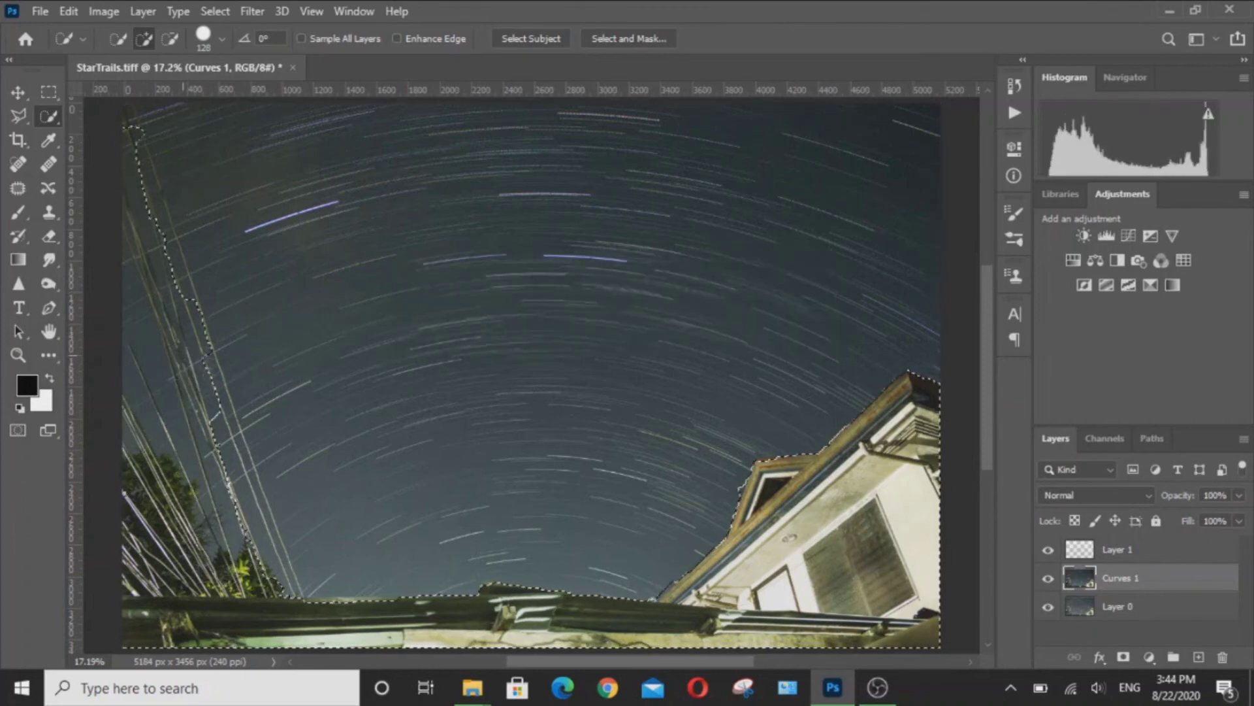
pyautogui.click(148, 352)
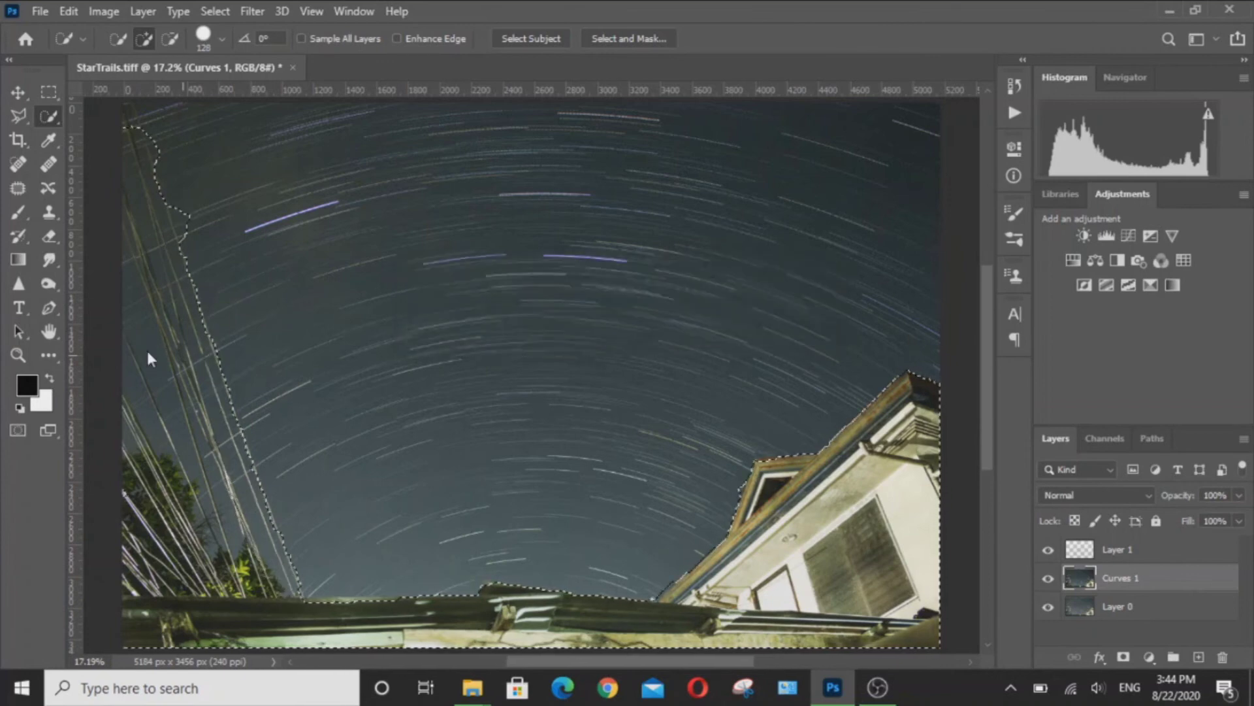
pyautogui.click(640, 41)
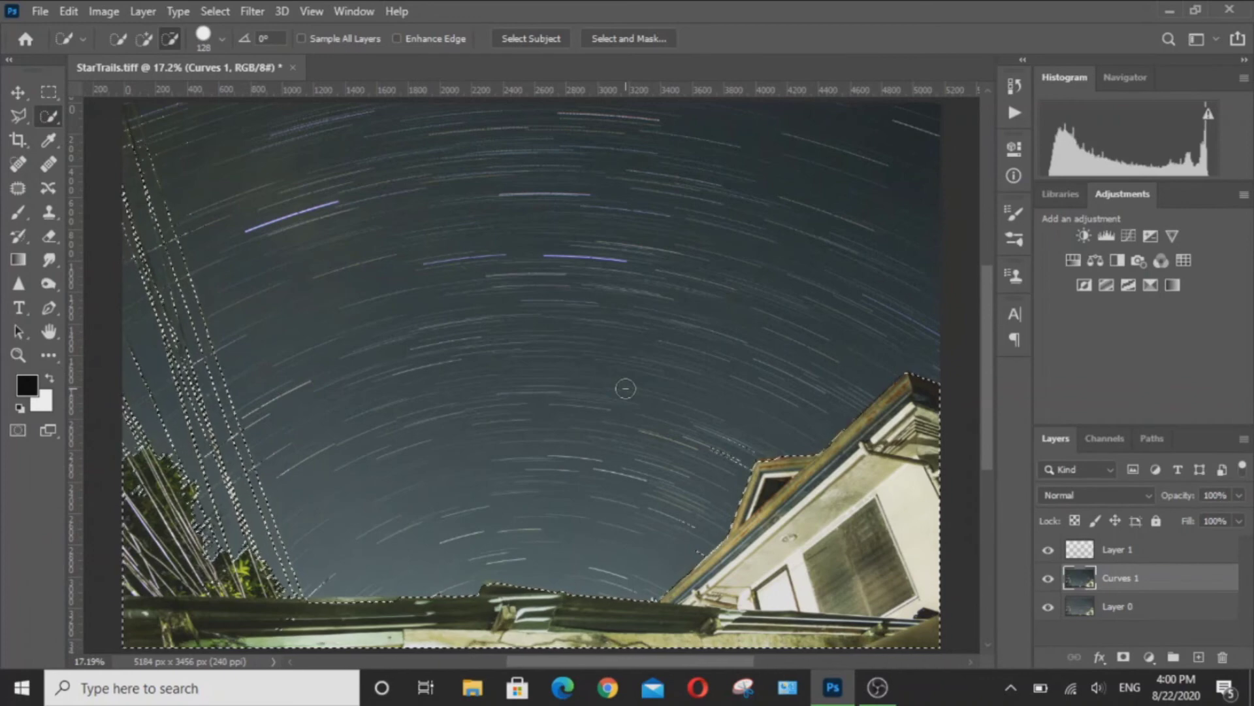
# - Mask the merged layer with the foreground selection, deselect, and invert the mask so it covers the sky
pyautogui.click(1124, 657)
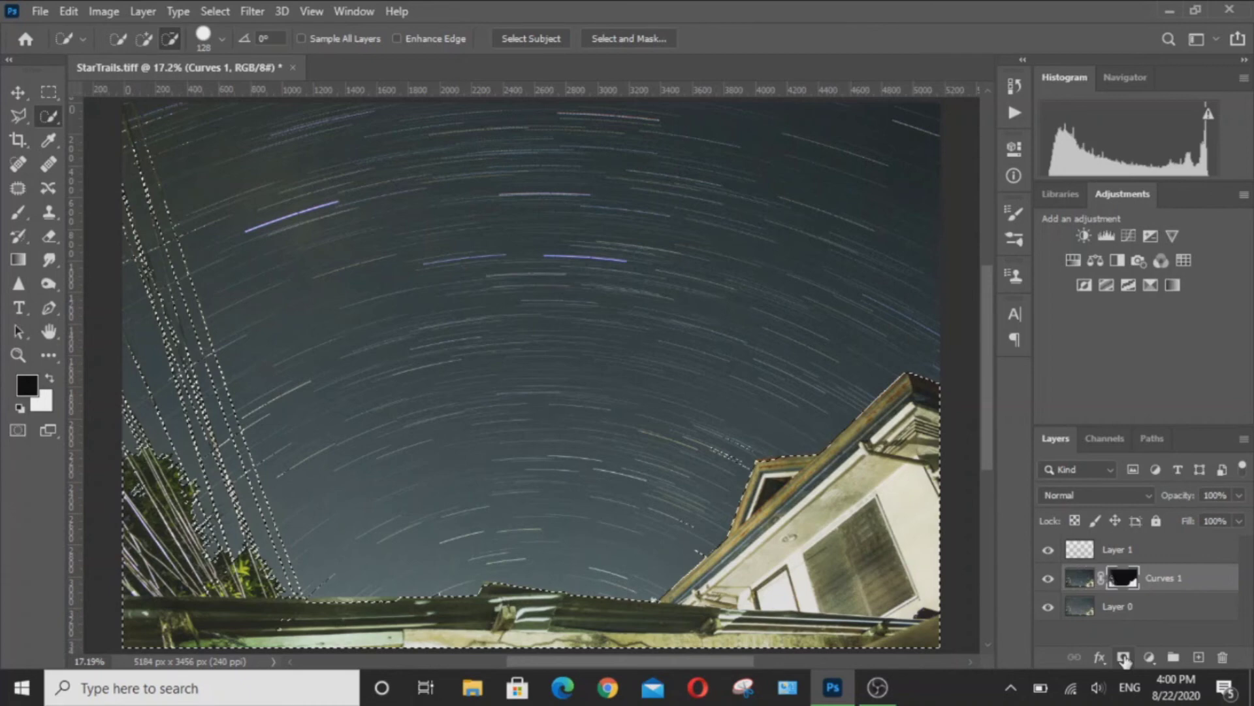
pyautogui.hotkey('ctrl', 'd')
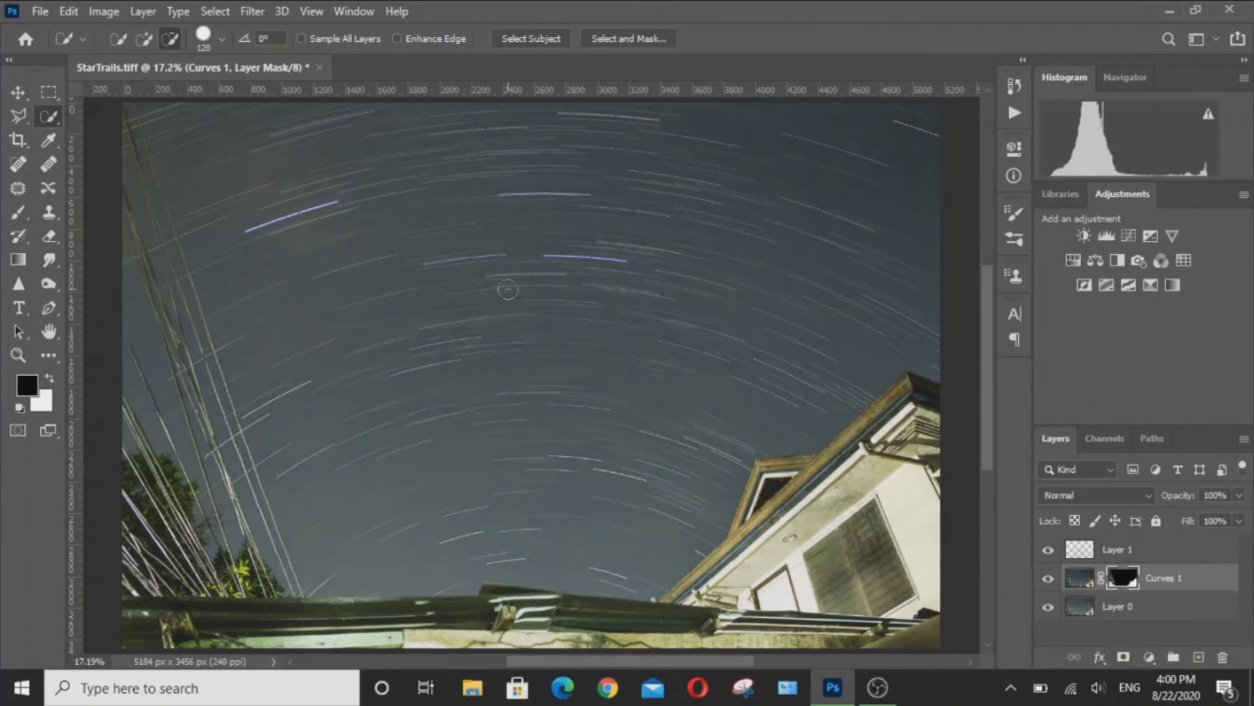
pyautogui.hotkey('ctrl', 'i')
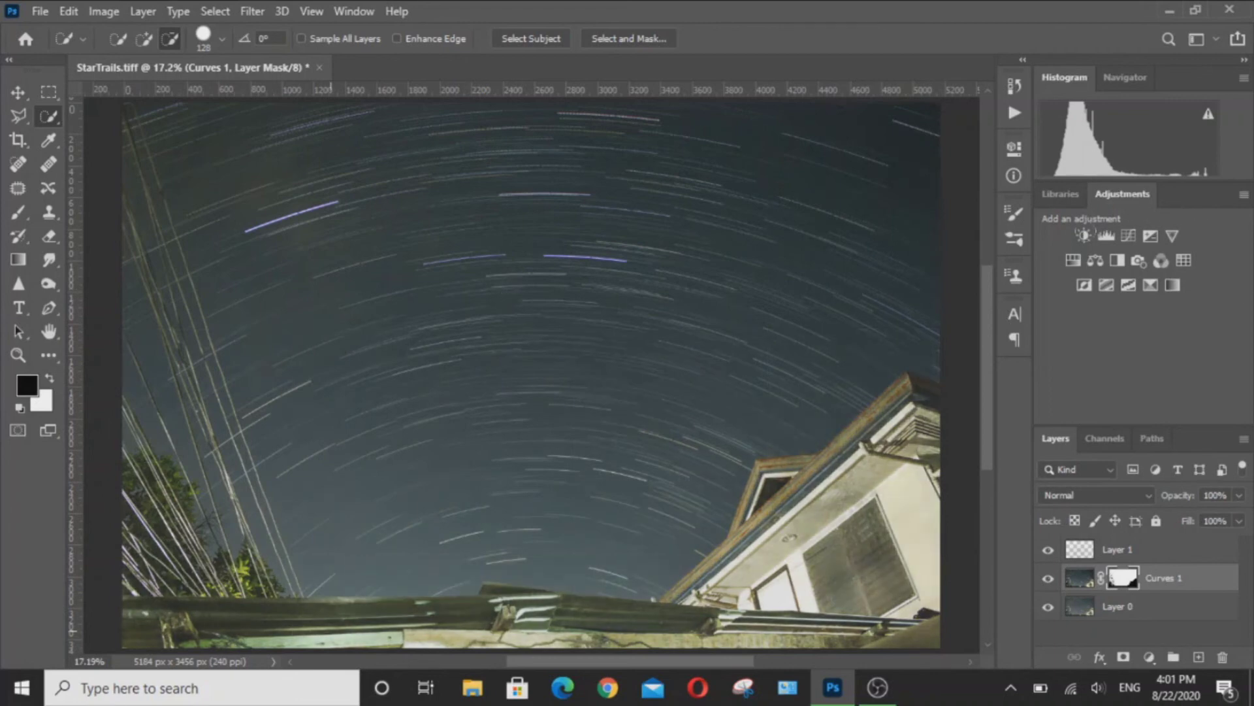
# - Add a Brightness/Contrast adjustment with brightness -46 clipped to the masked Curves 1 layer, and move it below that layer
pyautogui.click(1084, 234)
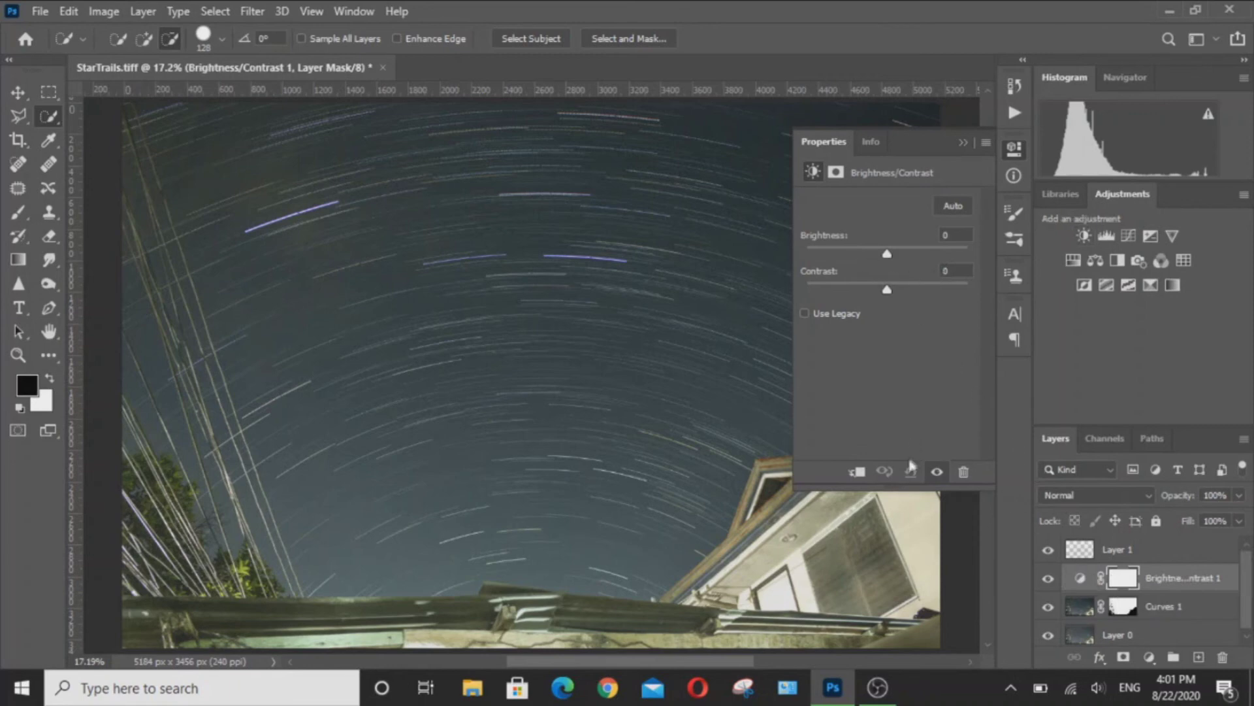
pyautogui.click(859, 472)
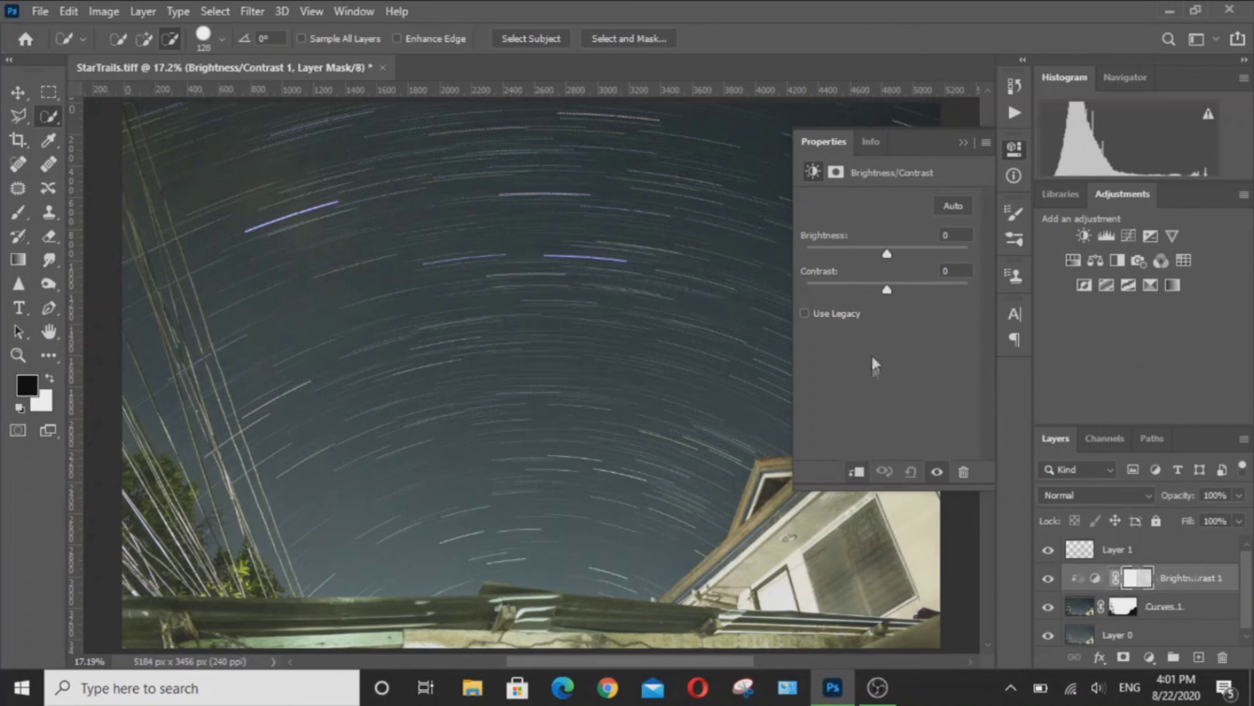
pyautogui.click(849, 247)
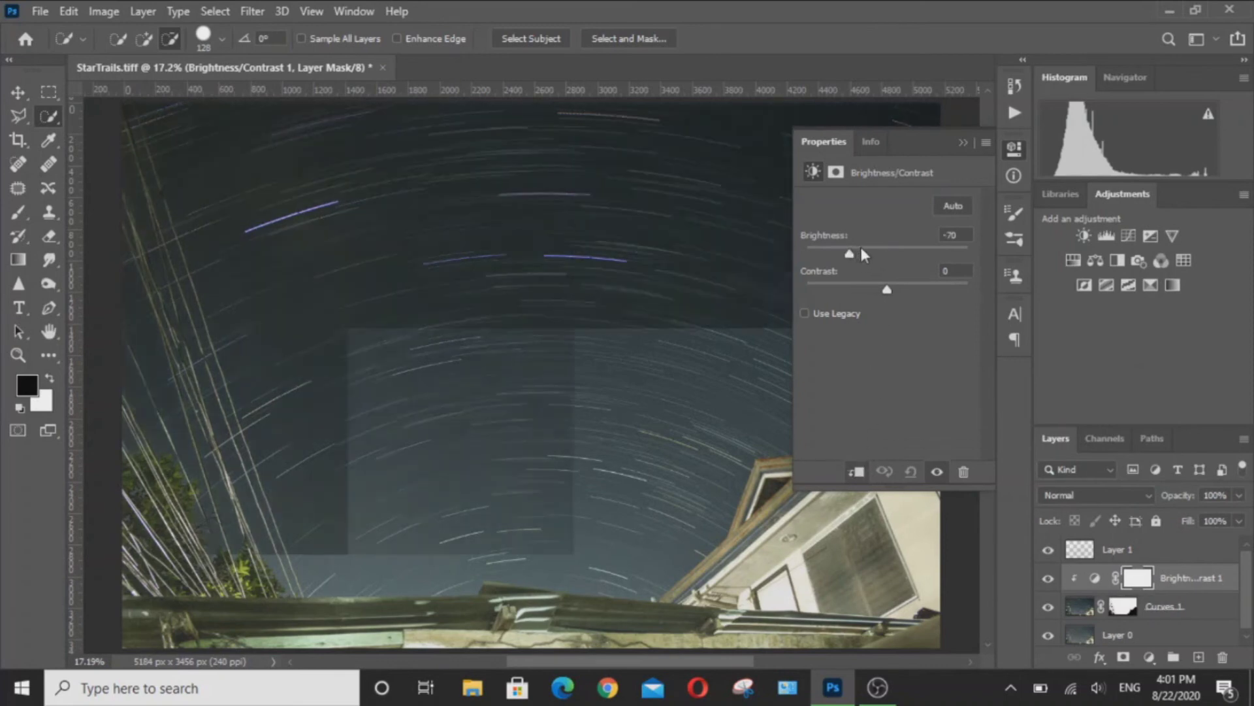
pyautogui.click(863, 247)
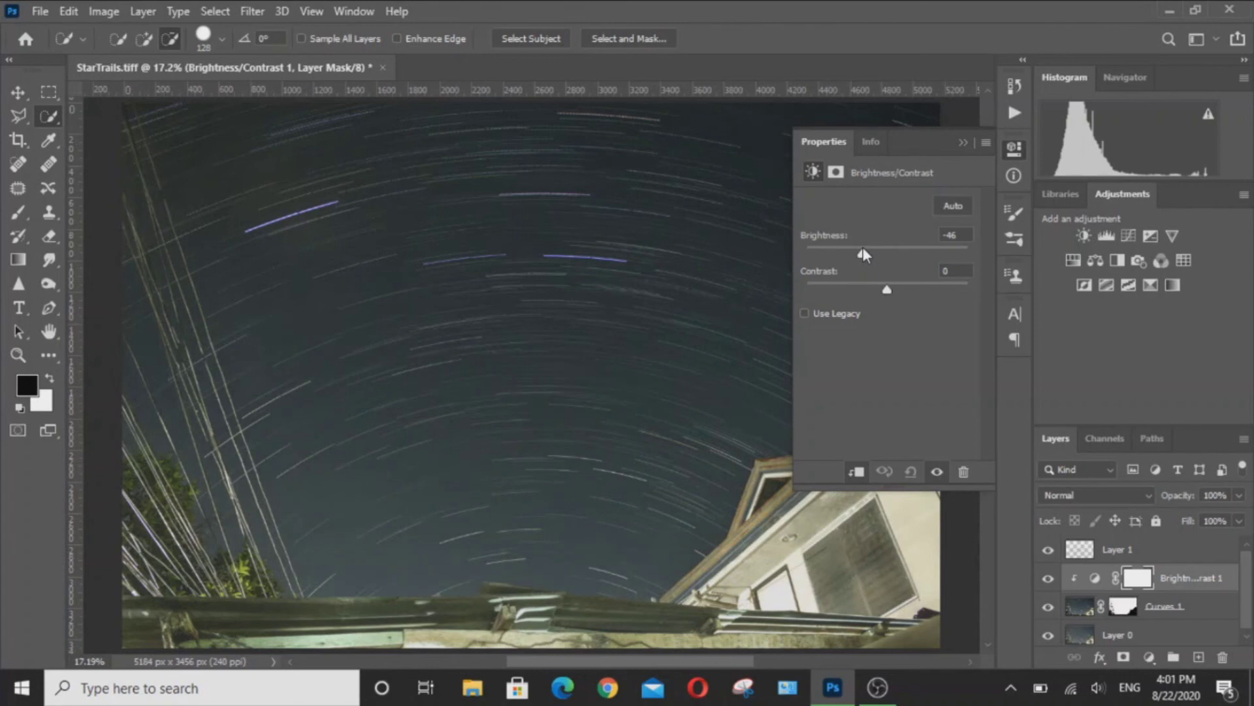
pyautogui.click(962, 141)
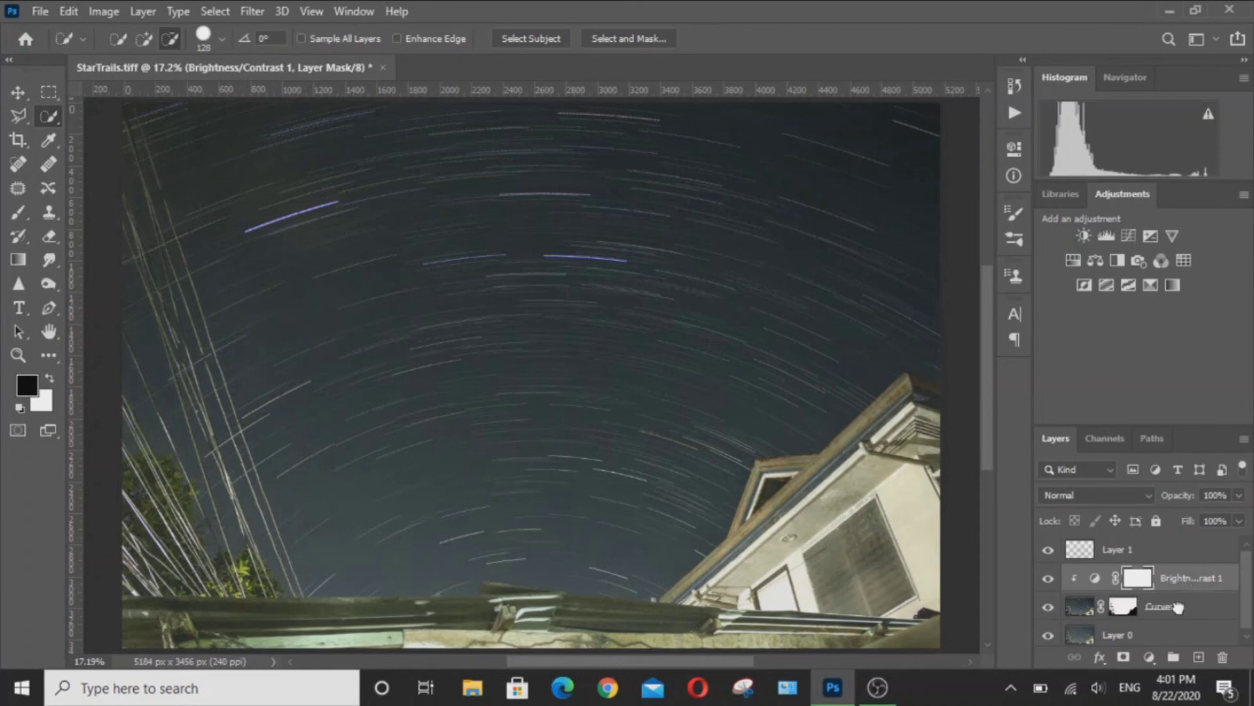
pyautogui.moveTo(1170, 579); pyautogui.dragTo(1180, 621)
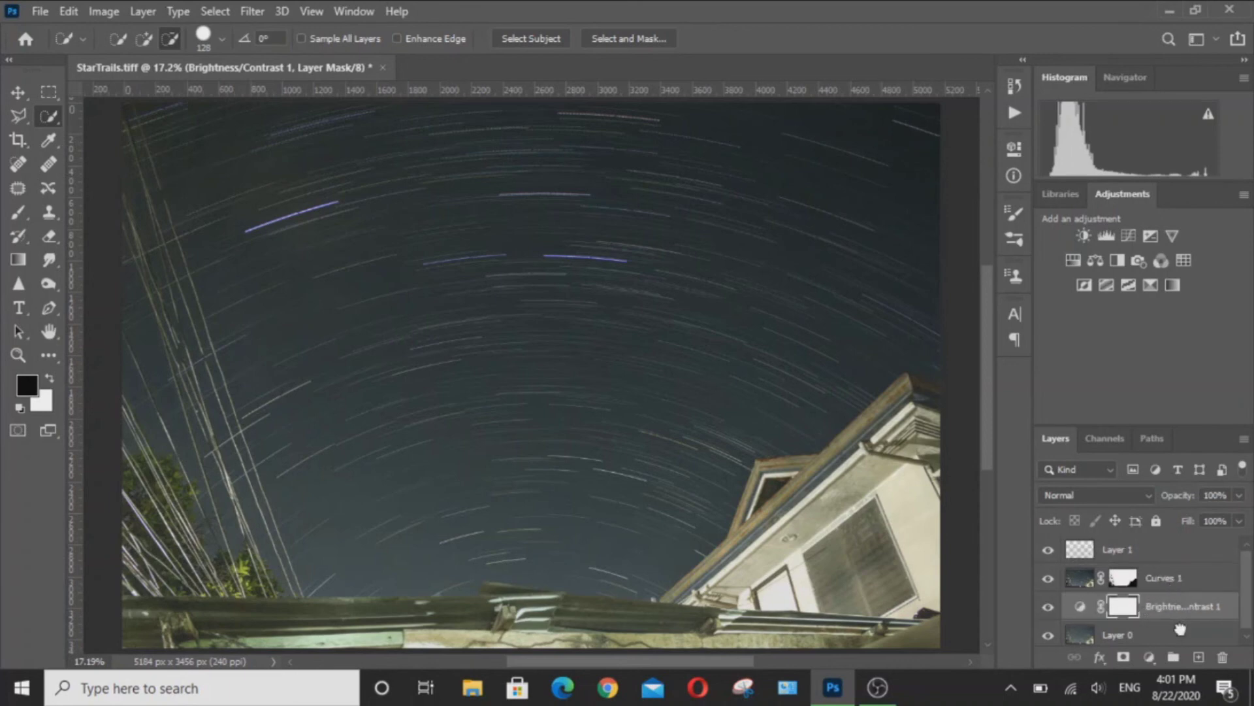
# - Clip the Brightness/Contrast adjustment to Layer 0 below it and set its brightness to -65
pyautogui.click(1146, 588)
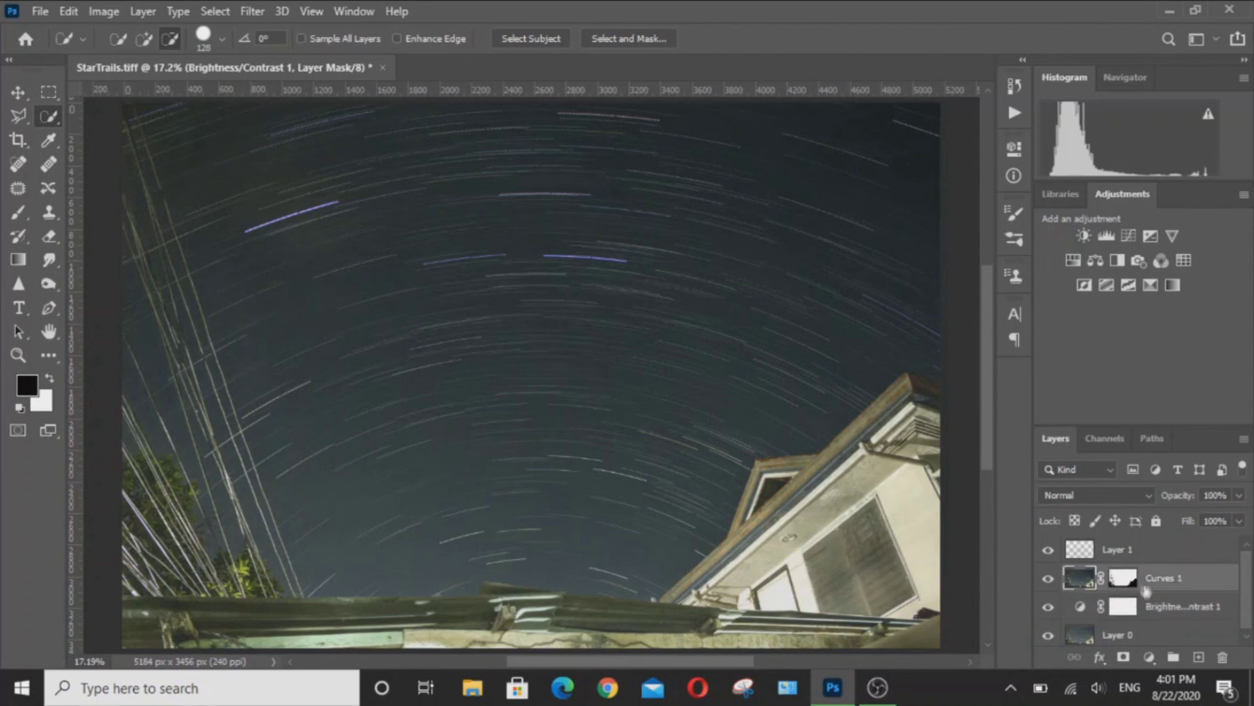
pyautogui.doubleClick(1082, 607)
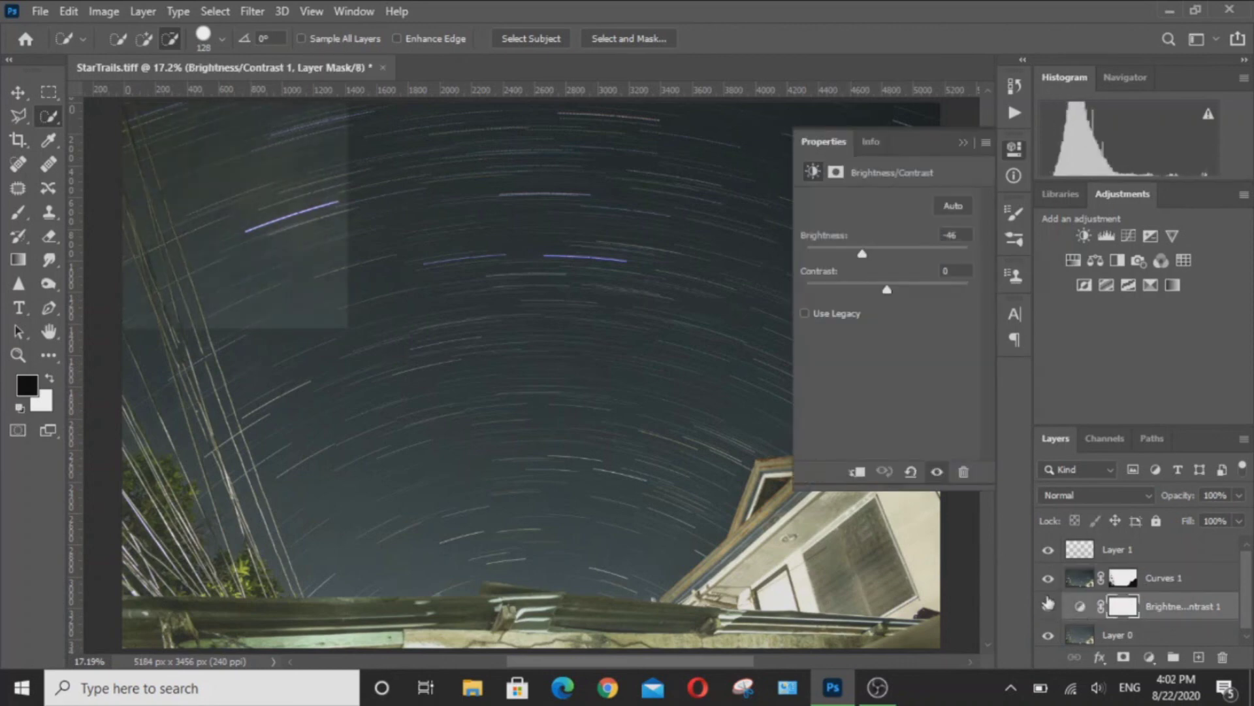
pyautogui.click(857, 473)
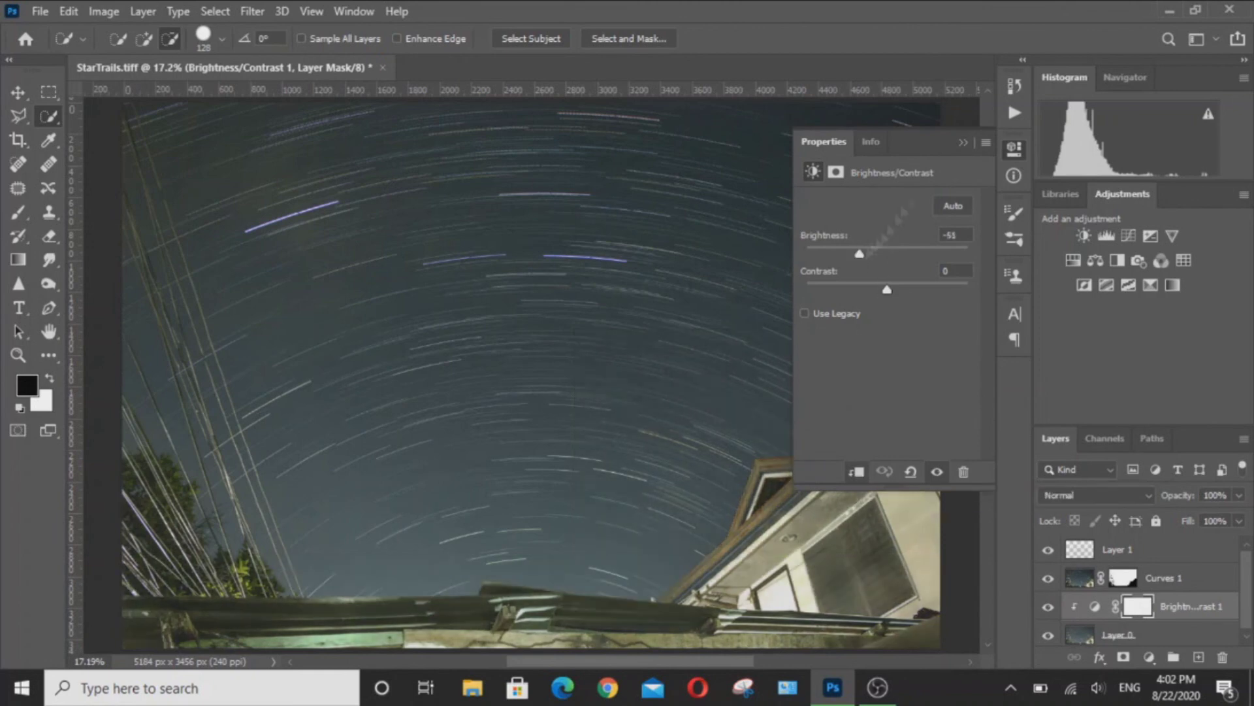
pyautogui.moveTo(857, 253); pyautogui.dragTo(860, 254)
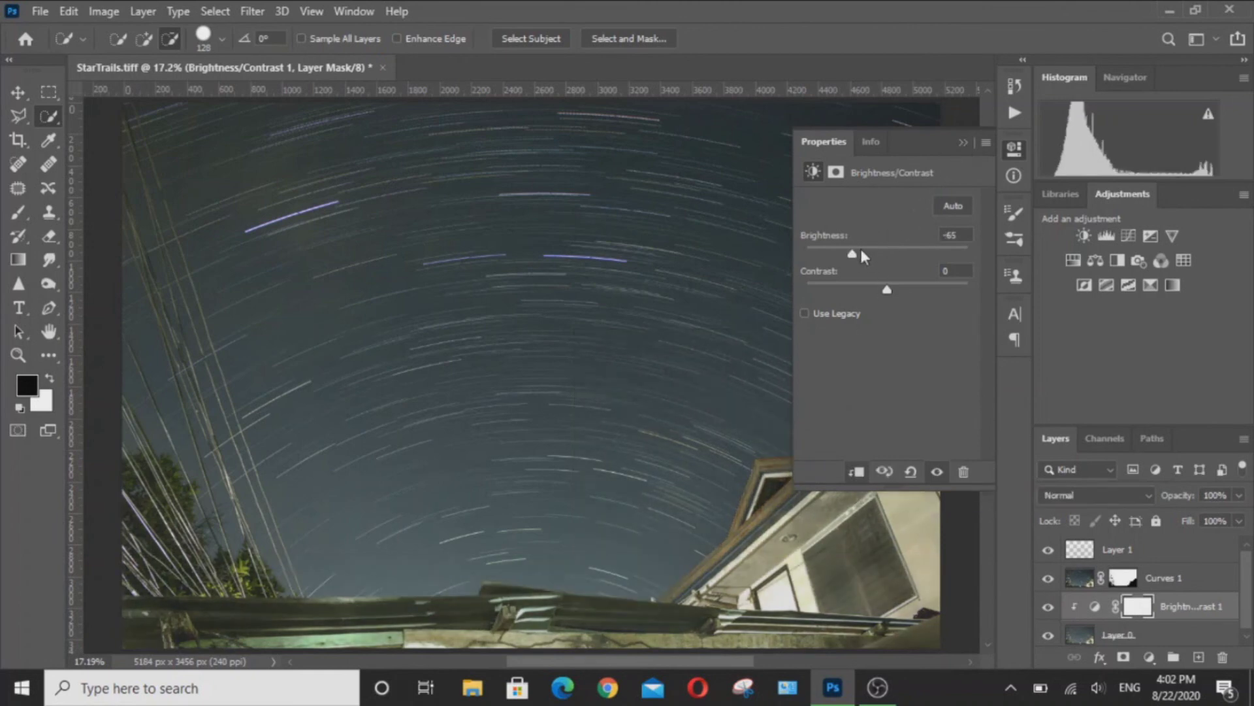
pyautogui.click(963, 143)
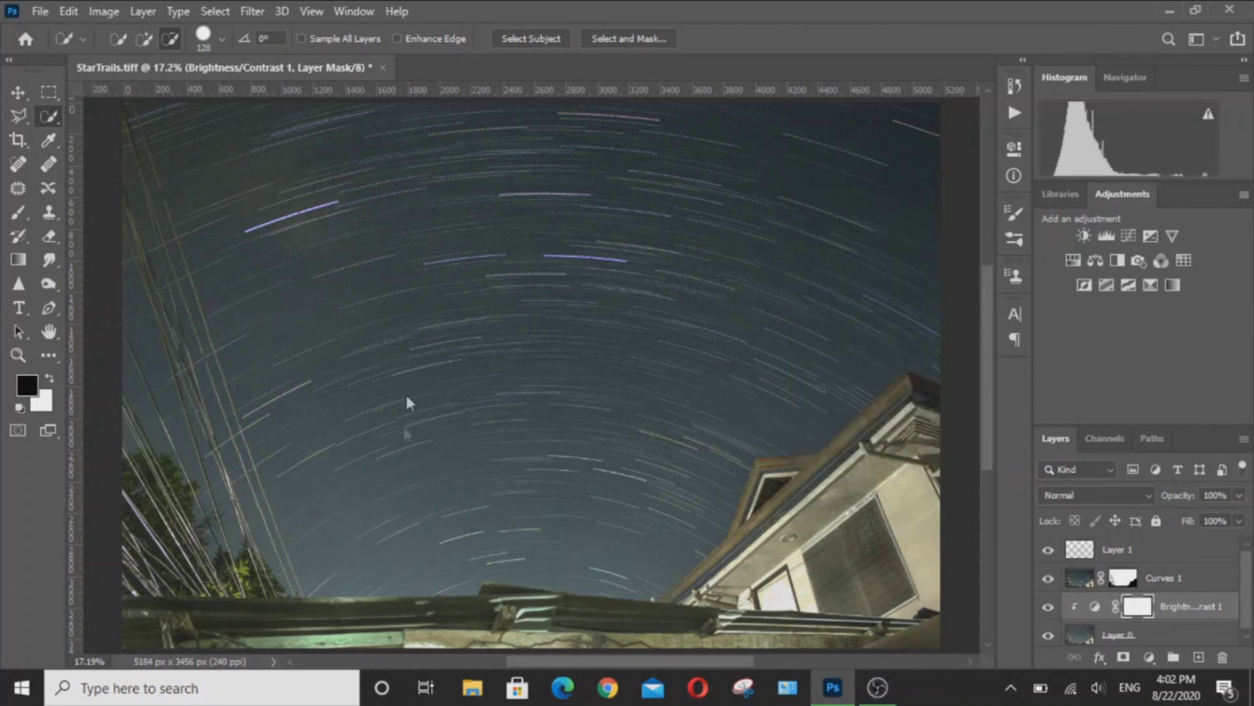
# - Flatten the star trail image and its adjustment layers into a single Background layer
pyautogui.click(1155, 584)
pyautogui.rightClick(1155, 584)
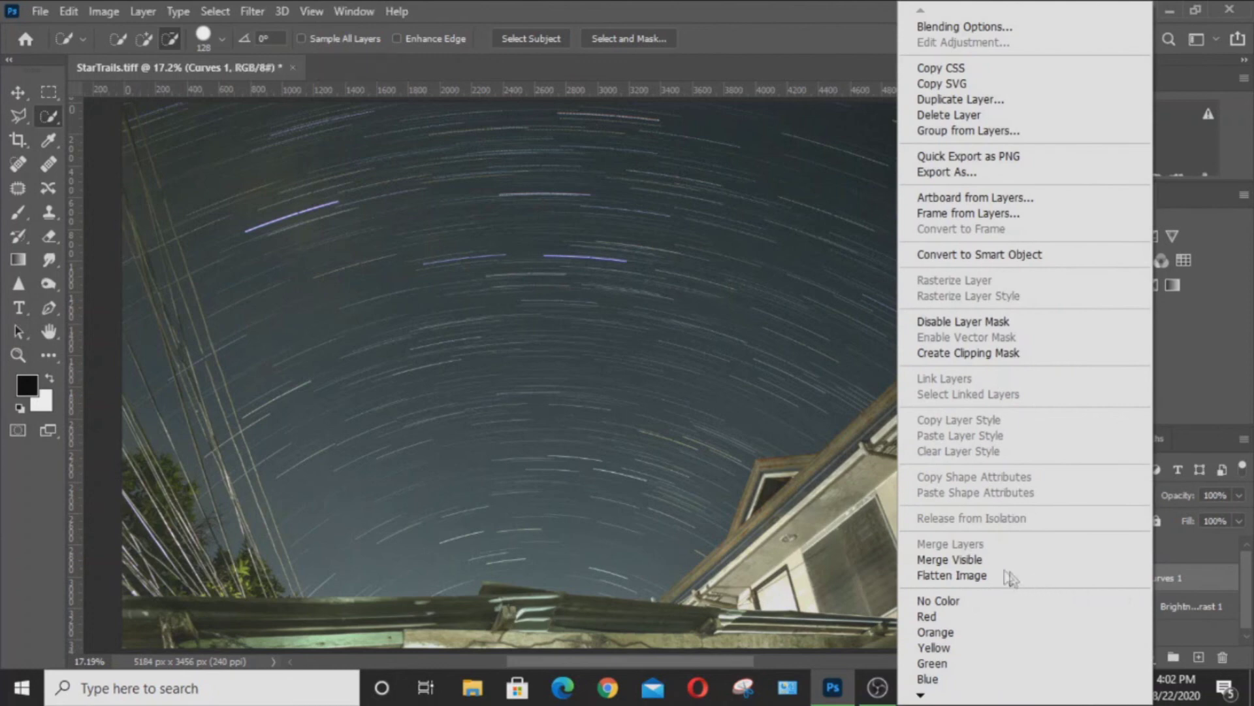
pyautogui.click(973, 575)
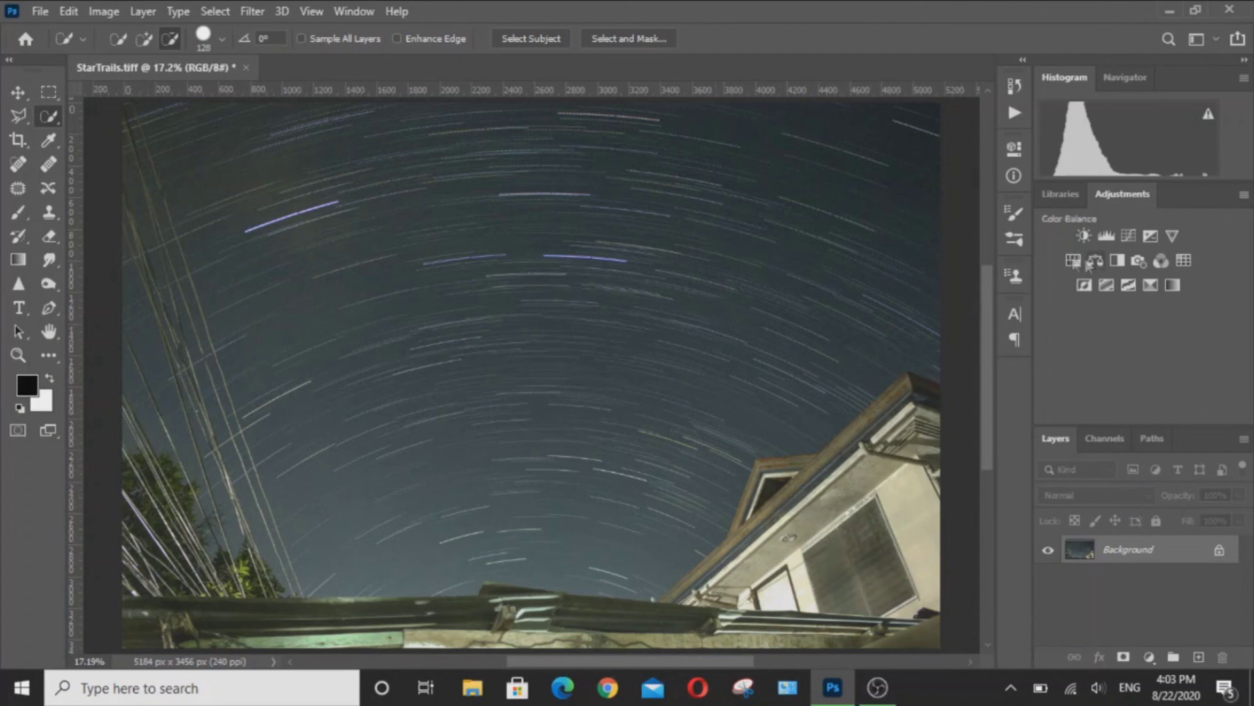
# - Apply the Camera Raw Filter to the flattened image with the Basic tint shifted slightly toward magenta
pyautogui.click(251, 9)
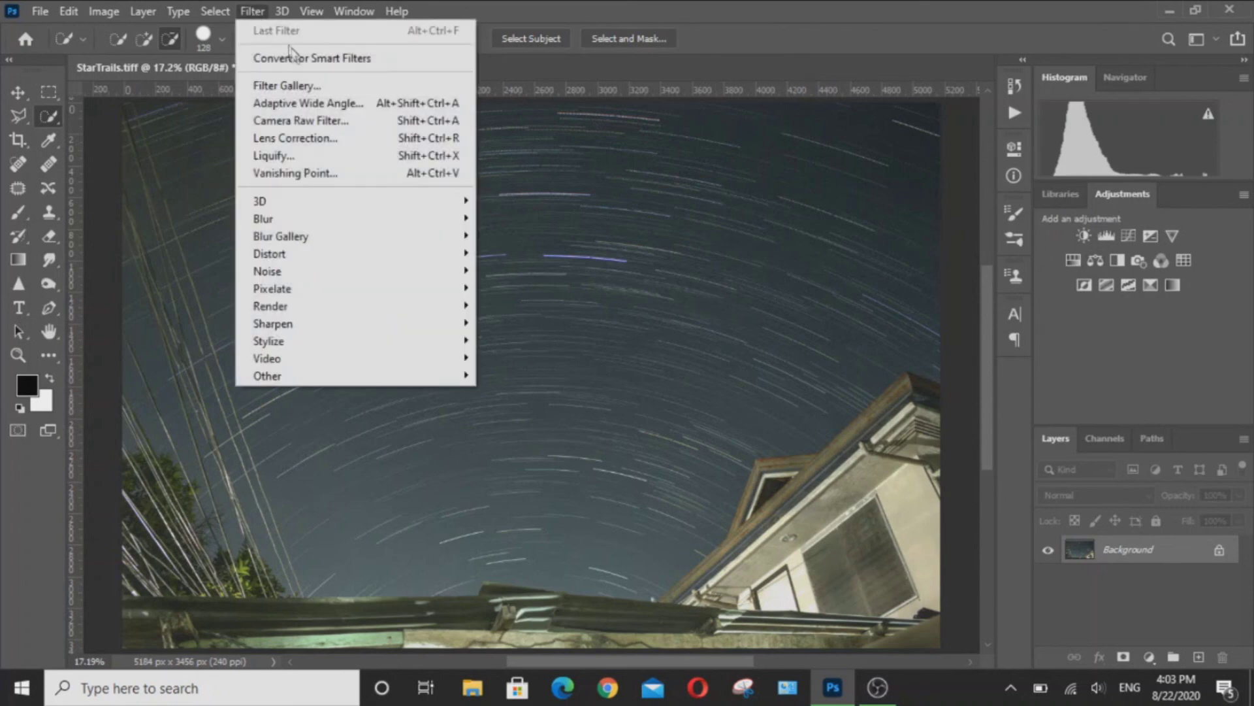
pyautogui.click(321, 122)
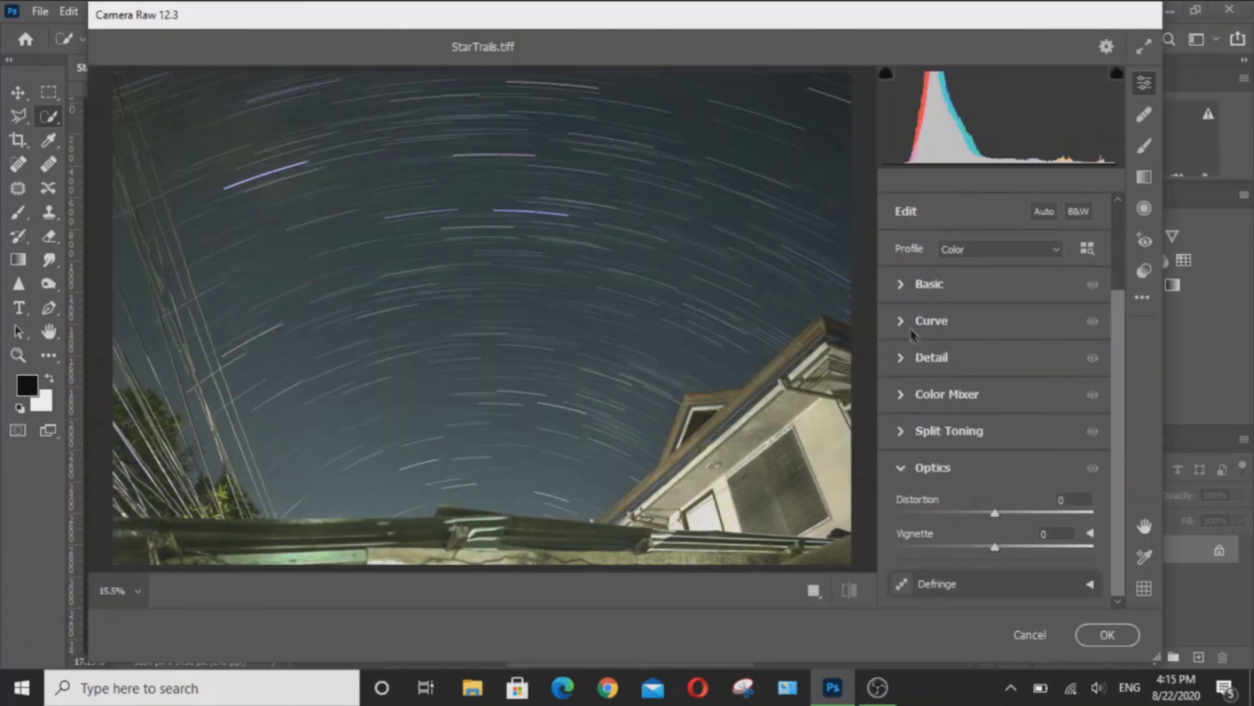
pyautogui.click(907, 282)
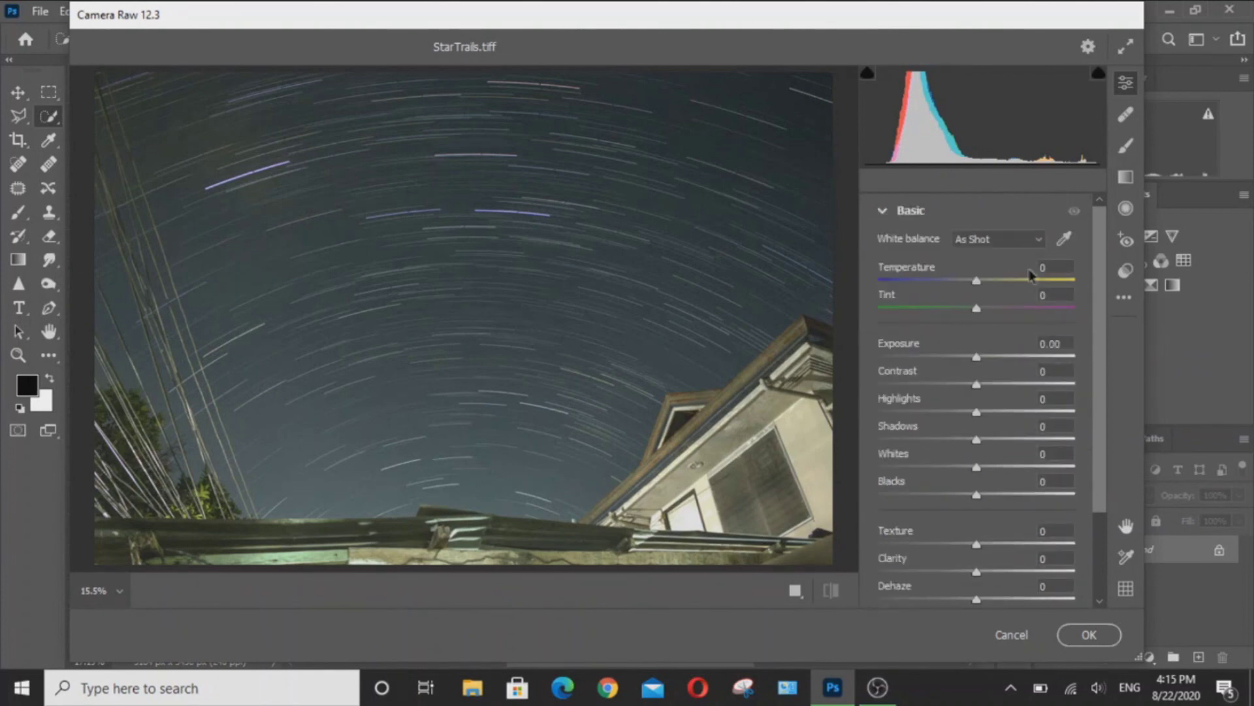
pyautogui.click(1053, 266)
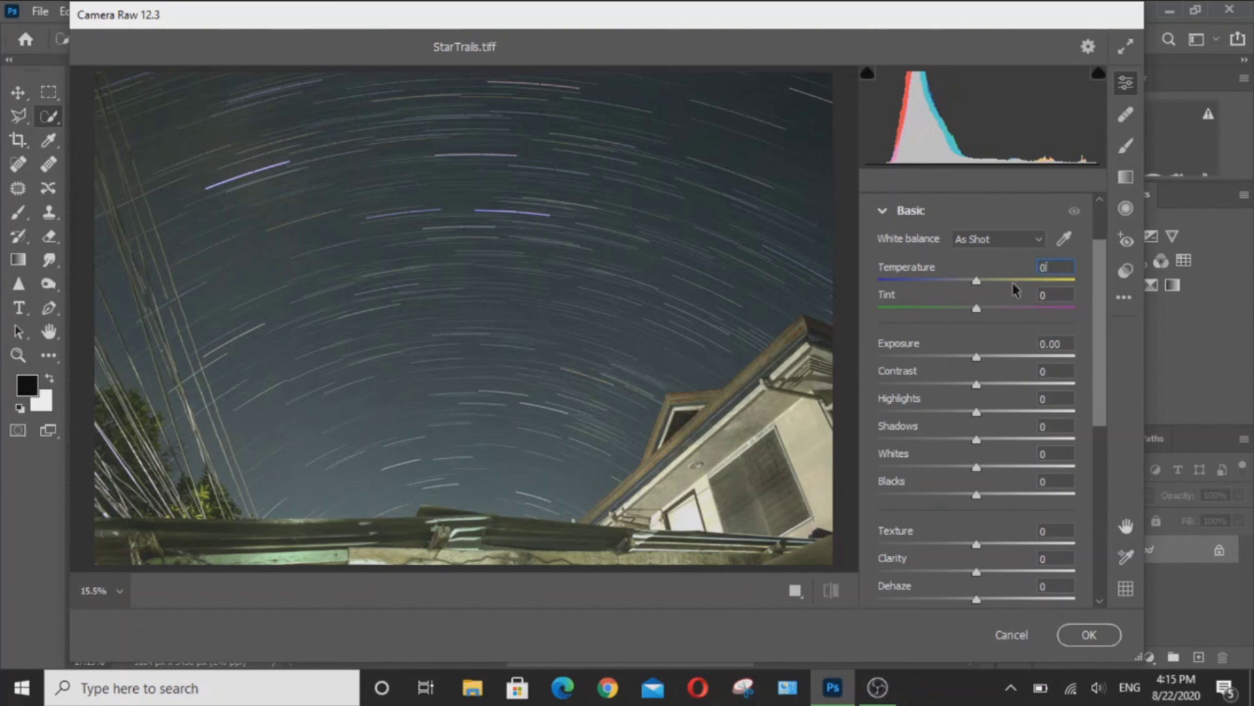
pyautogui.click(977, 310)
pyautogui.moveTo(977, 312); pyautogui.dragTo(983, 314)
pyautogui.moveTo(983, 308)
pyautogui.mouseDown()
pyautogui.moveTo(965, 308)
pyautogui.moveTo(982, 309)
pyautogui.mouseUp()
pyautogui.click(1098, 635)
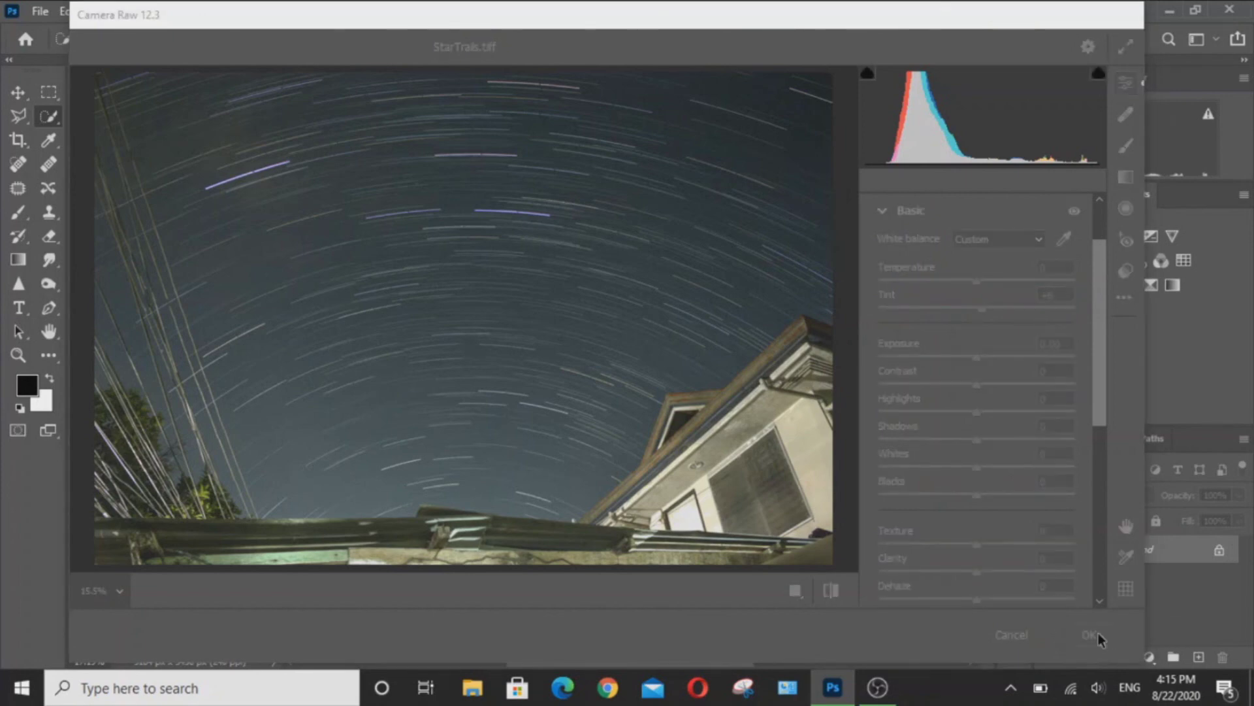